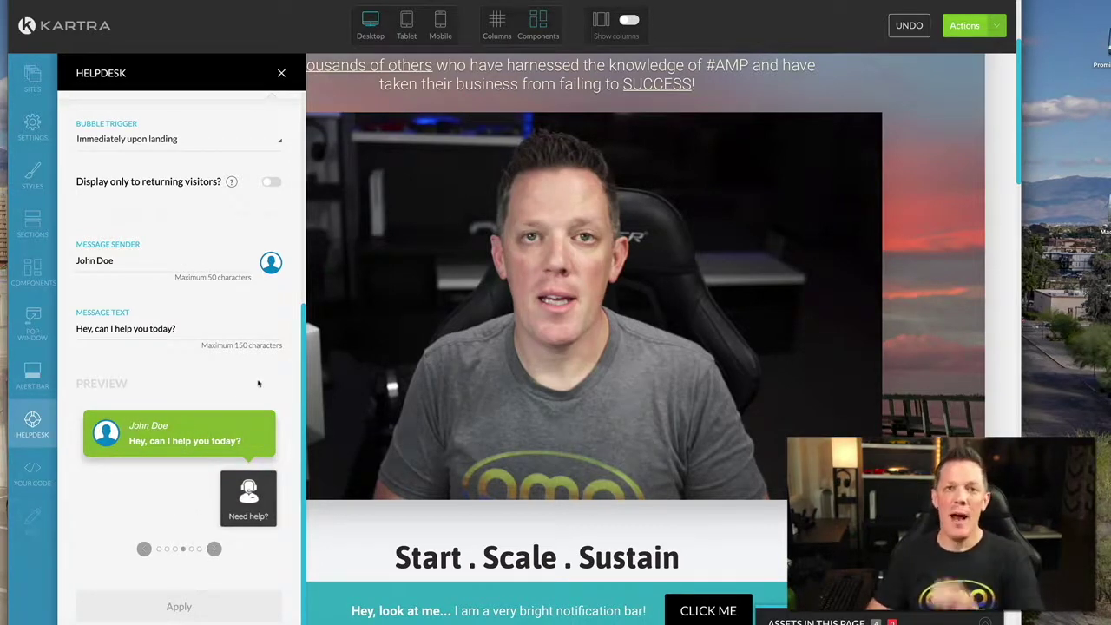
Leave the helpdesk settings and look over the layout options for adding custom code to the page
{"action": "left_click", "coordinate": [281, 74]}
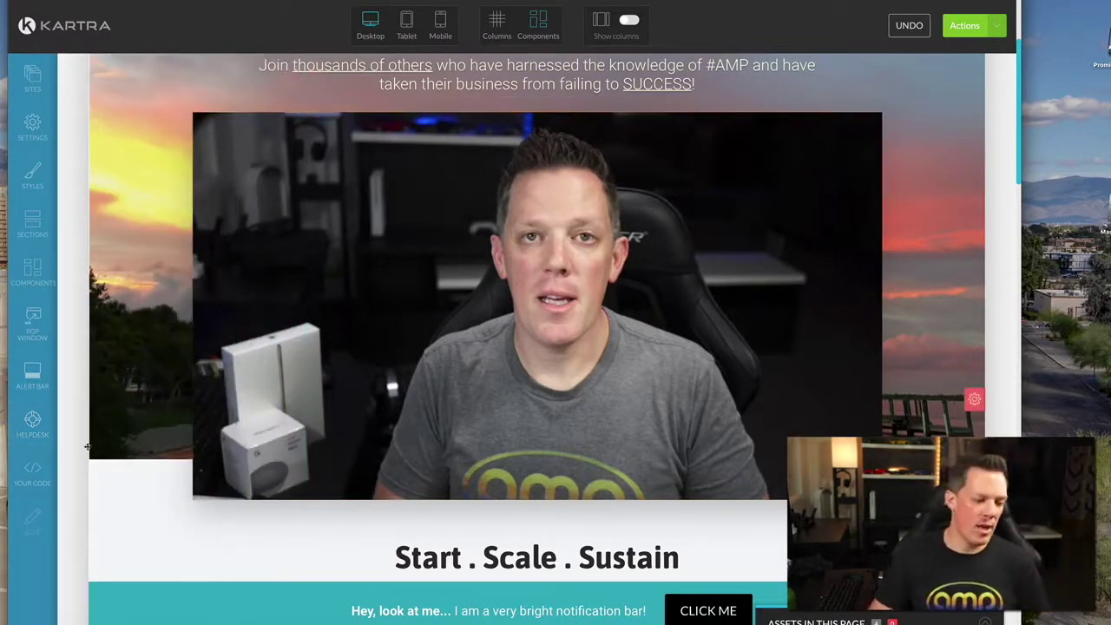
{"action": "left_click", "coordinate": [32, 475]}
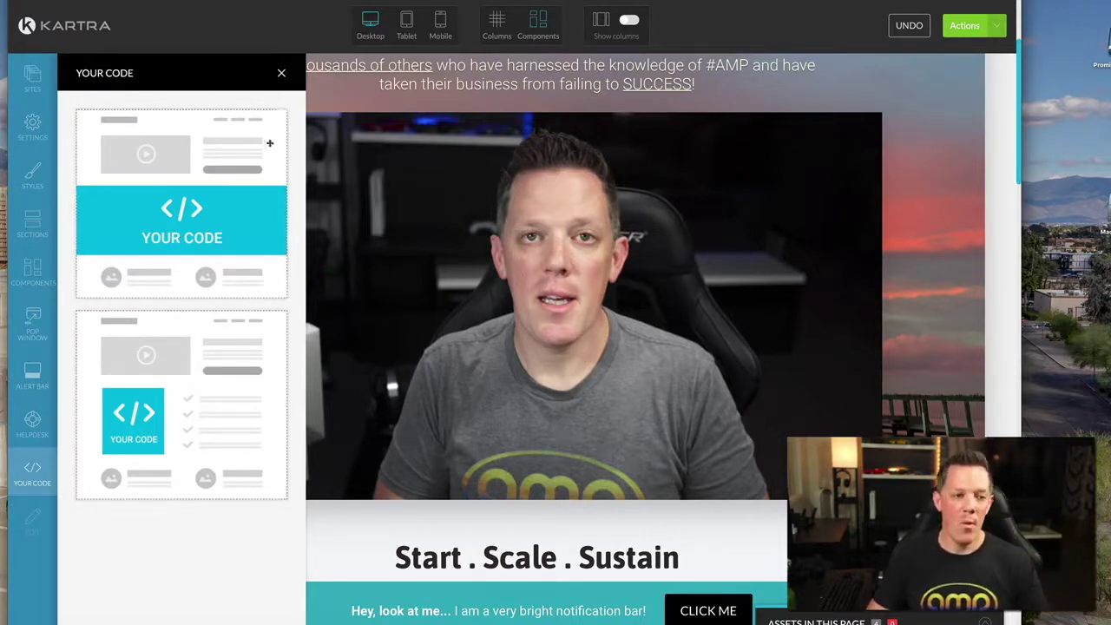
{"action": "left_click", "coordinate": [282, 74]}
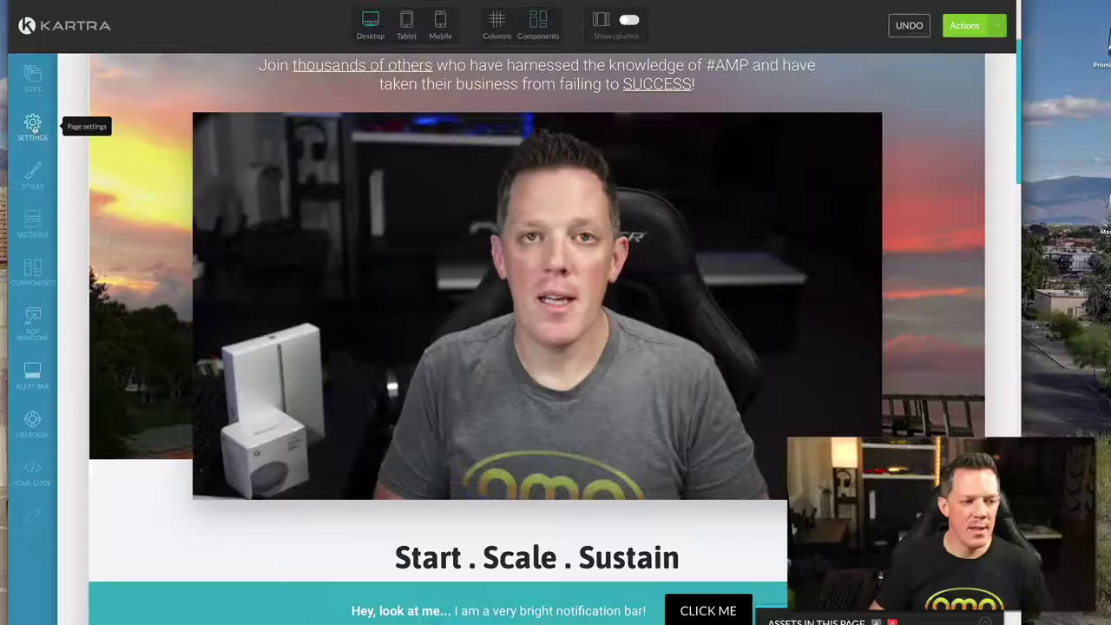
Review the page's SEO parameters, from the title and meta description to the OG image and search engine visibility
{"action": "left_click", "coordinate": [32, 124]}
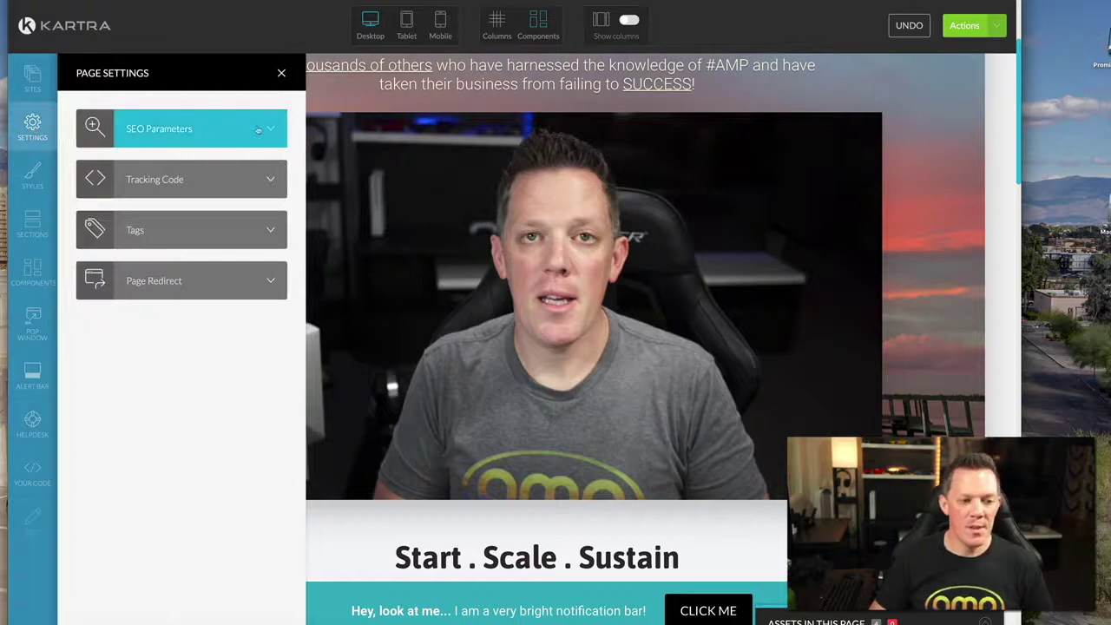
{"action": "left_click", "coordinate": [278, 131]}
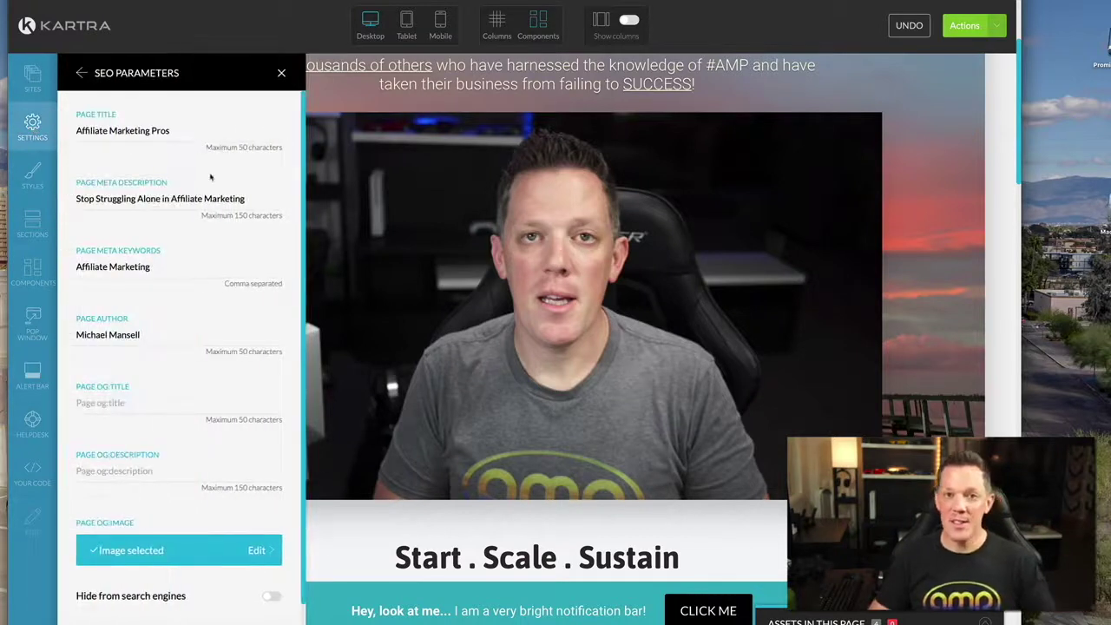
{"action": "scroll", "coordinate": [210, 177], "scroll_direction": "down", "scroll_amount": 2}
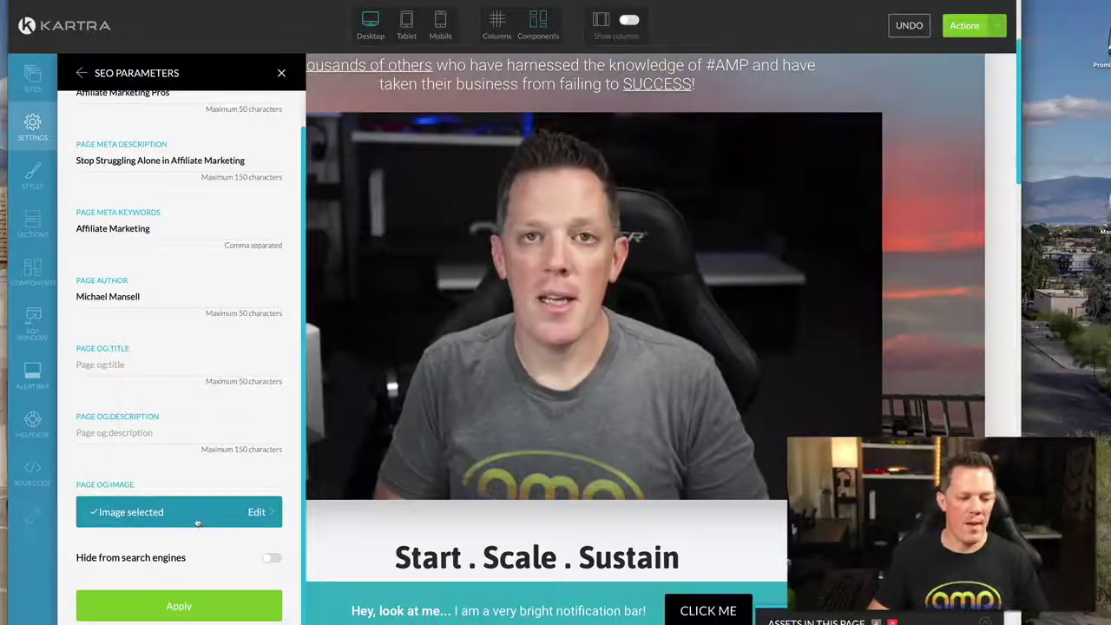
{"action": "scroll", "coordinate": [149, 350], "scroll_direction": "up", "scroll_amount": 1}
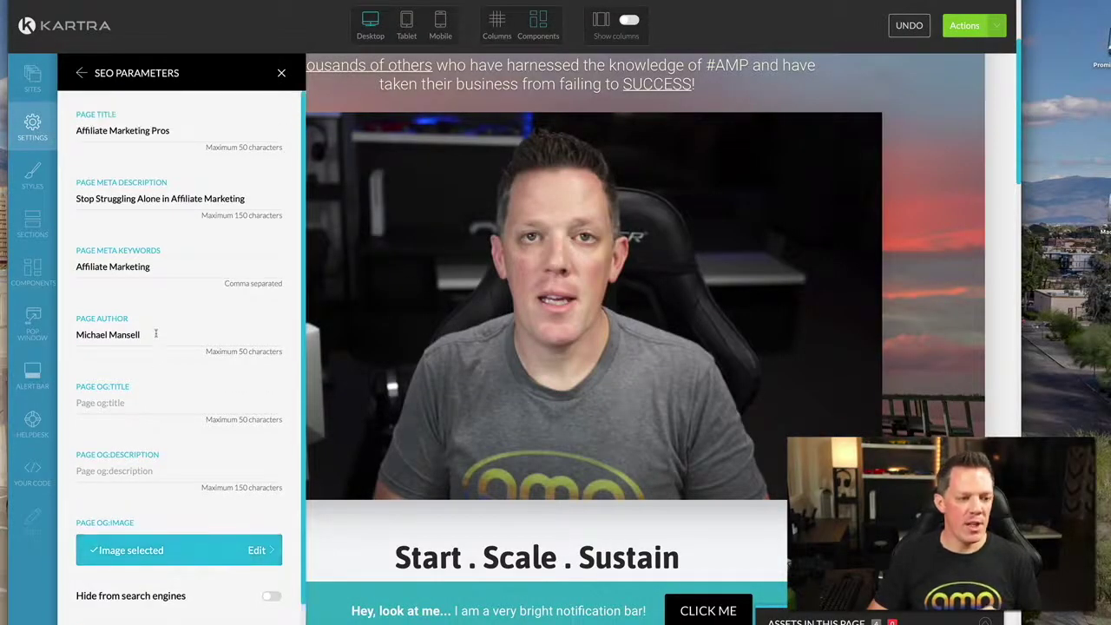
{"action": "left_click", "coordinate": [79, 75]}
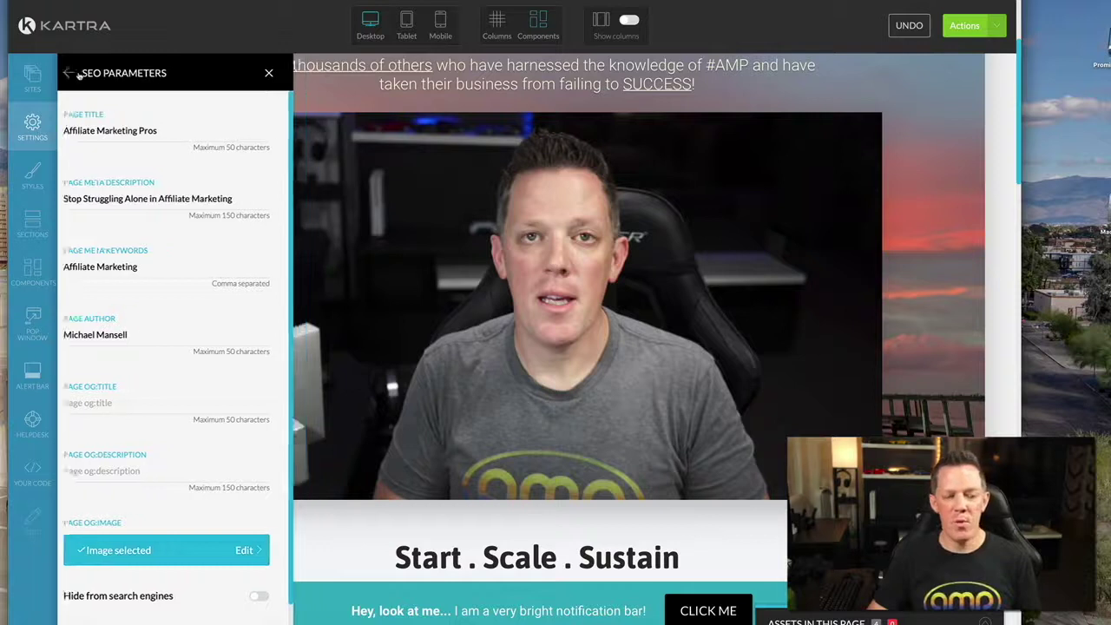
{"action": "left_click", "coordinate": [282, 73]}
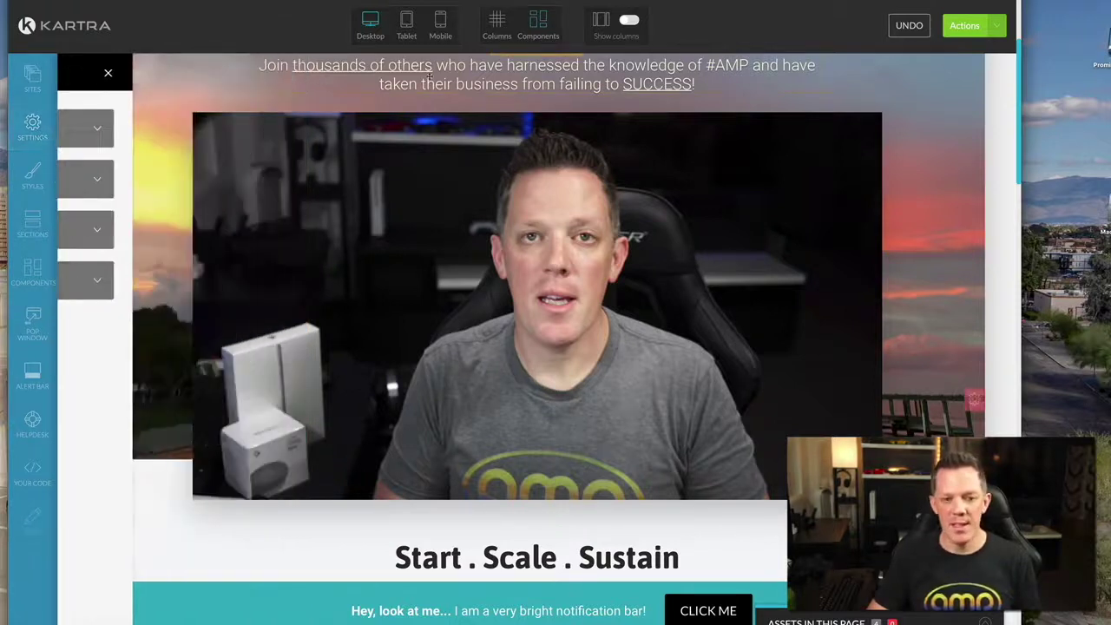
Return to the dashboard, look through the existing pages and start creating a new page
{"action": "left_click", "coordinate": [996, 27]}
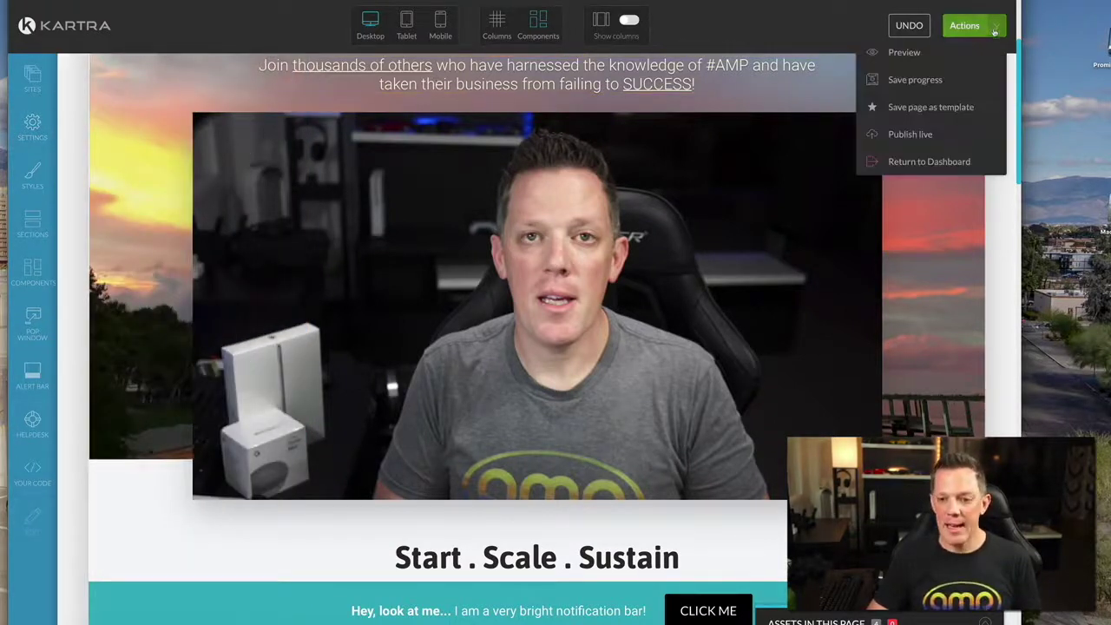
{"action": "left_click", "coordinate": [926, 162]}
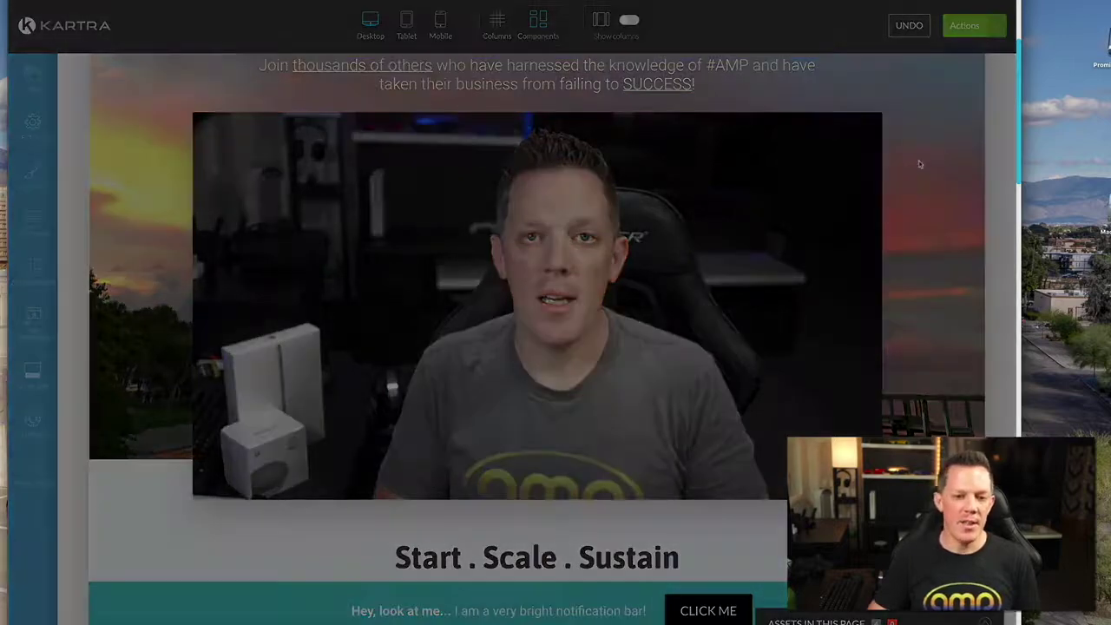
{"action": "scroll", "coordinate": [573, 286], "scroll_direction": "down", "scroll_amount": 3}
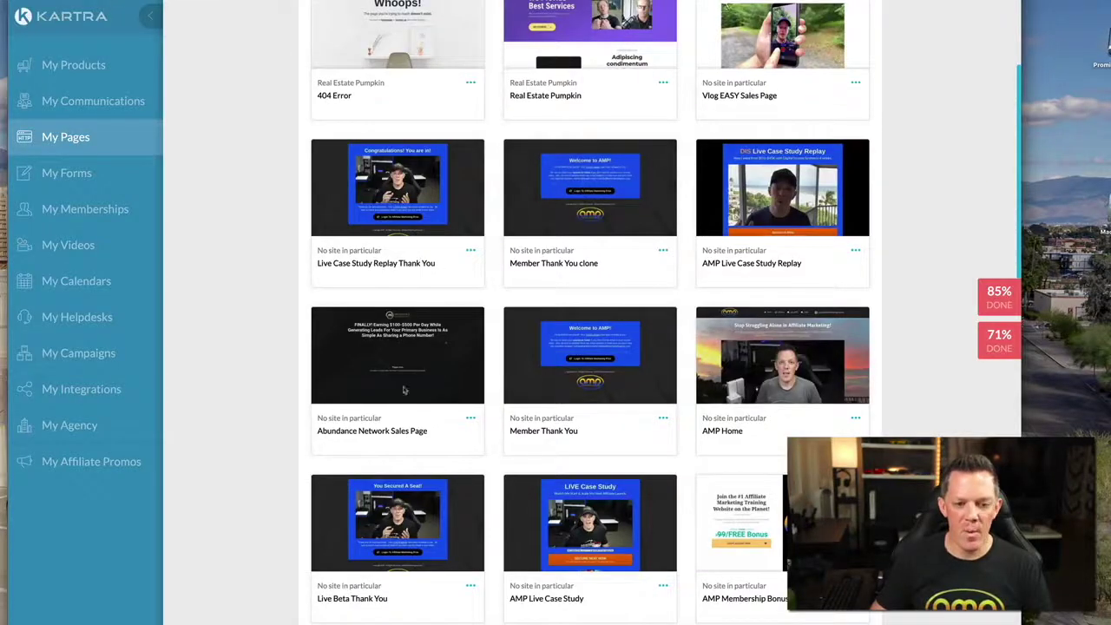
{"action": "scroll", "coordinate": [404, 391], "scroll_direction": "up", "scroll_amount": 3}
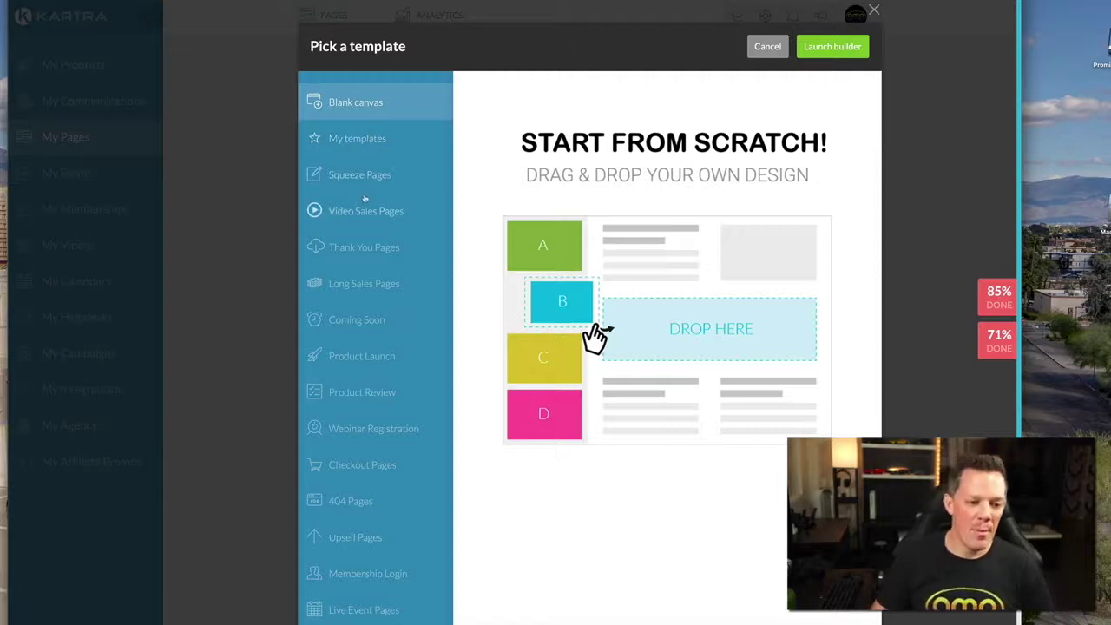
Browse the template categories and examine the available Squeeze Pages designs
{"action": "scroll", "coordinate": [364, 199], "scroll_direction": "down", "scroll_amount": 1}
{"action": "scroll", "coordinate": [363, 199], "scroll_direction": "down", "scroll_amount": 1}
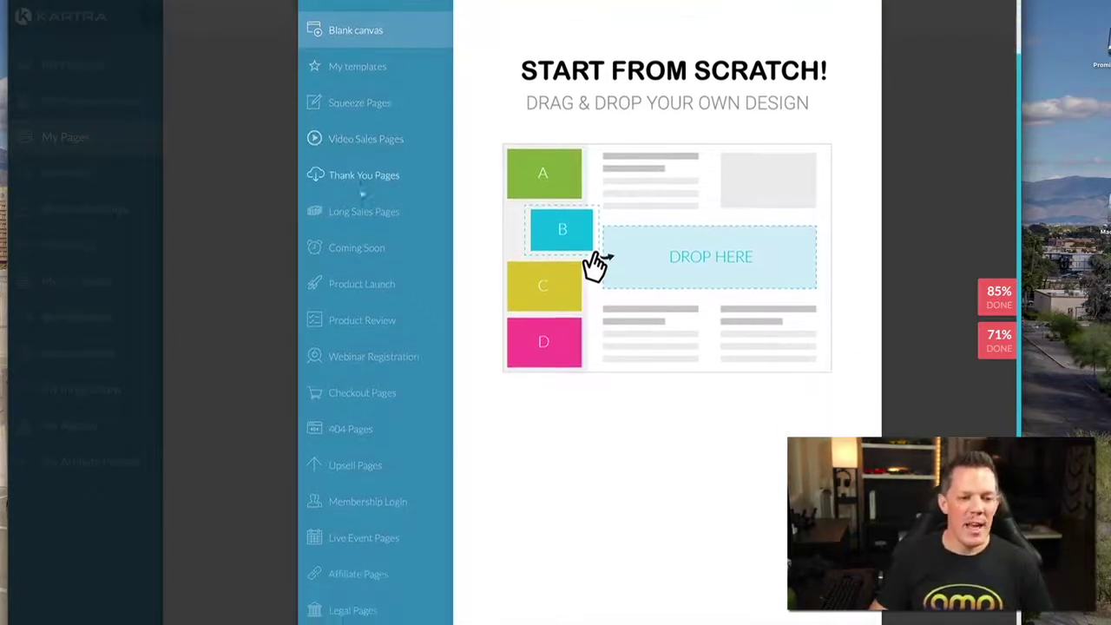
{"action": "left_click", "coordinate": [375, 100]}
{"action": "mouse_move", "coordinate": [539, 108]}
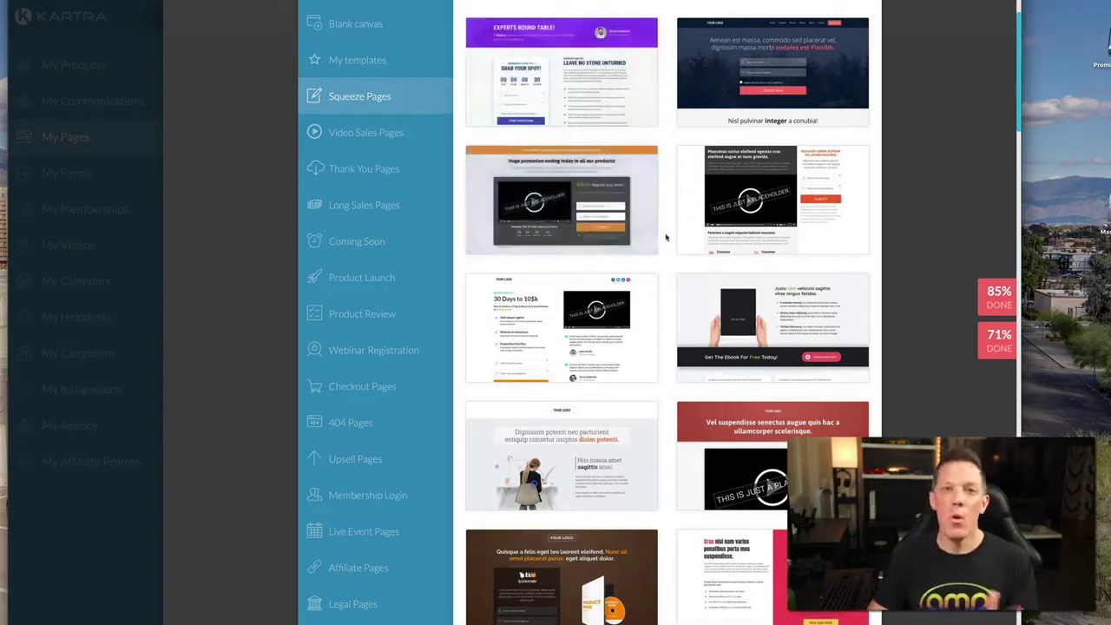
{"action": "scroll", "coordinate": [666, 236], "scroll_direction": "down", "scroll_amount": 1}
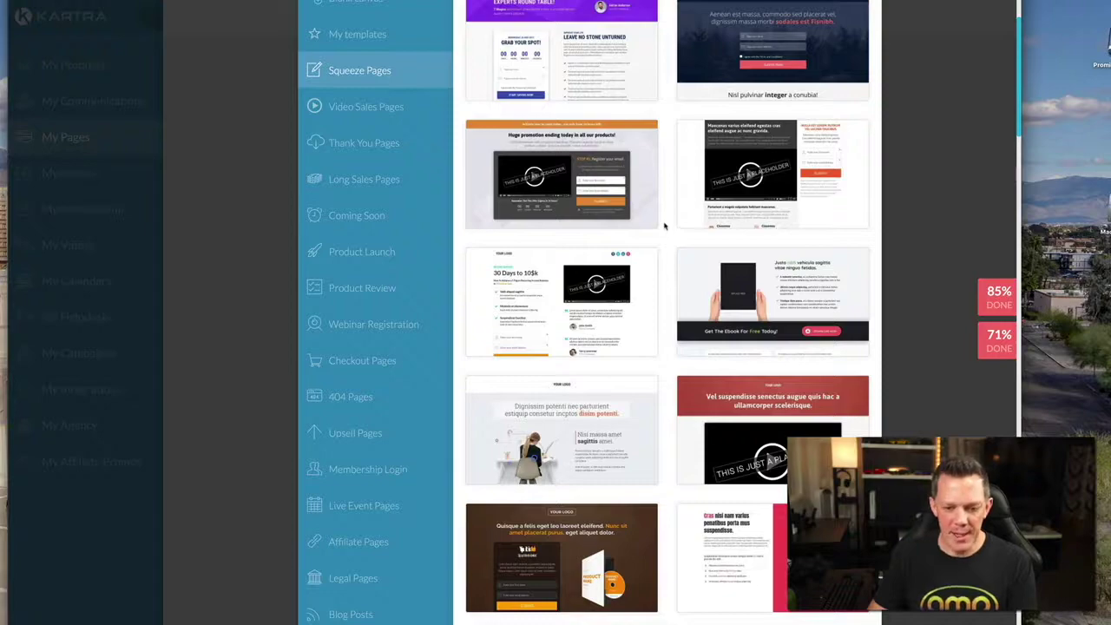
{"action": "scroll", "coordinate": [665, 225], "scroll_direction": "down", "scroll_amount": 3}
{"action": "scroll", "coordinate": [660, 223], "scroll_direction": "up", "scroll_amount": 5}
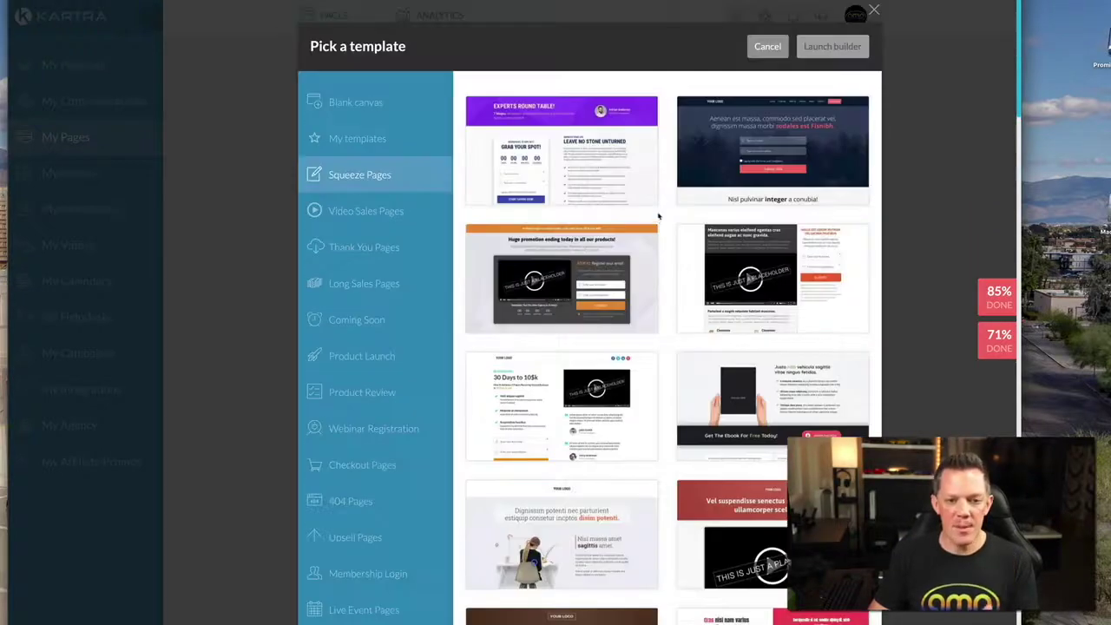
{"action": "scroll", "coordinate": [660, 223], "scroll_direction": "down", "scroll_amount": 10}
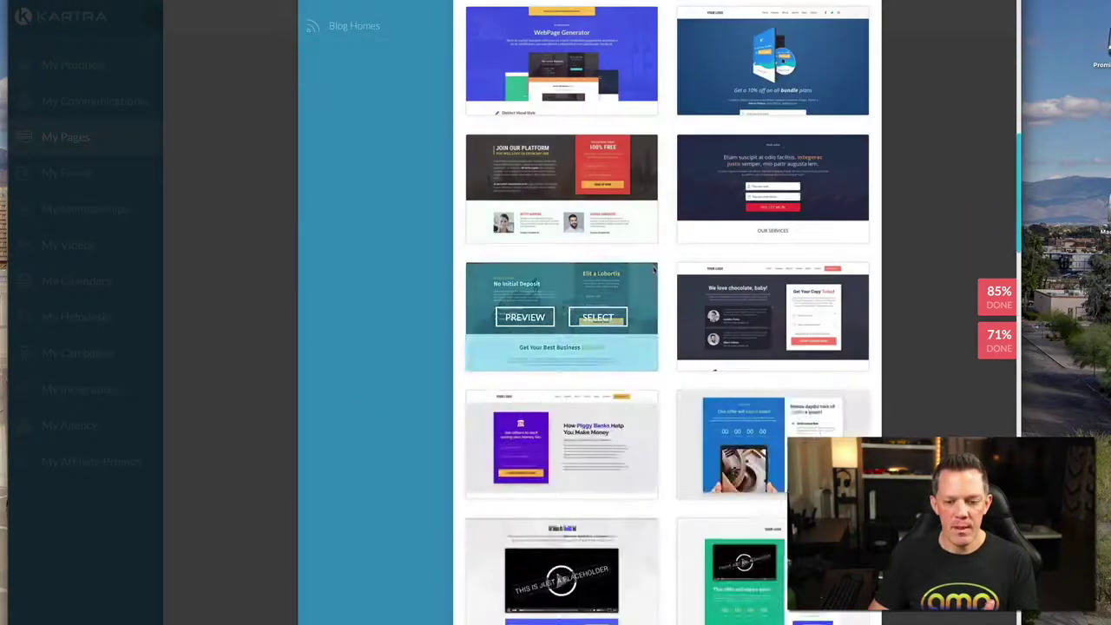
{"action": "scroll", "coordinate": [654, 269], "scroll_direction": "down", "scroll_amount": 7}
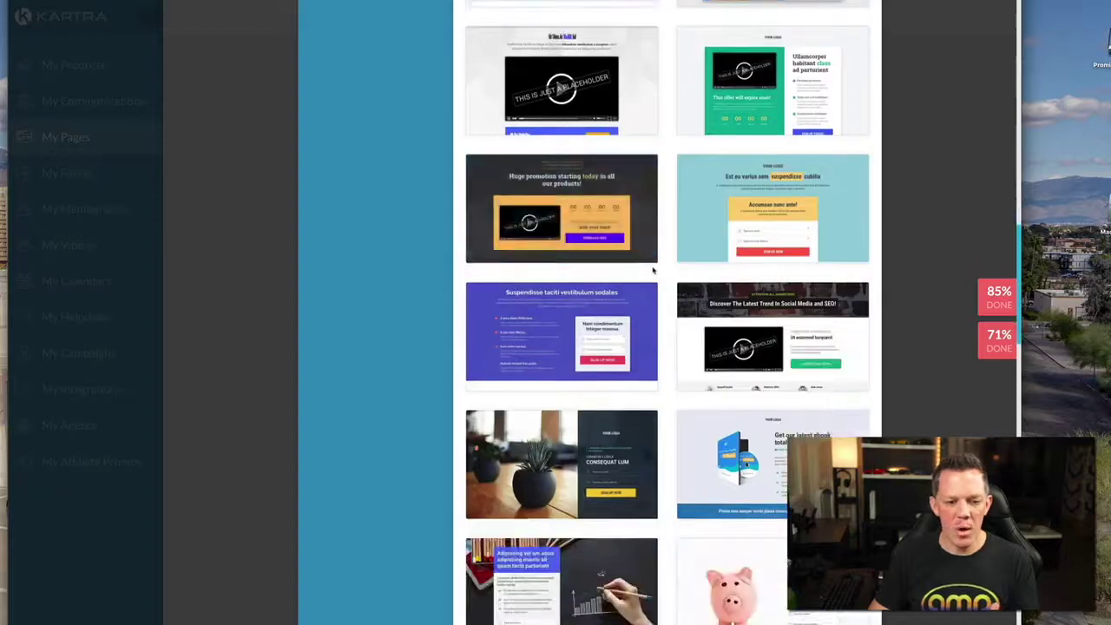
{"action": "scroll", "coordinate": [663, 269], "scroll_direction": "down", "scroll_amount": 2}
{"action": "scroll", "coordinate": [663, 268], "scroll_direction": "down", "scroll_amount": 5}
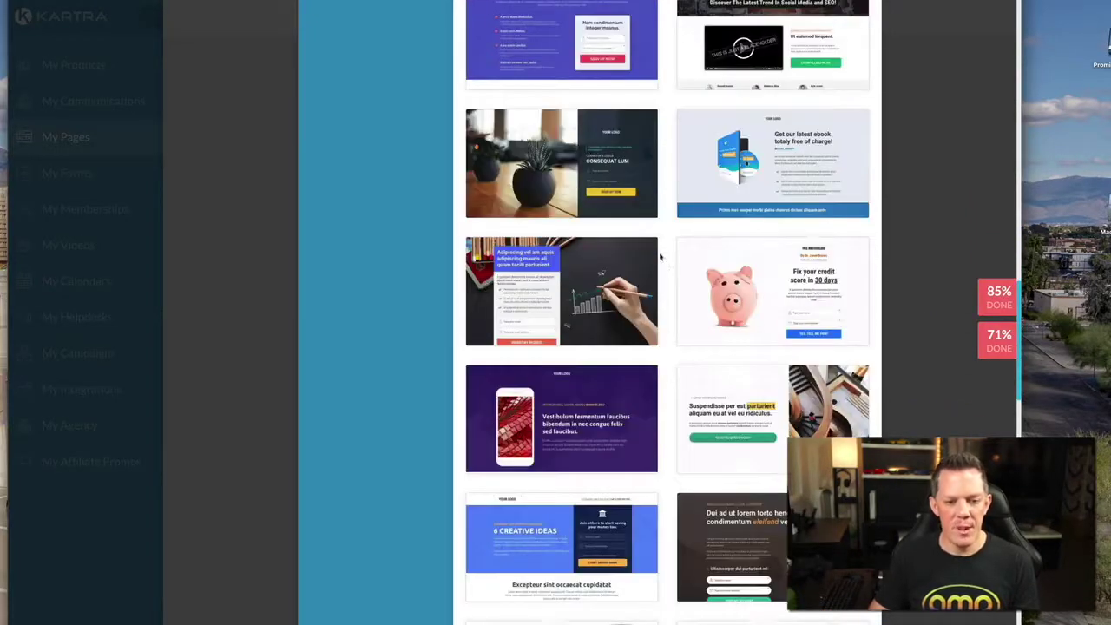
{"action": "scroll", "coordinate": [662, 253], "scroll_direction": "down", "scroll_amount": 10}
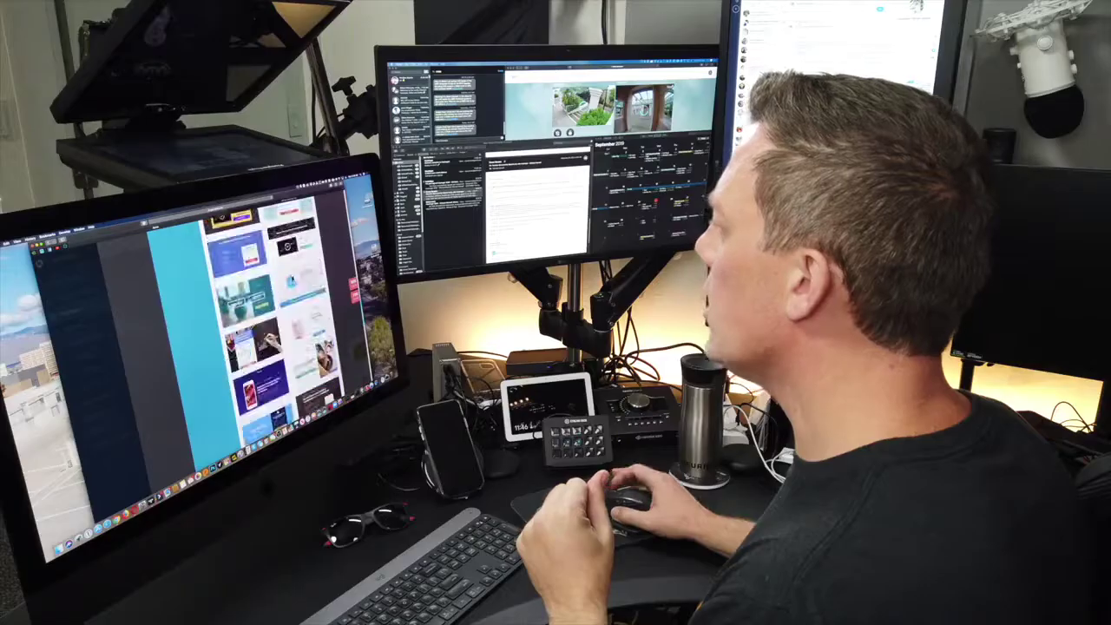
{"action": "scroll", "coordinate": [264, 321], "scroll_direction": "down", "scroll_amount": 10}
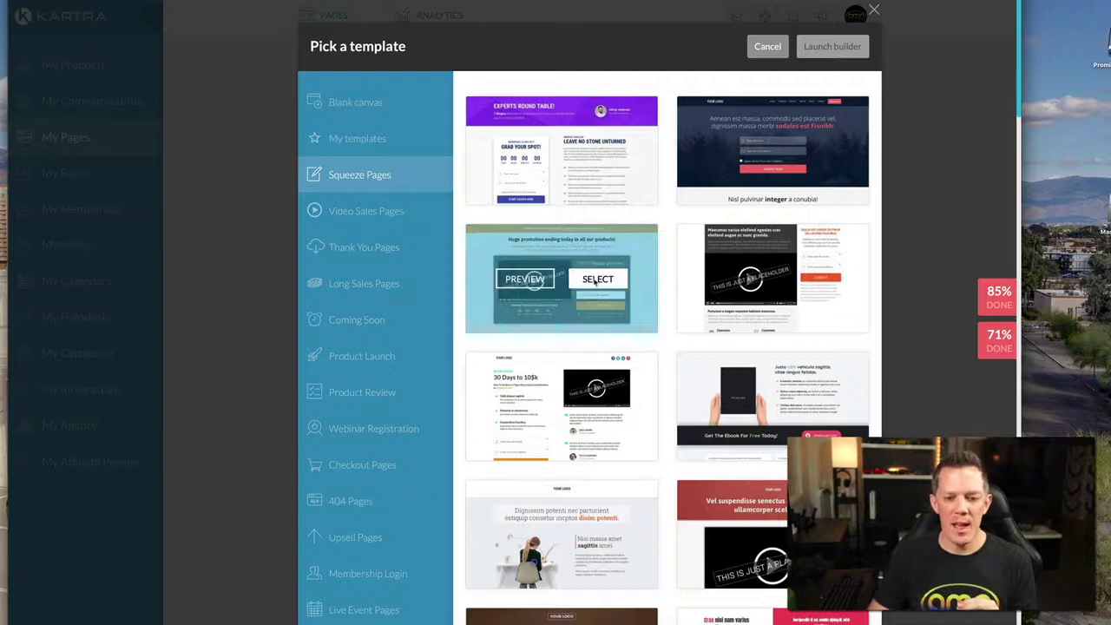
Create a page named DMP Capture in the Affiliate Marketing Pros category from the "Huge promotion ending today in all our products!" squeeze template
{"action": "left_click", "coordinate": [595, 279]}
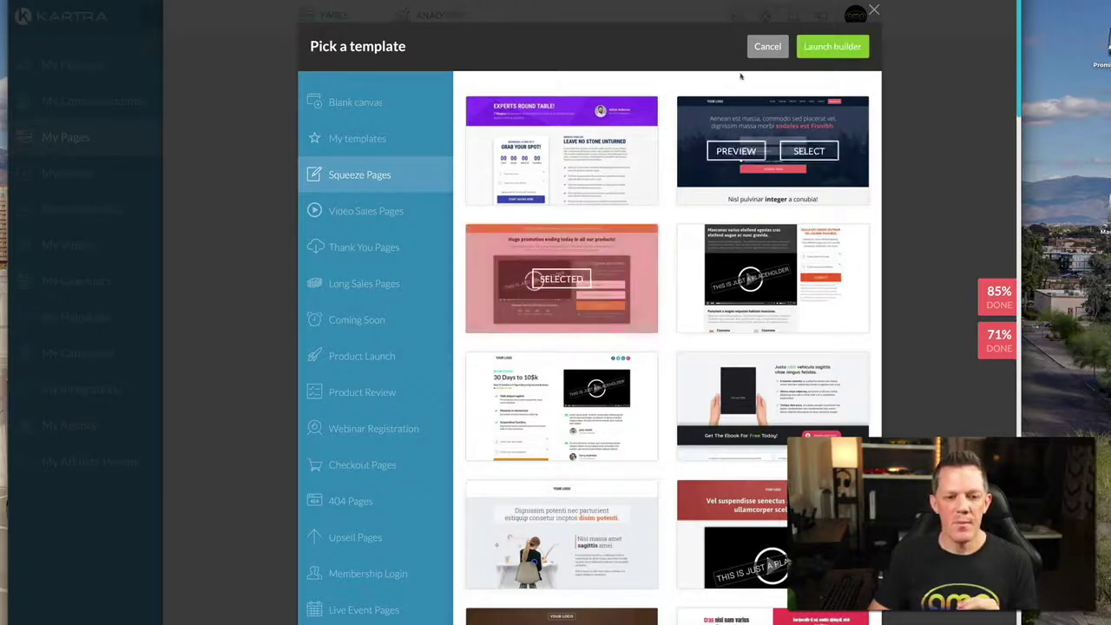
{"action": "left_click", "coordinate": [833, 46]}
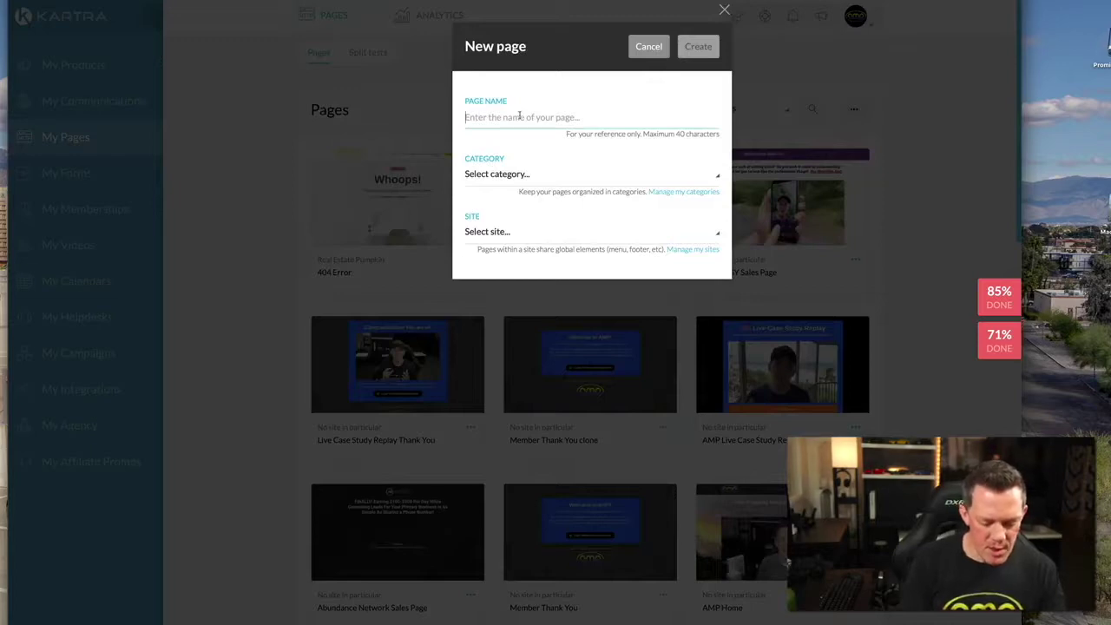
{"action": "type", "text": "DMP Capture"}
{"action": "left_click", "coordinate": [513, 176]}
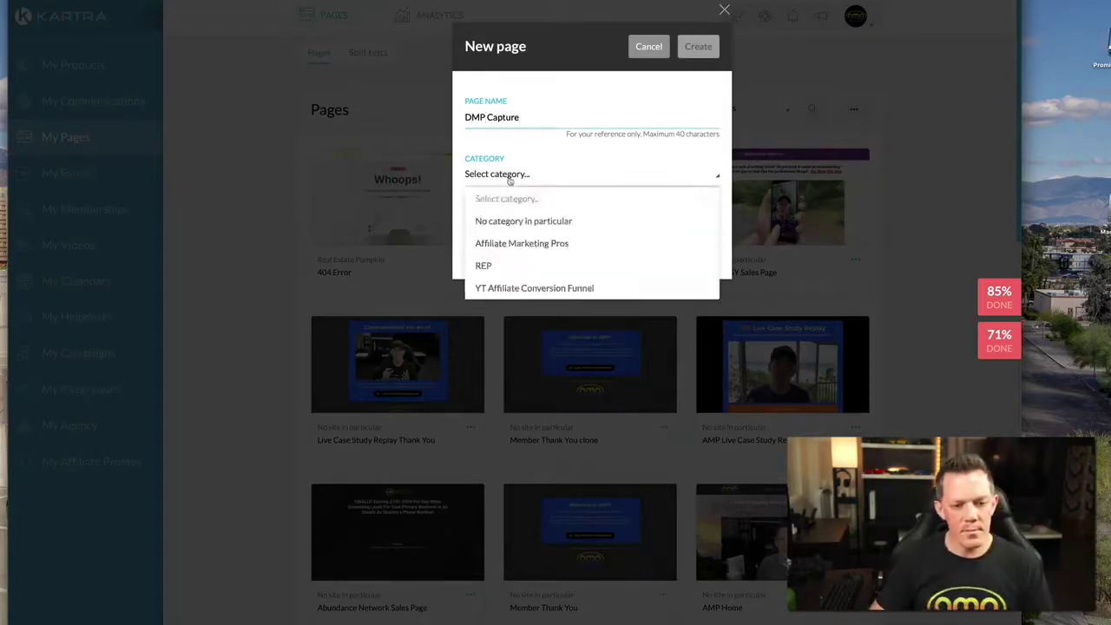
{"action": "left_click", "coordinate": [530, 244]}
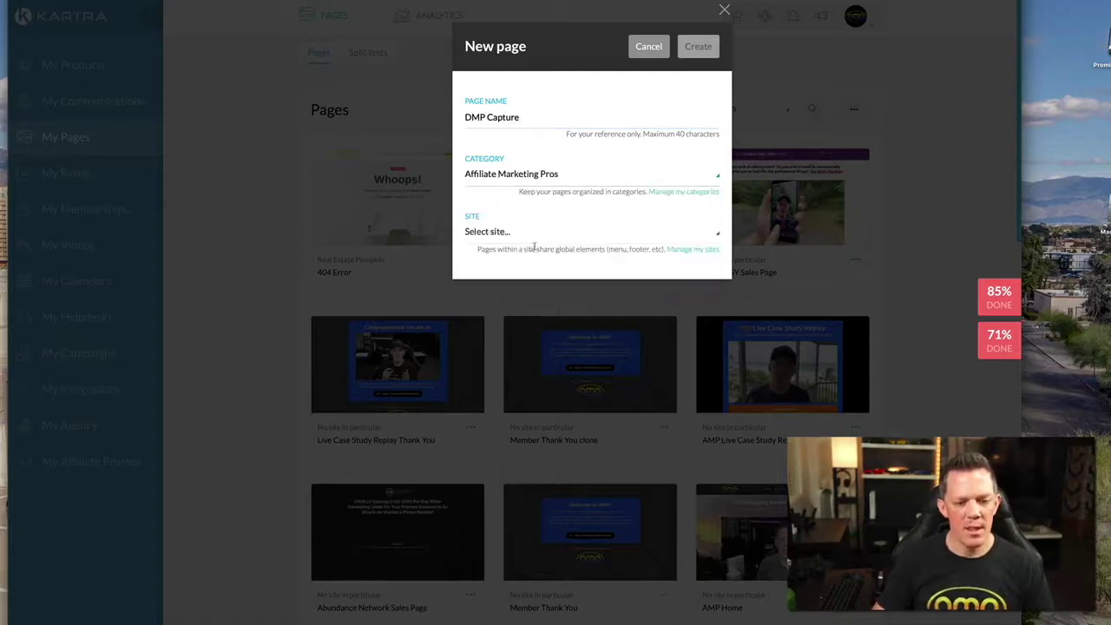
{"action": "left_click", "coordinate": [489, 234]}
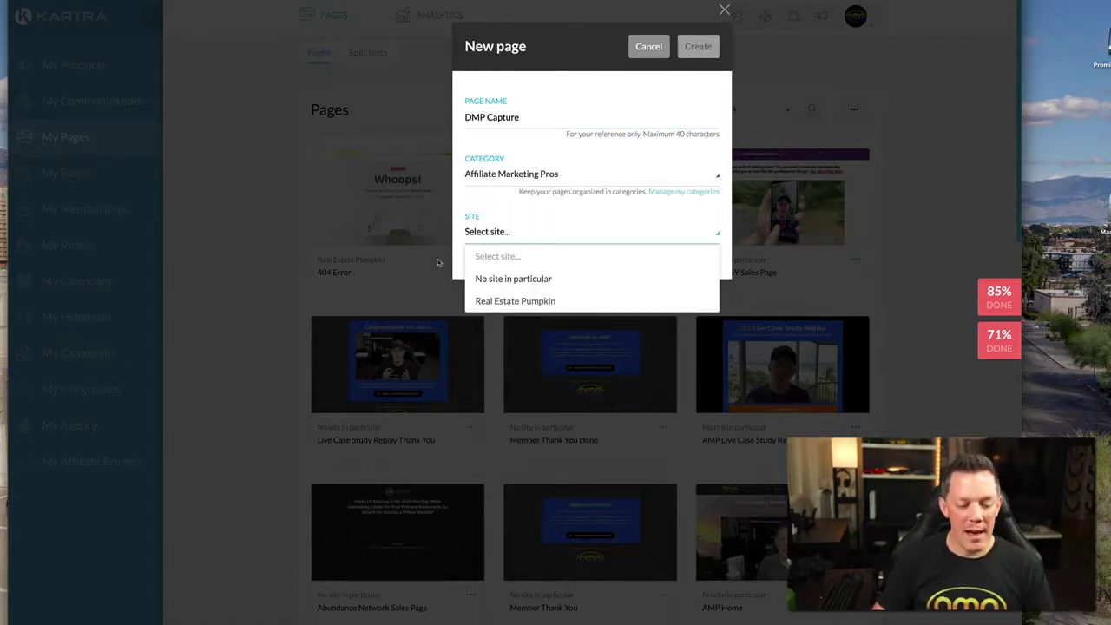
{"action": "left_click", "coordinate": [506, 235]}
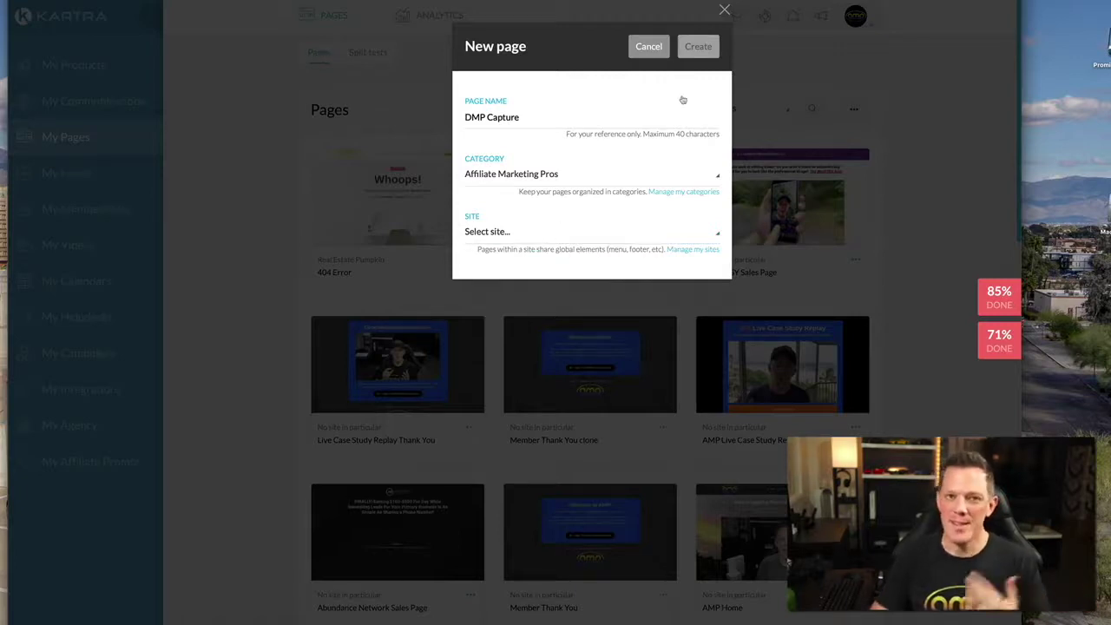
{"action": "left_click", "coordinate": [558, 244]}
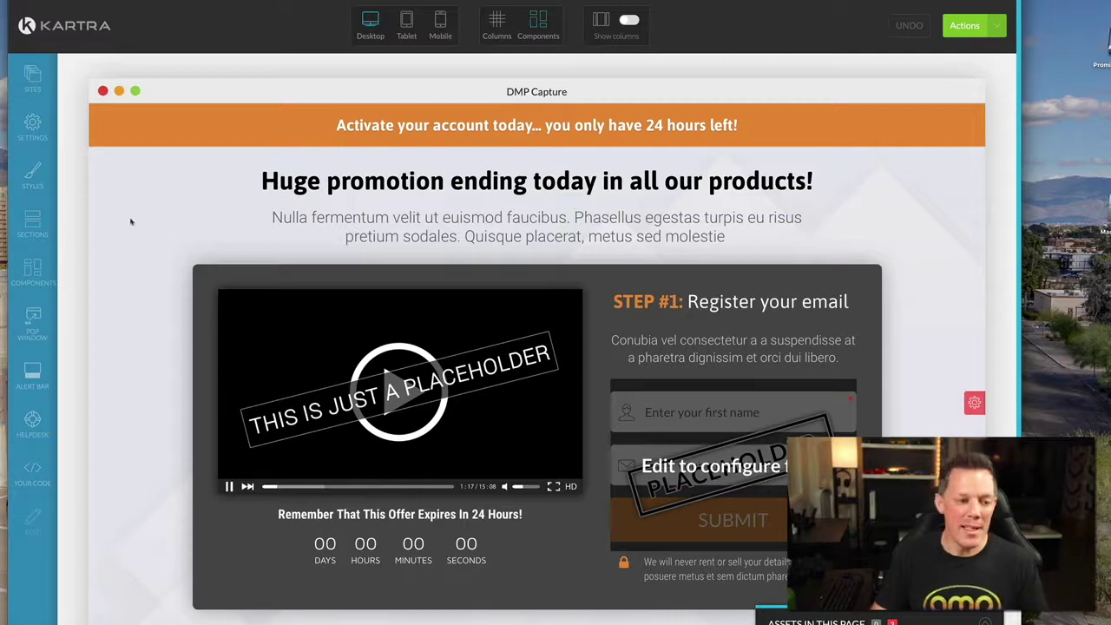
Delete the navigation links and the YOUR LOGO placeholder from the page footer
{"action": "scroll", "coordinate": [130, 226], "scroll_direction": "down", "scroll_amount": 5}
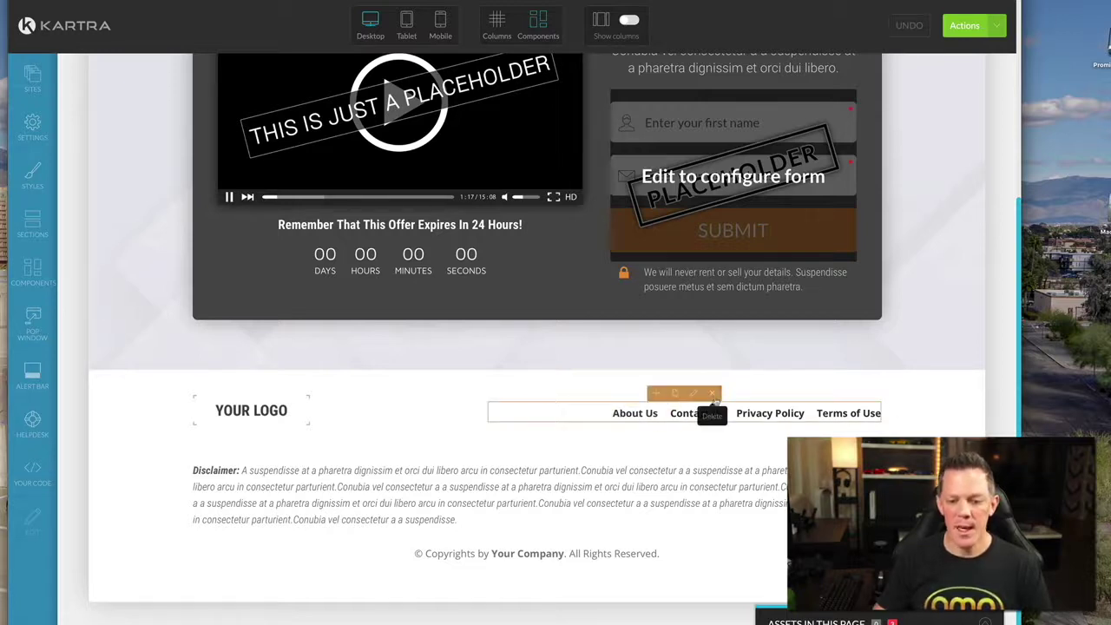
{"action": "left_click", "coordinate": [713, 395]}
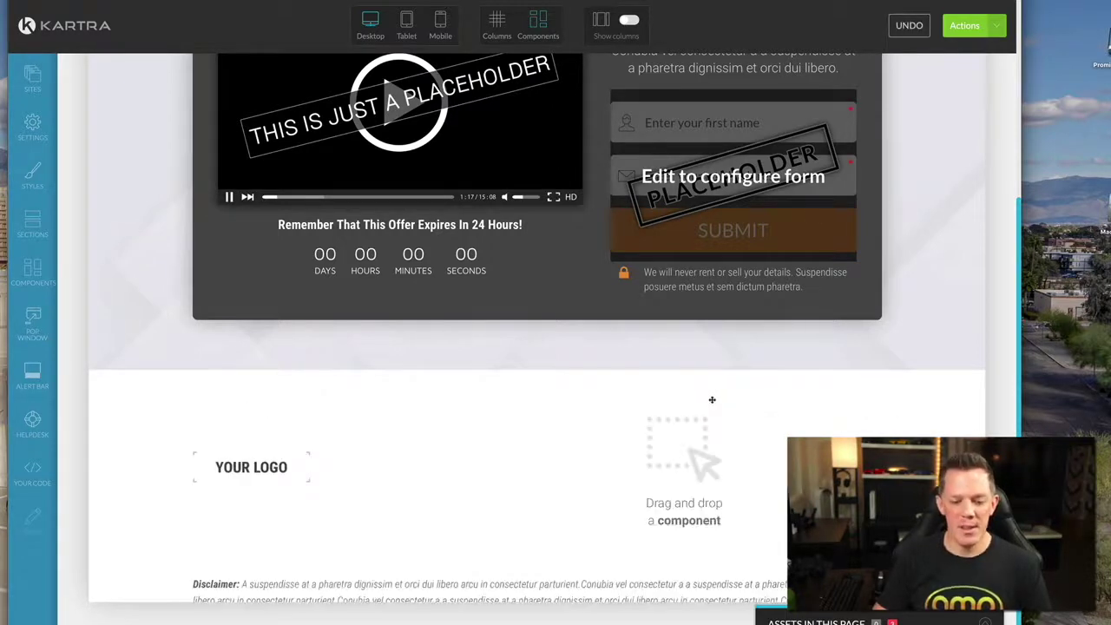
{"action": "scroll", "coordinate": [599, 437], "scroll_direction": "down", "scroll_amount": 2}
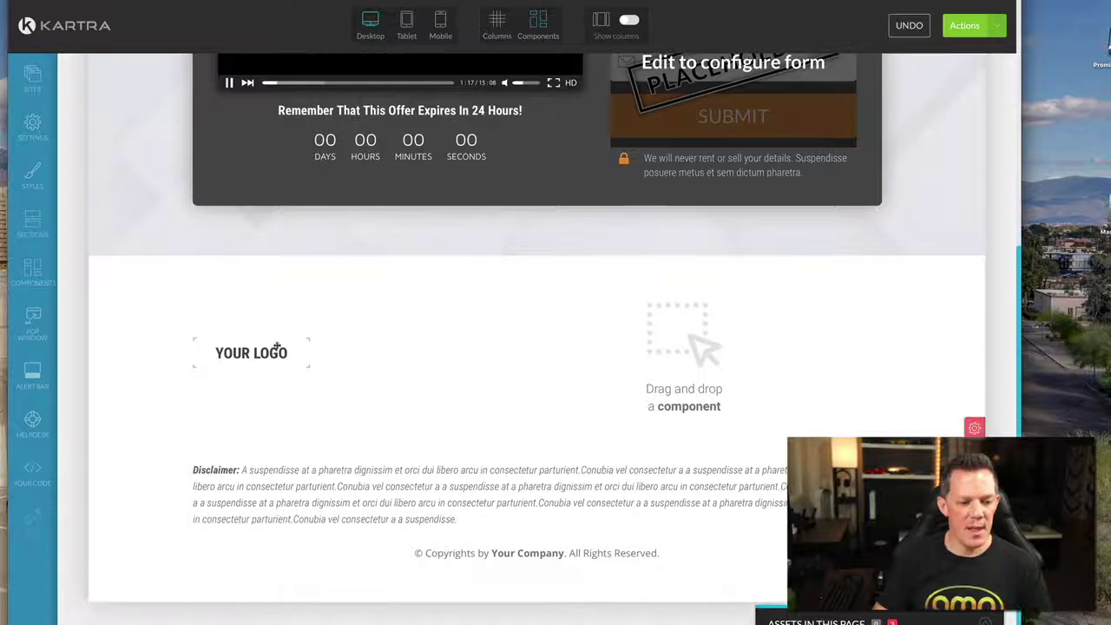
{"action": "left_click", "coordinate": [279, 332]}
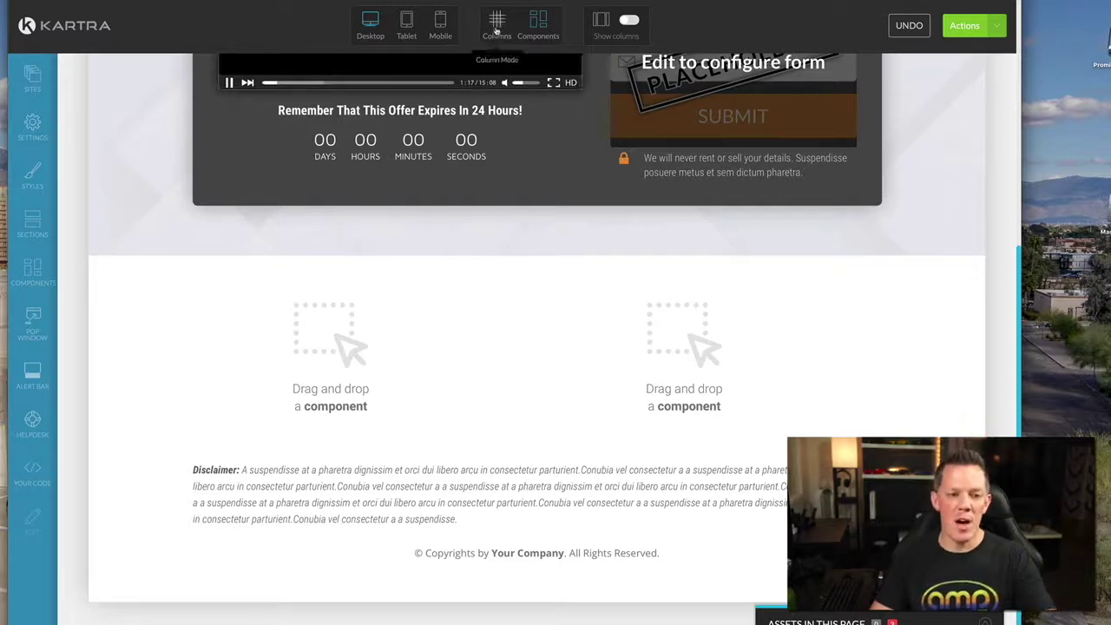
Switch to column editing and resize the two empty footer columns to 25% and 75%
{"action": "left_click", "coordinate": [500, 33]}
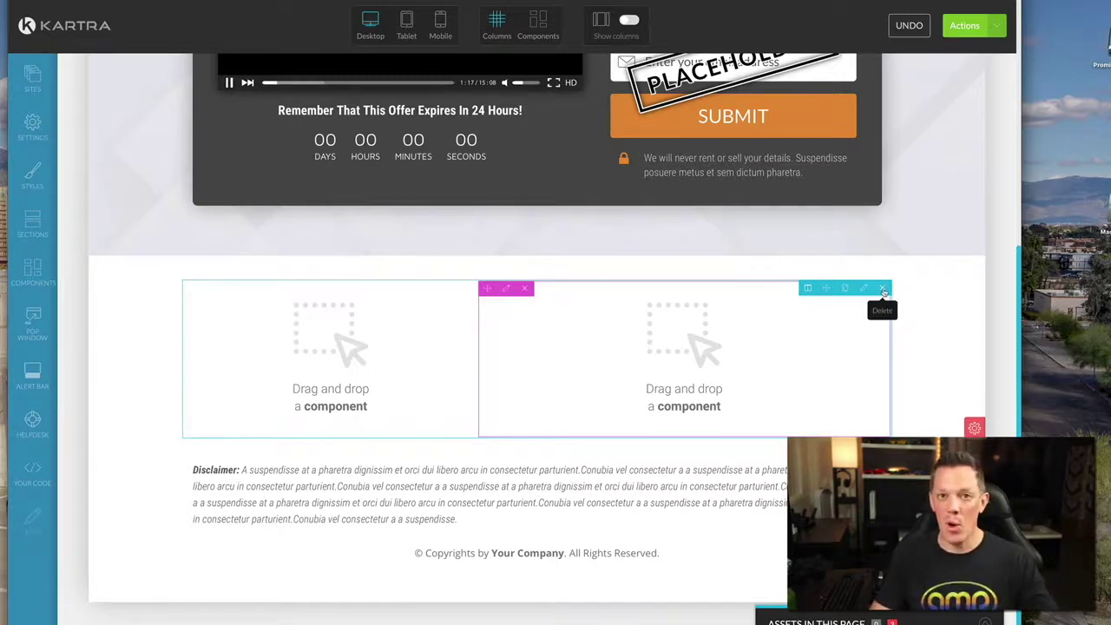
{"action": "left_click", "coordinate": [808, 290]}
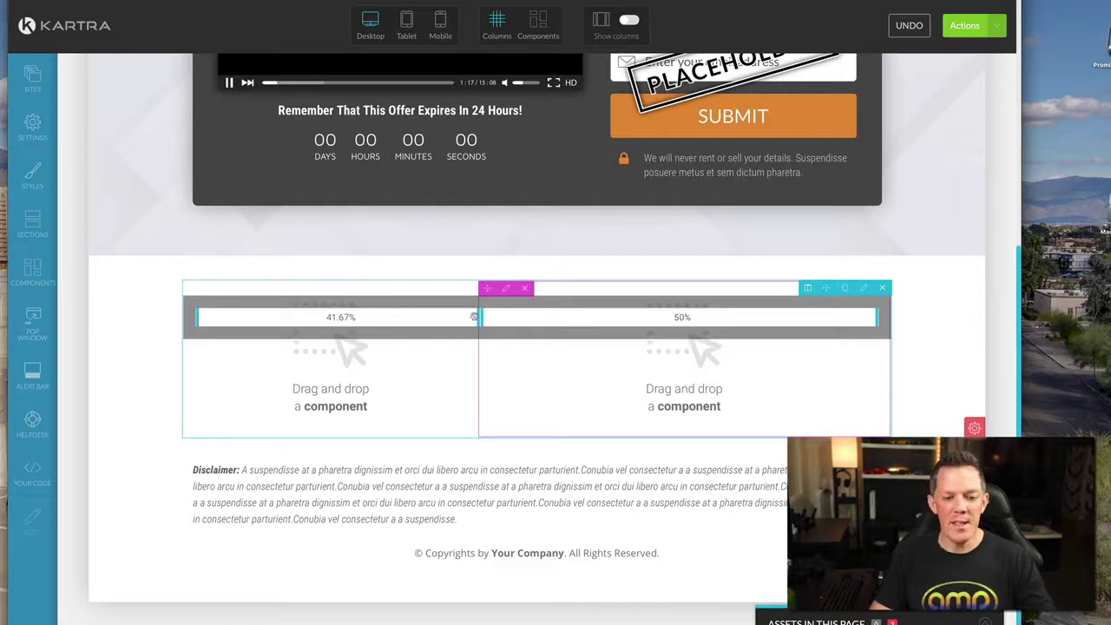
{"action": "left_click_drag", "start_coordinate": [482, 319], "coordinate": [357, 320]}
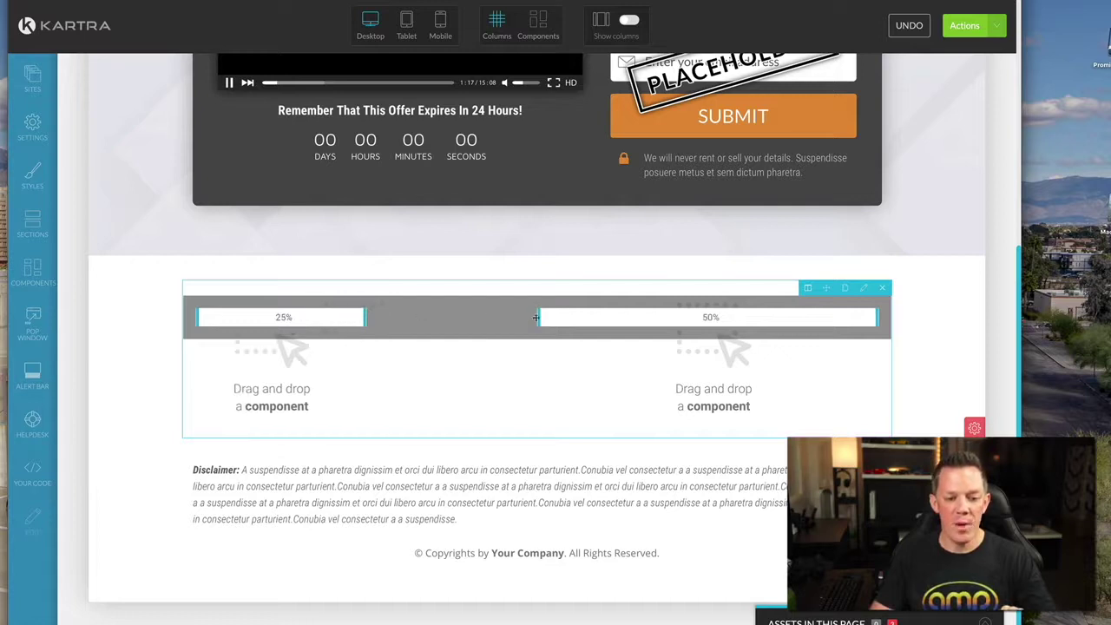
{"action": "left_click_drag", "start_coordinate": [538, 318], "coordinate": [372, 323]}
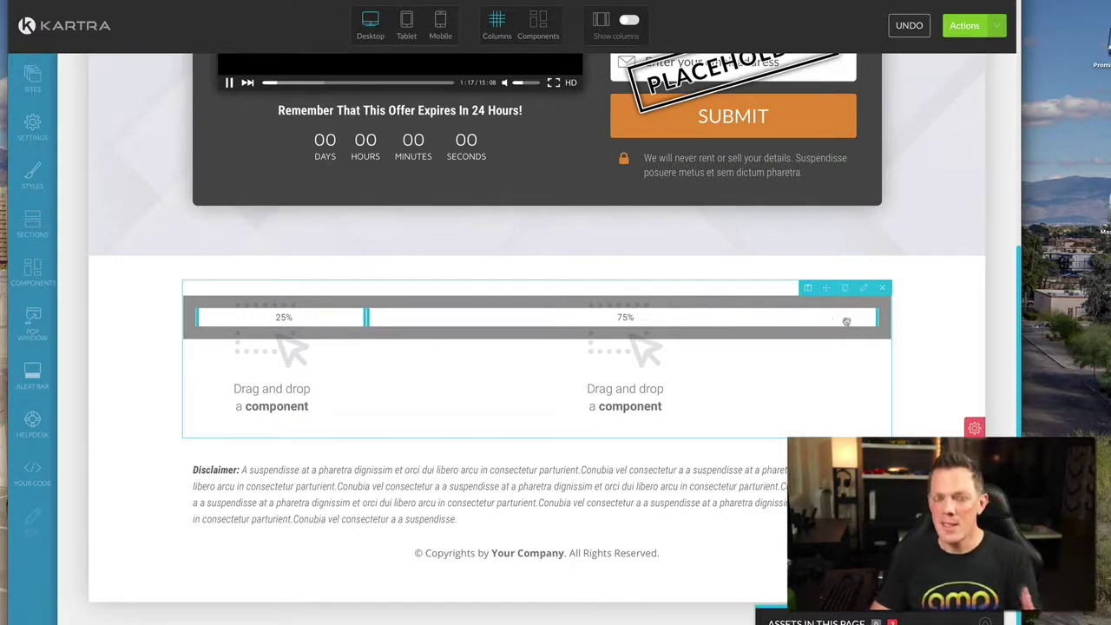
Delete the empty two-column row above the disclaimer in the footer
{"action": "left_click", "coordinate": [883, 287]}
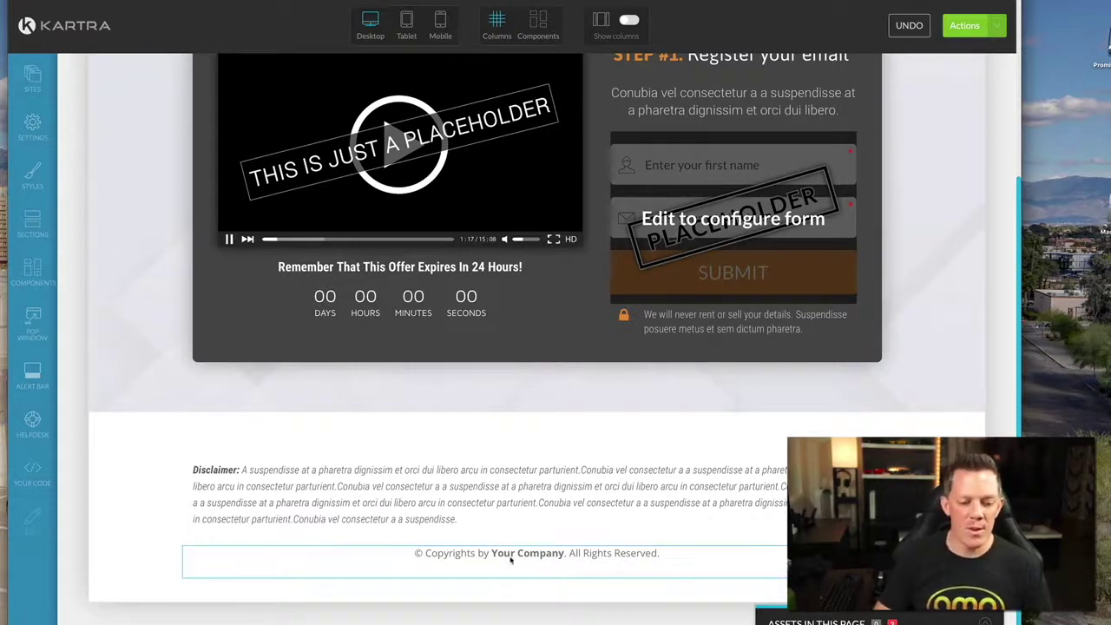
{"action": "left_click", "coordinate": [510, 560]}
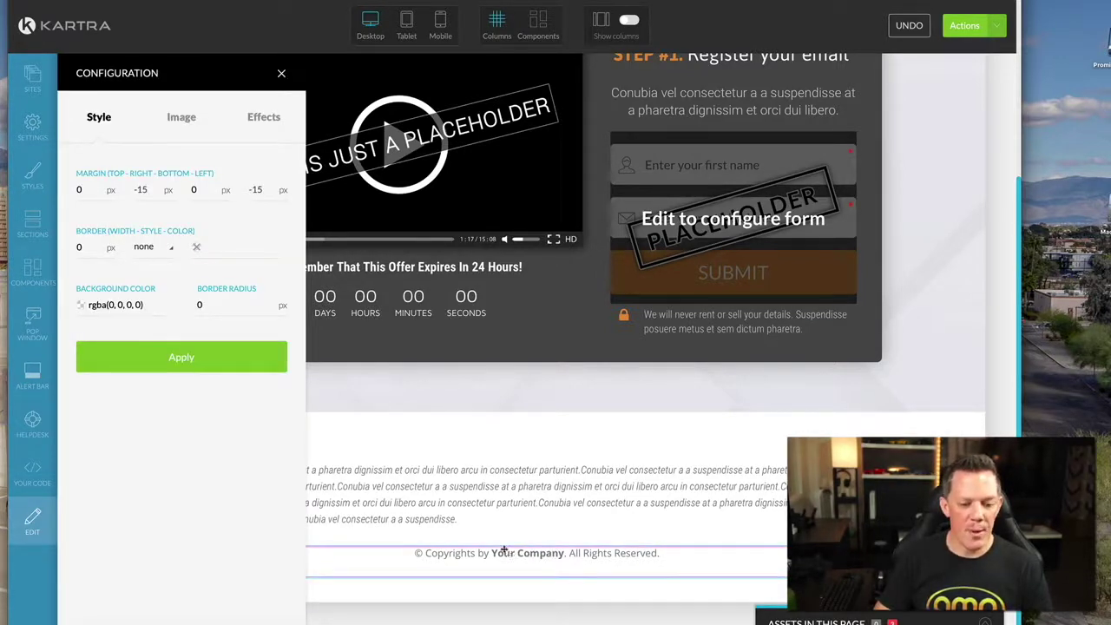
{"action": "left_click", "coordinate": [281, 75]}
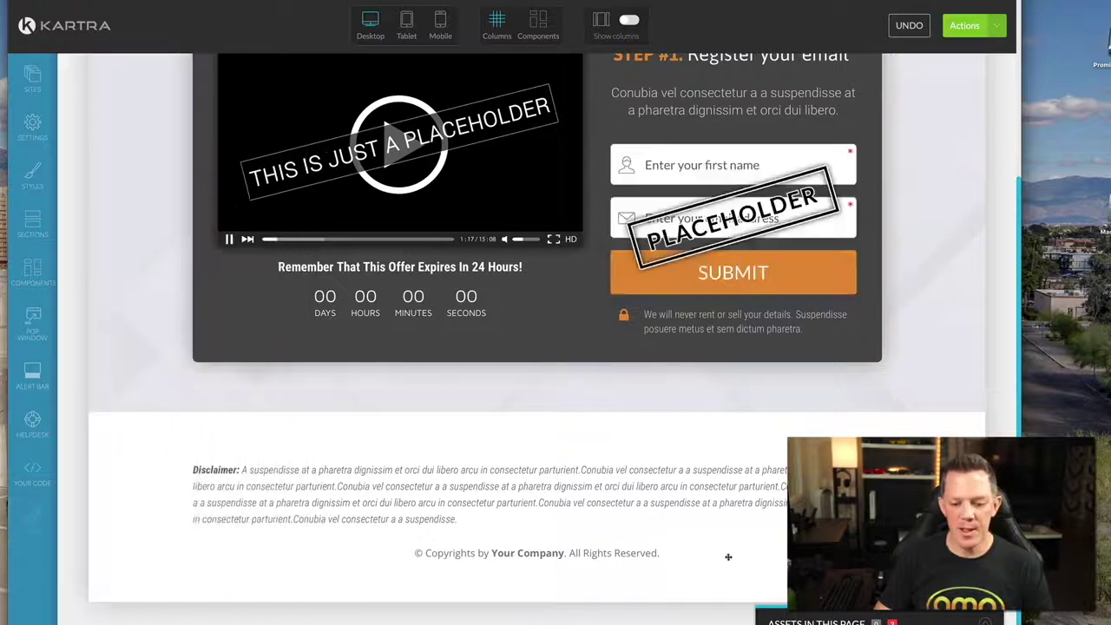
Replace "Your Company" in the footer copyright line with "AMP LLC" in bold
{"action": "left_click", "coordinate": [560, 553]}
{"action": "left_click_drag", "start_coordinate": [492, 553], "coordinate": [565, 554]}
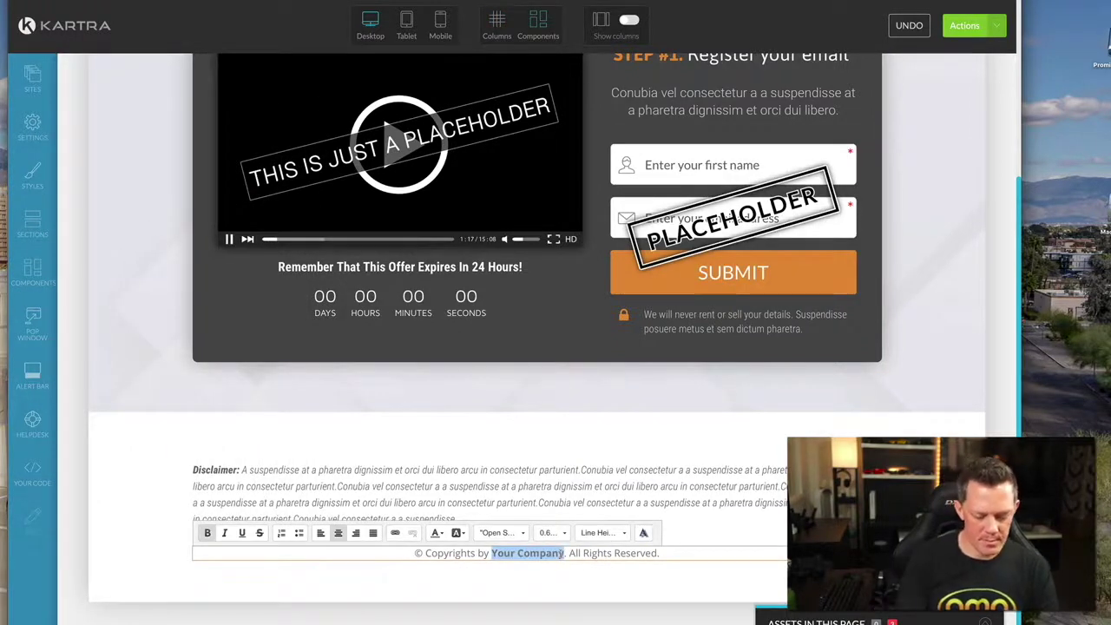
{"action": "type", "text": "Aff"}
{"action": "key", "text": "BackSpace"}
{"action": "key", "text": "BackSpace"}
{"action": "key", "text": "BackSpace"}
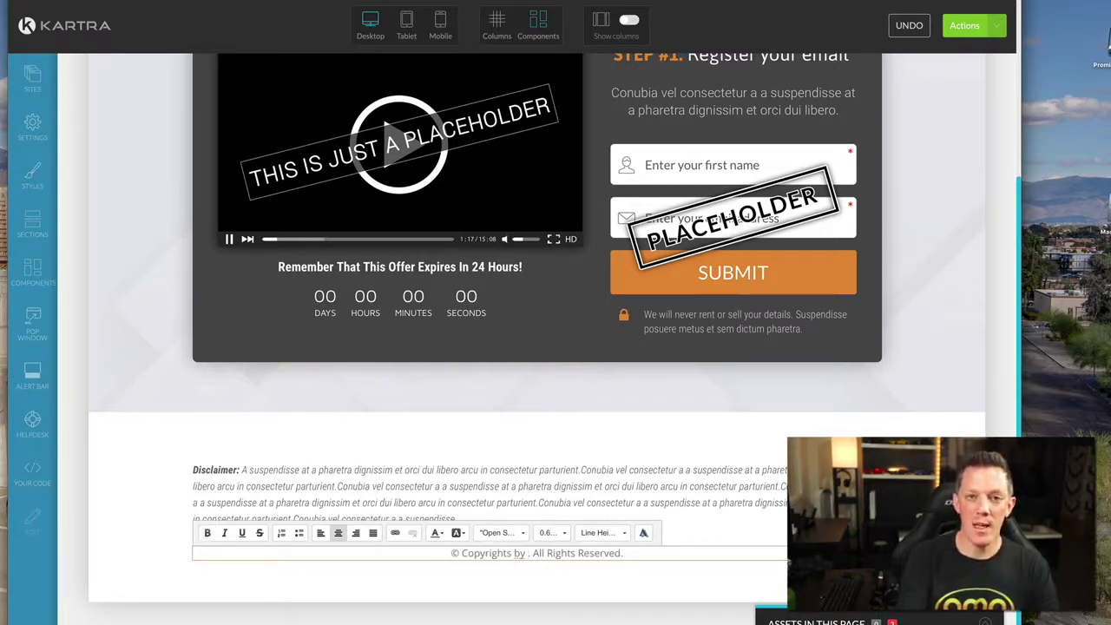
{"action": "key", "text": "ctrl+b"}
{"action": "type", "text": "AMP"}
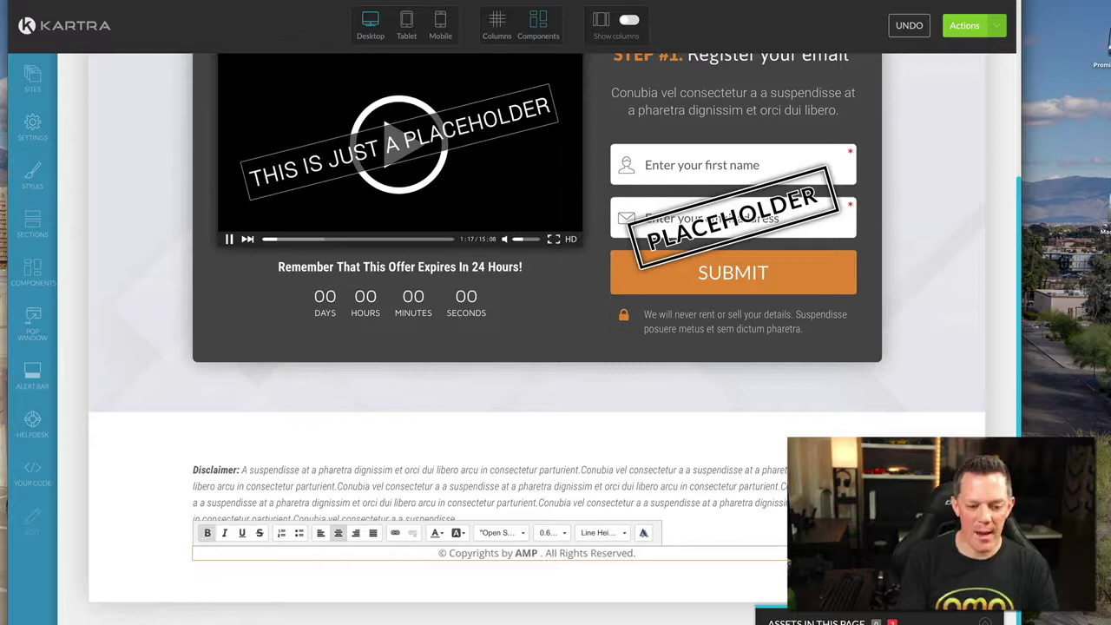
{"action": "type", "text": " LLC"}
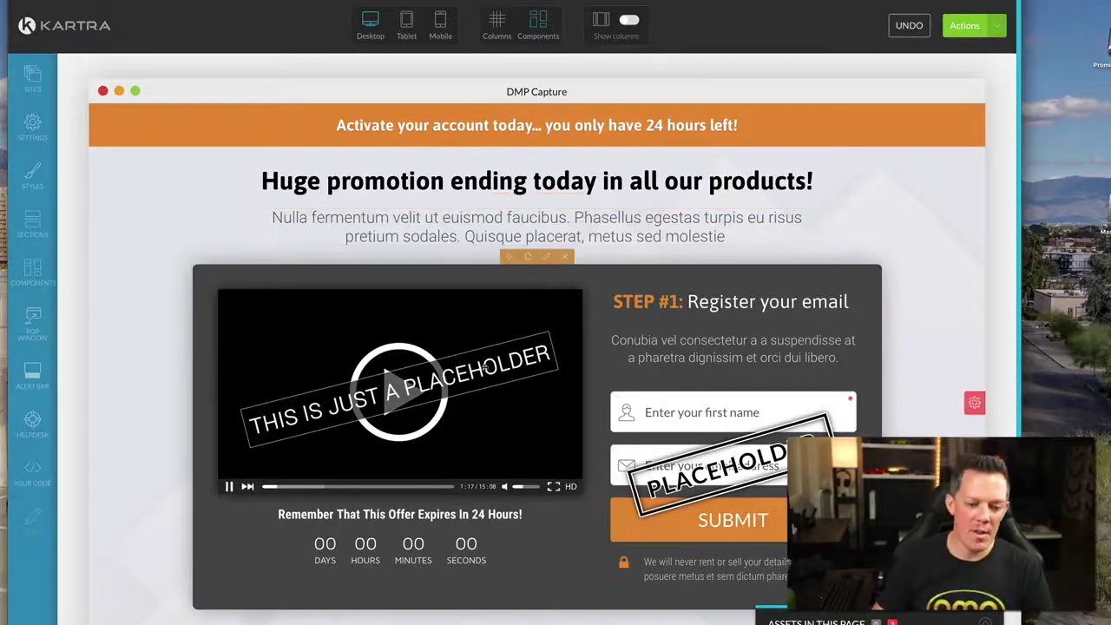
Connect the placeholder form under "STEP #1: Register your email" to the Live Case Study opt-in form
{"action": "scroll", "coordinate": [589, 227], "scroll_direction": "down", "scroll_amount": 1}
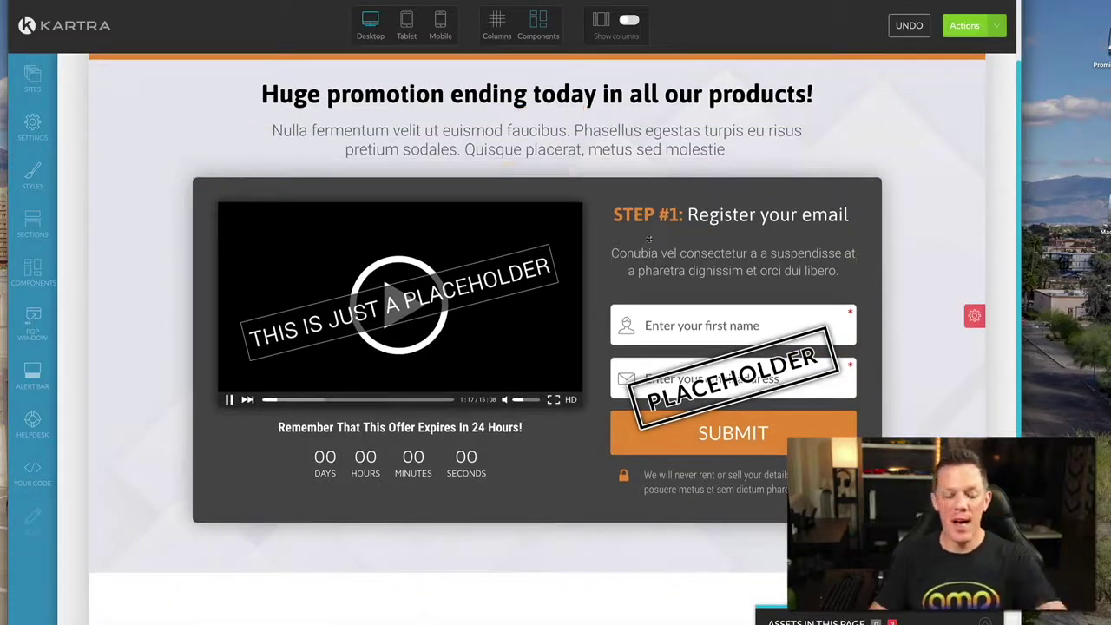
{"action": "left_click", "coordinate": [732, 301]}
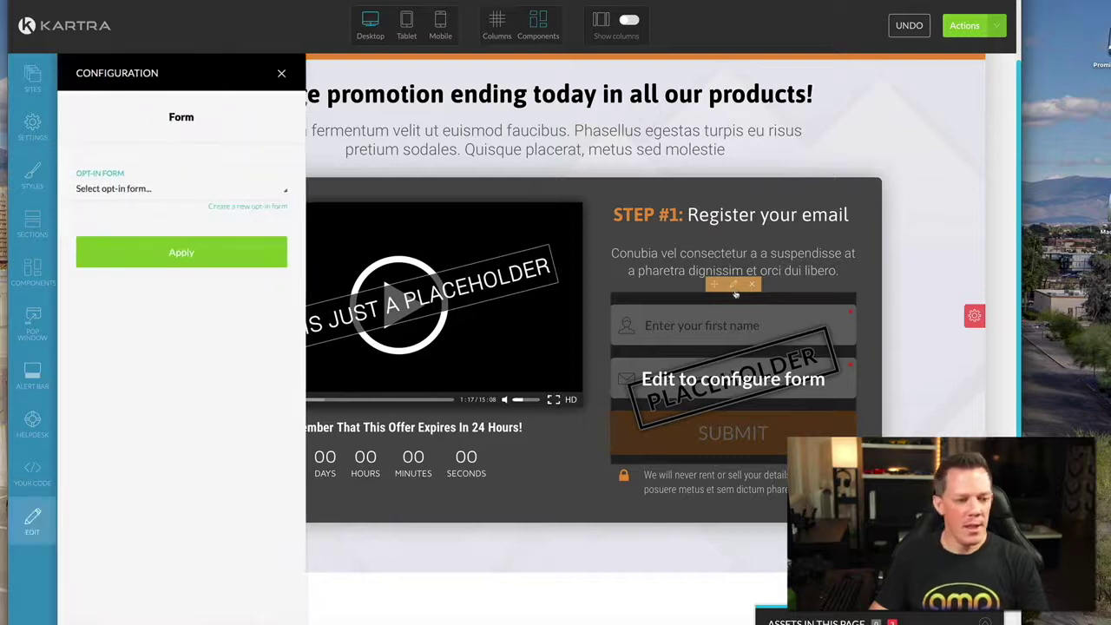
{"action": "left_click", "coordinate": [114, 193]}
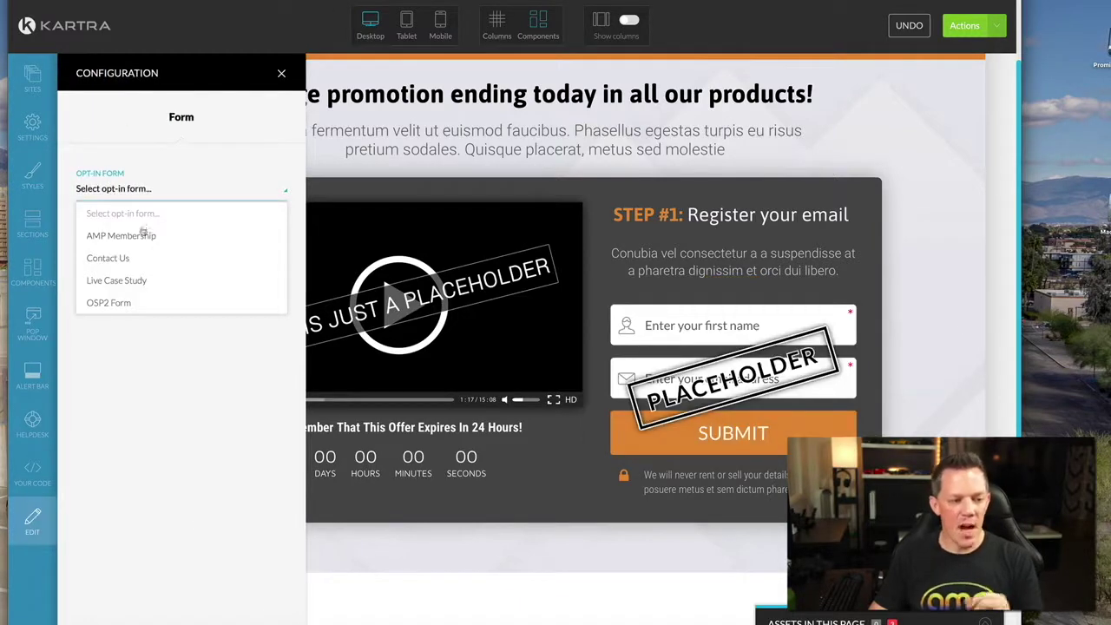
{"action": "scroll", "coordinate": [122, 261], "scroll_direction": "down", "scroll_amount": 3}
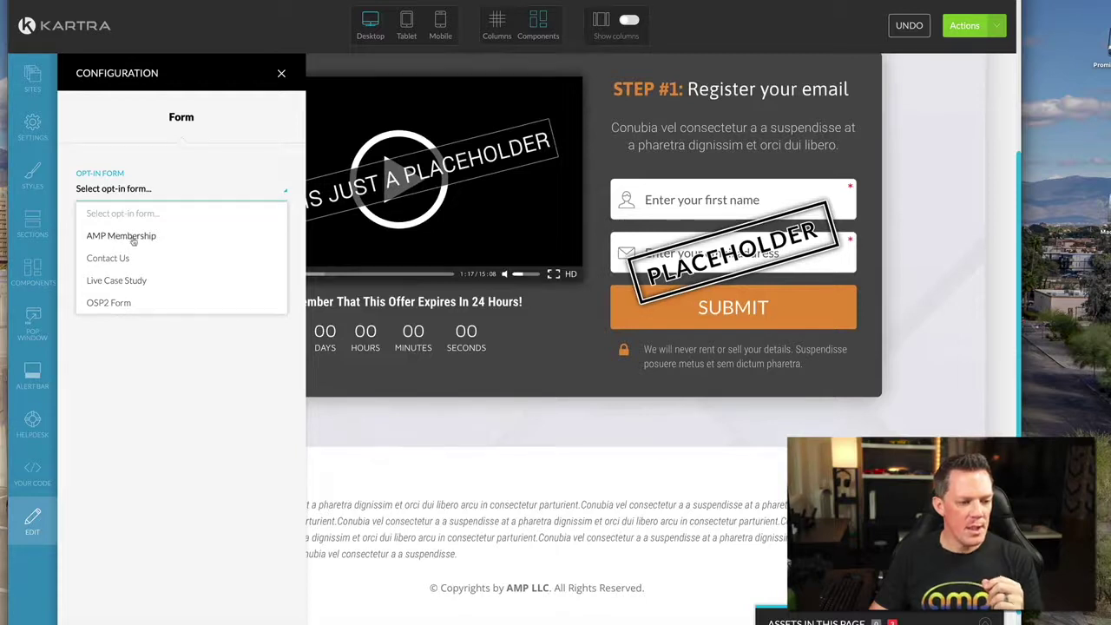
{"action": "left_click", "coordinate": [124, 287]}
{"action": "left_click", "coordinate": [224, 259]}
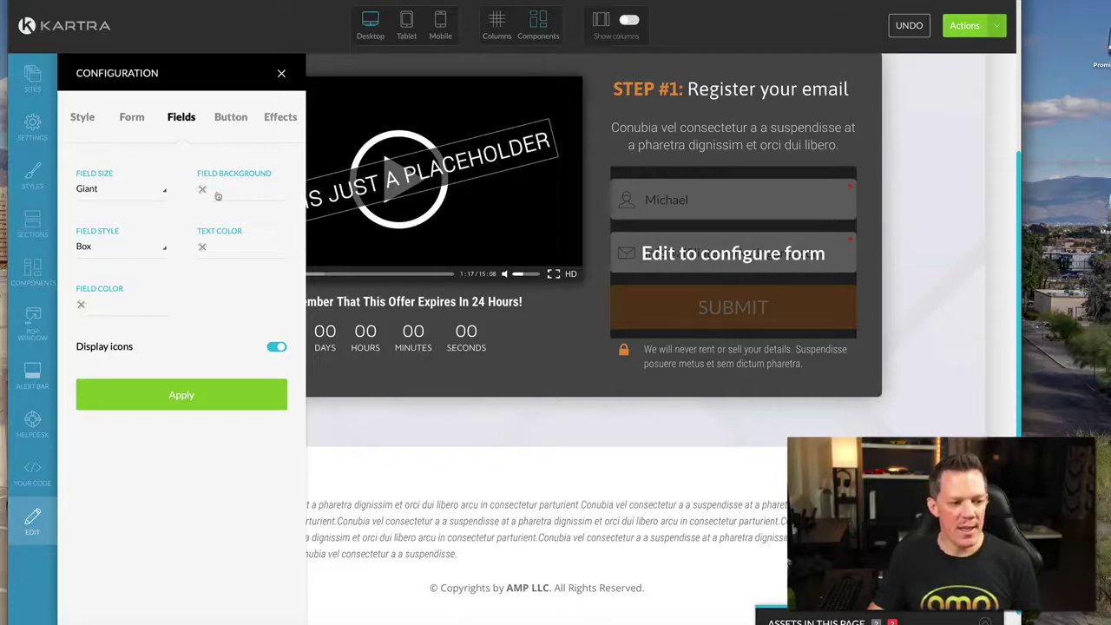
{"action": "left_click", "coordinate": [132, 118]}
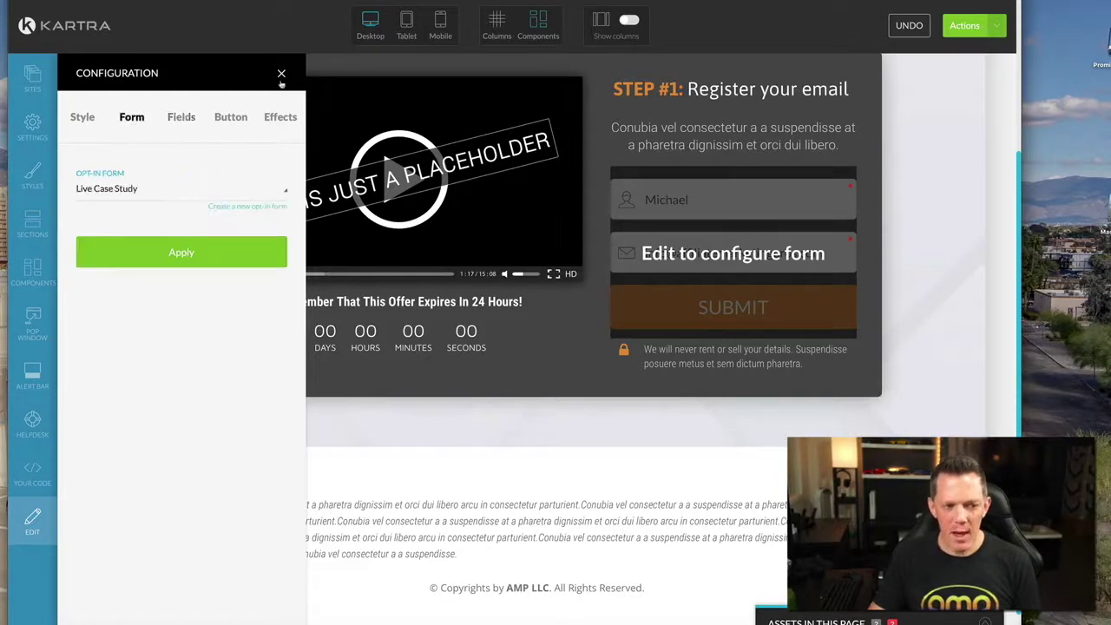
{"action": "left_click", "coordinate": [182, 252]}
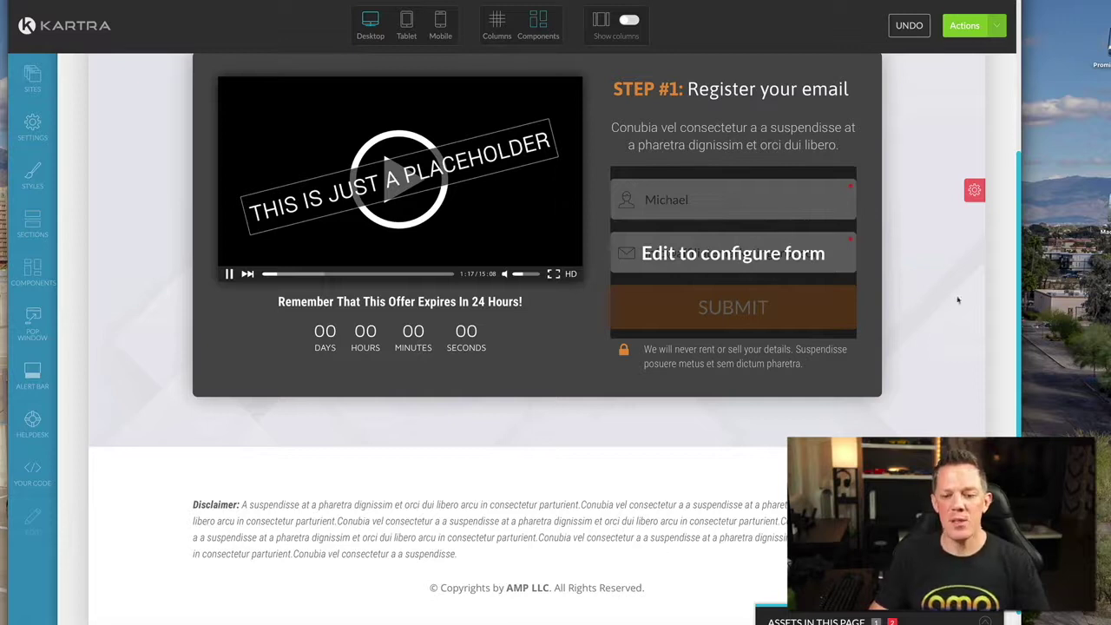
Set the countdown timer to end based on landing date (dynamic) after 23 hours and 59 minutes
{"action": "left_click", "coordinate": [403, 319]}
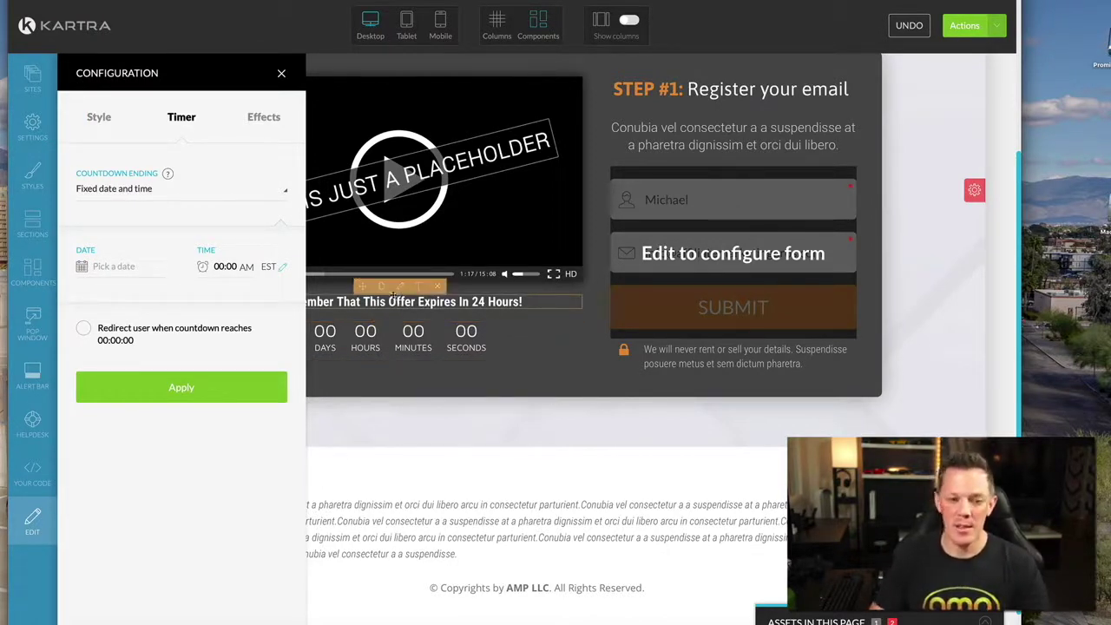
{"action": "left_click", "coordinate": [119, 192]}
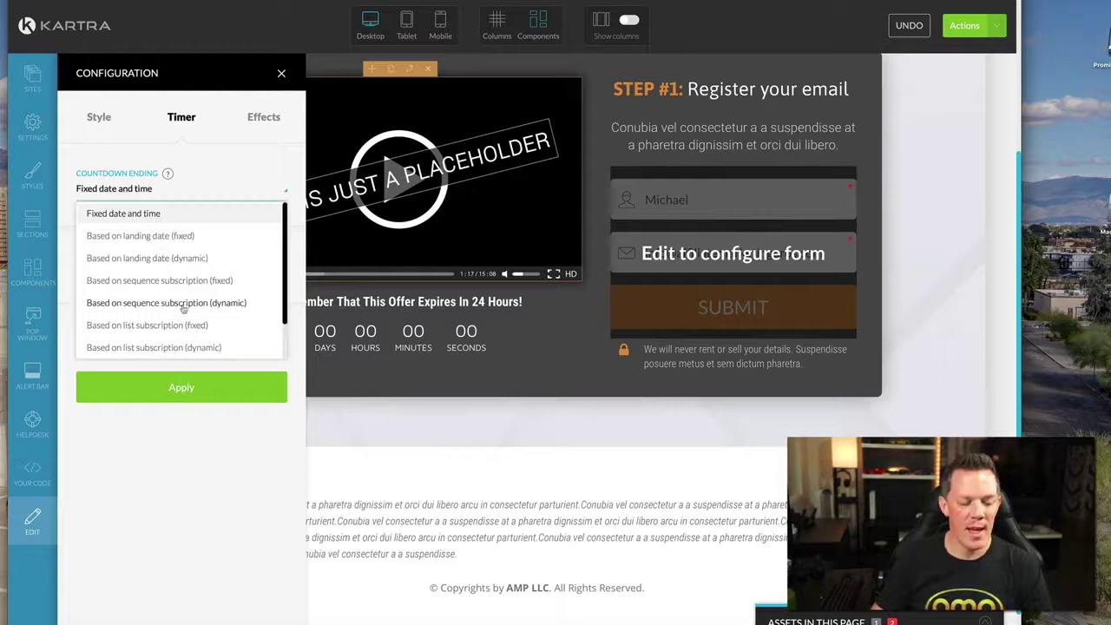
{"action": "left_click", "coordinate": [151, 259]}
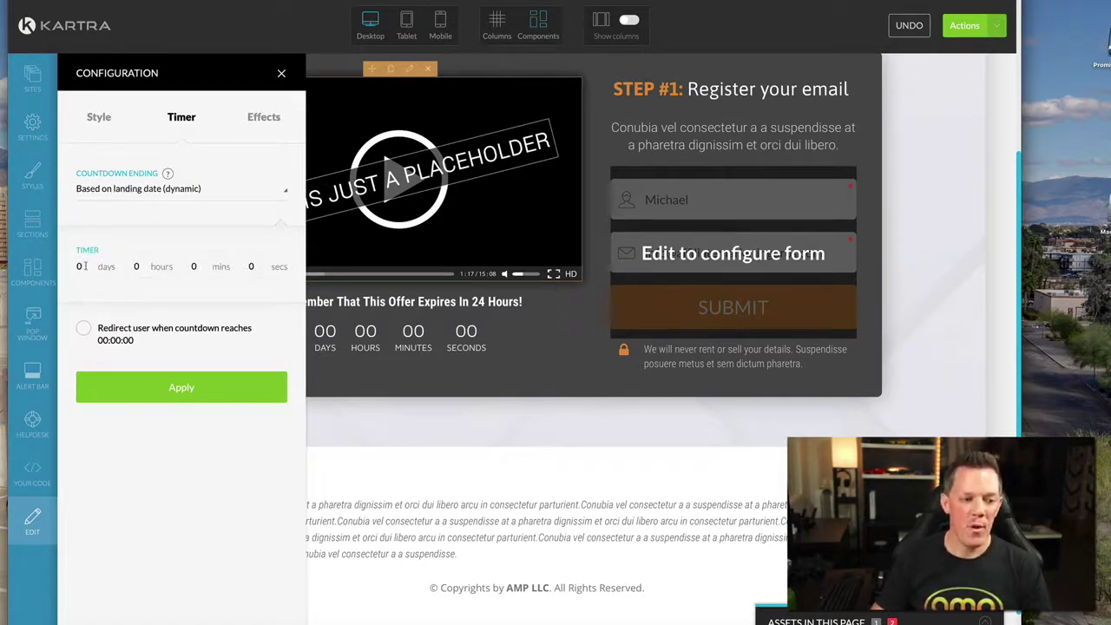
{"action": "left_click", "coordinate": [136, 266]}
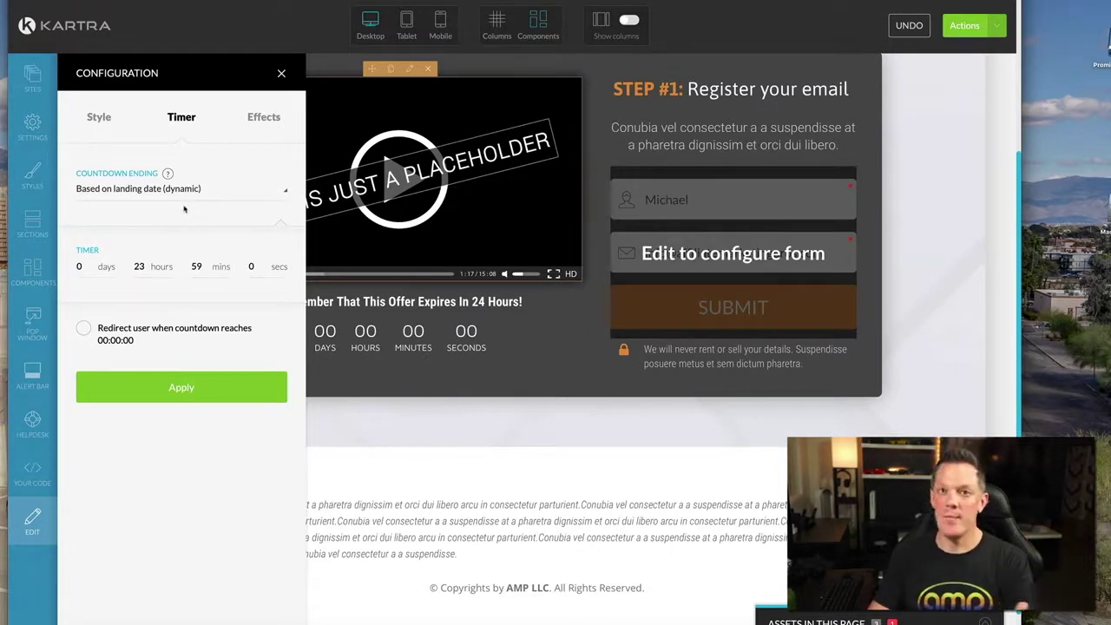
Apply the Bounce animation effect to the countdown timer
{"action": "left_click", "coordinate": [261, 118]}
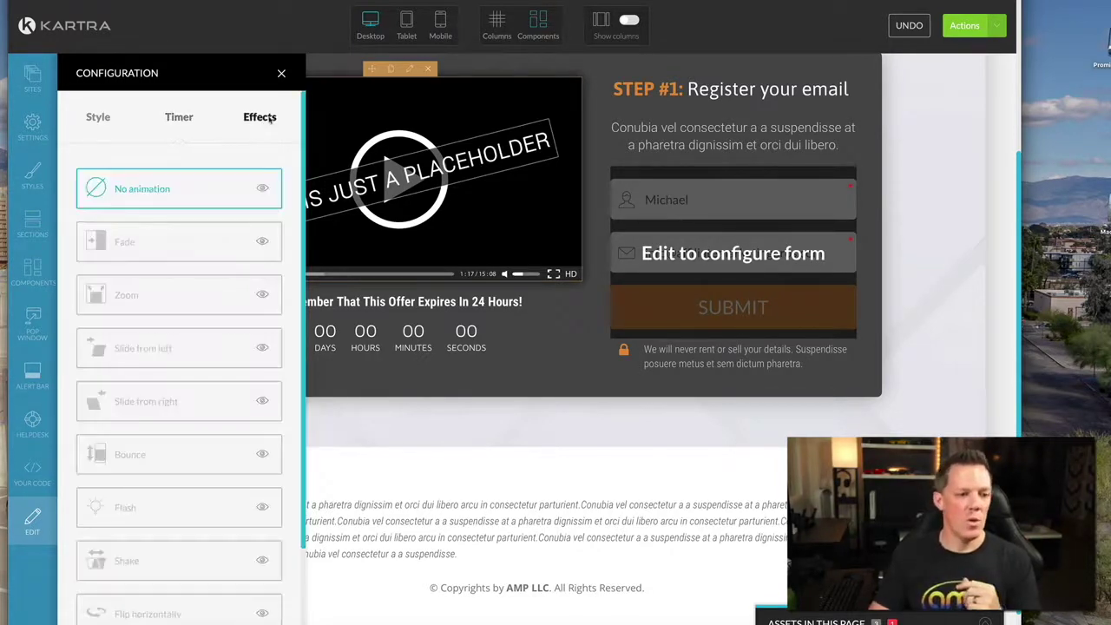
{"action": "scroll", "coordinate": [174, 352], "scroll_direction": "down", "scroll_amount": 2}
{"action": "left_click", "coordinate": [139, 352]}
{"action": "left_click", "coordinate": [179, 606]}
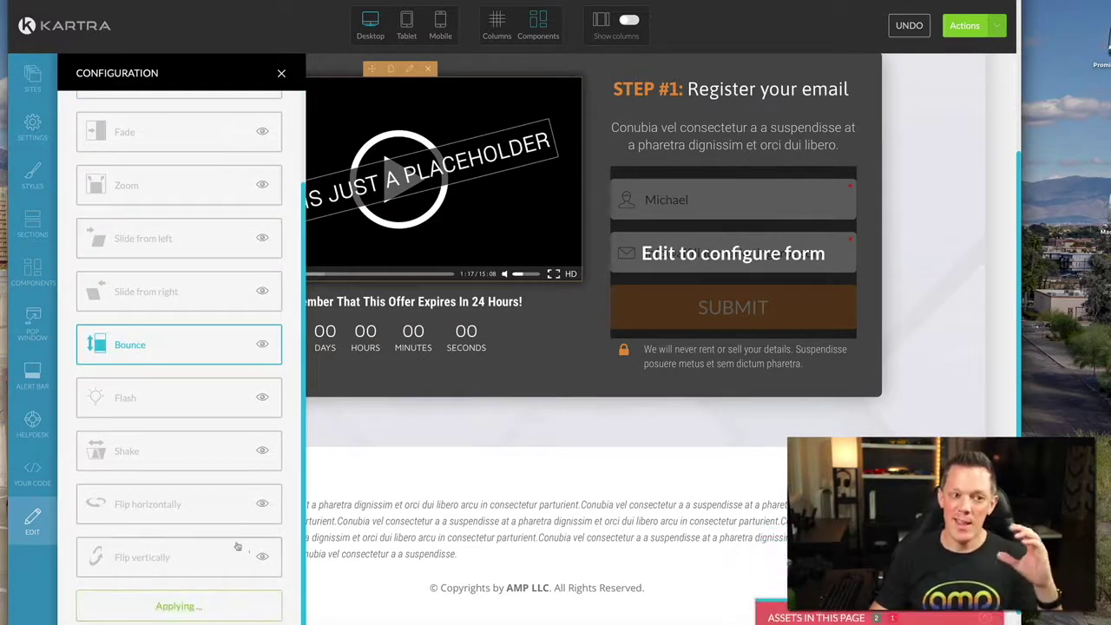
{"action": "left_click", "coordinate": [282, 73]}
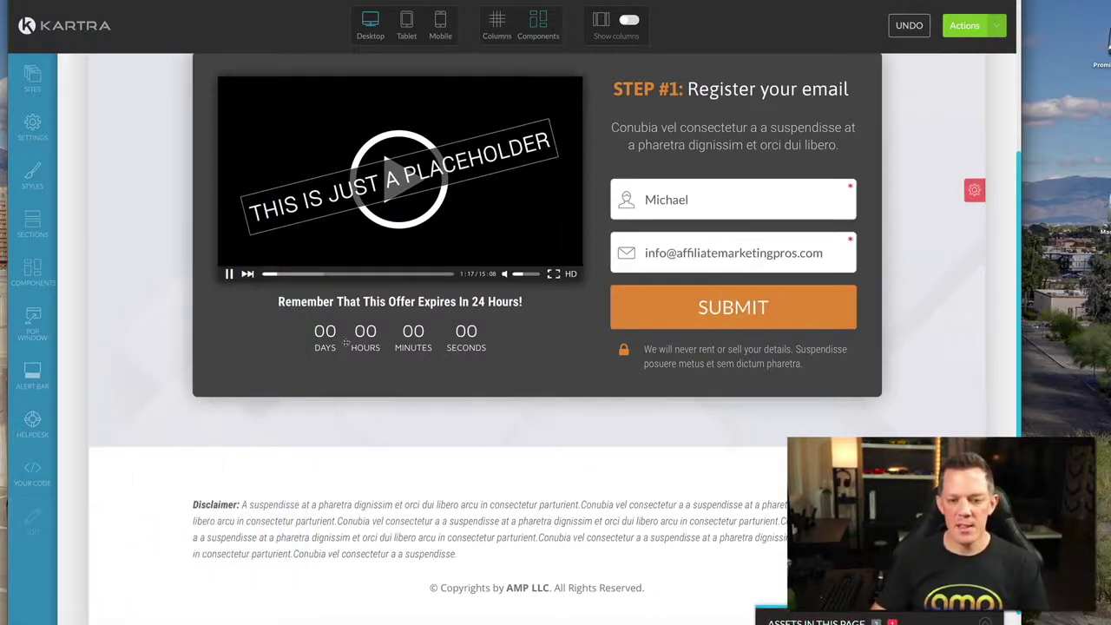
Replace the video placeholder with the Kartra video AMP-Home from "No category in particular"
{"action": "scroll", "coordinate": [346, 343], "scroll_direction": "up", "scroll_amount": 3}
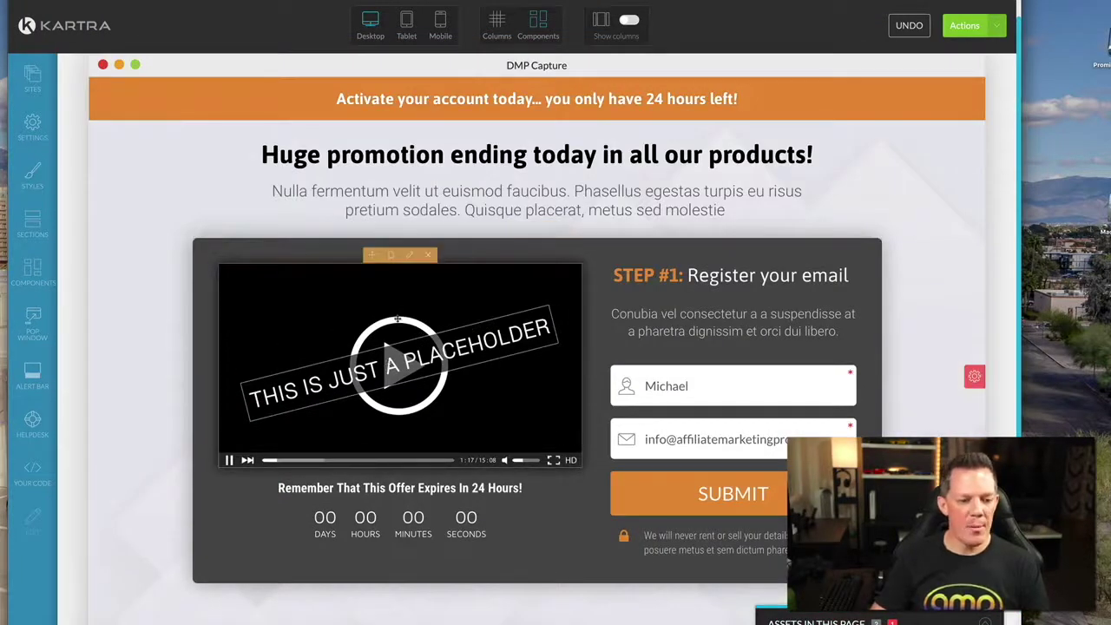
{"action": "left_click", "coordinate": [409, 254]}
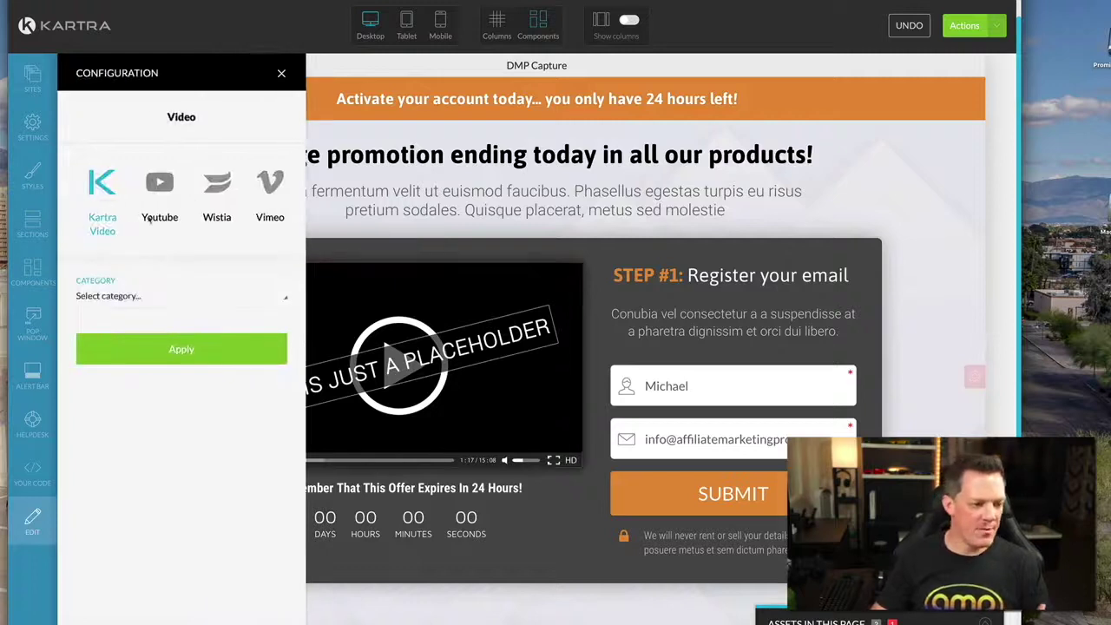
{"action": "left_click", "coordinate": [126, 297]}
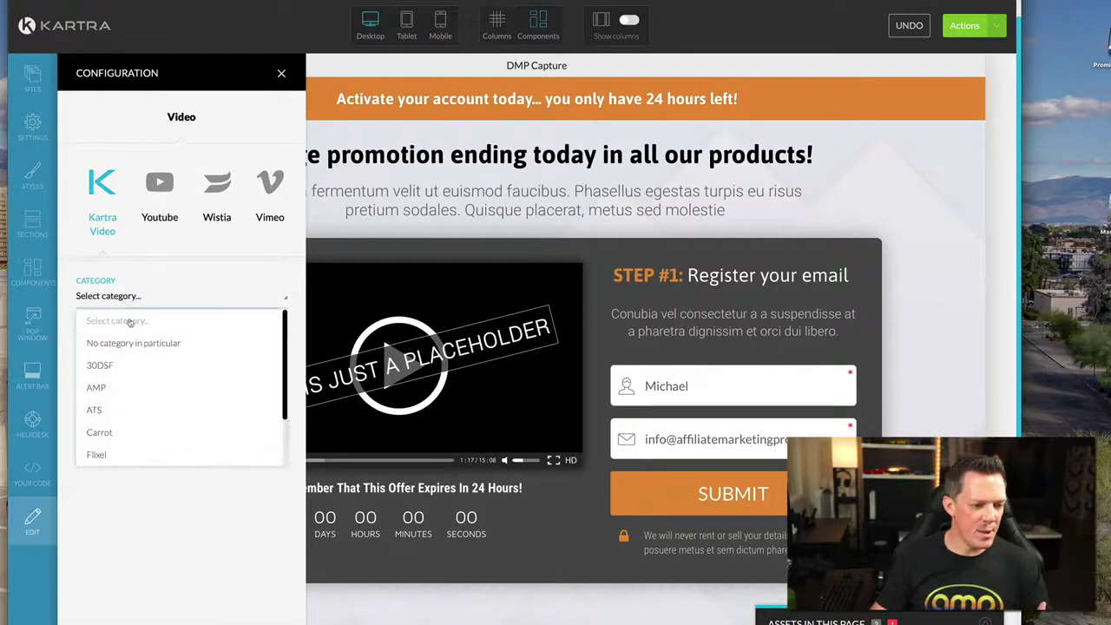
{"action": "left_click", "coordinate": [109, 394]}
{"action": "left_click", "coordinate": [119, 354]}
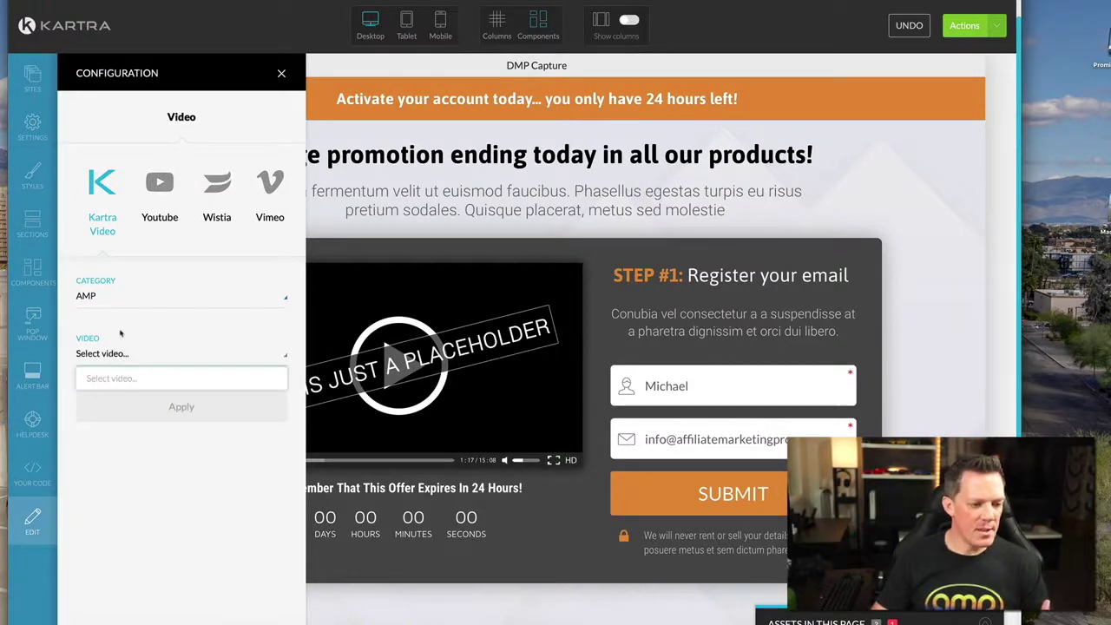
{"action": "left_click", "coordinate": [124, 301]}
{"action": "left_click", "coordinate": [134, 347]}
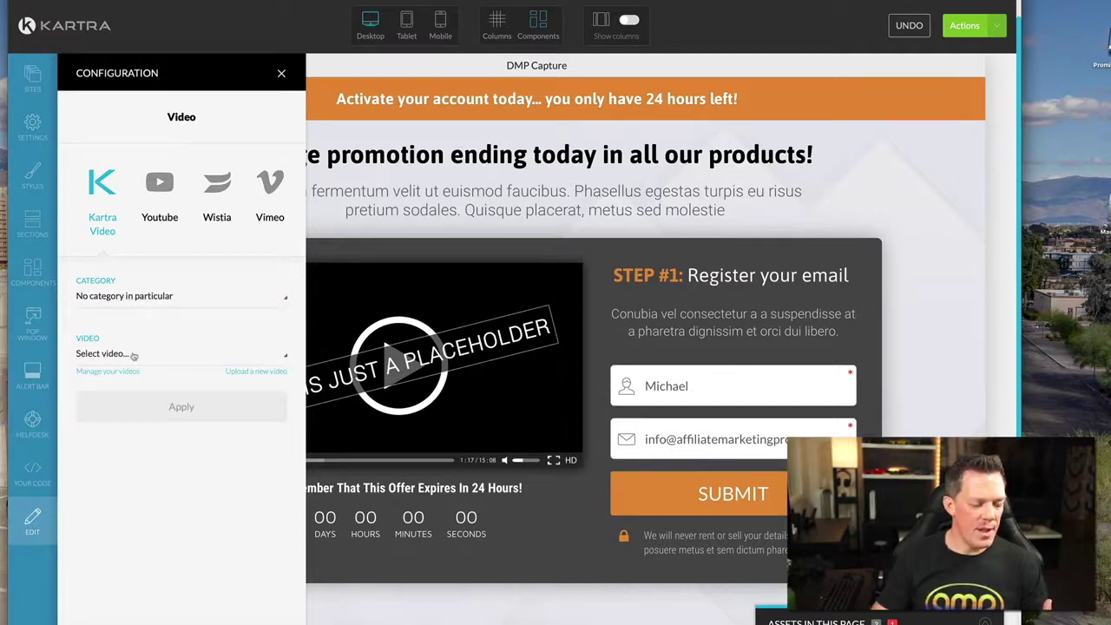
{"action": "left_click", "coordinate": [134, 354]}
{"action": "scroll", "coordinate": [143, 430], "scroll_direction": "down", "scroll_amount": 1}
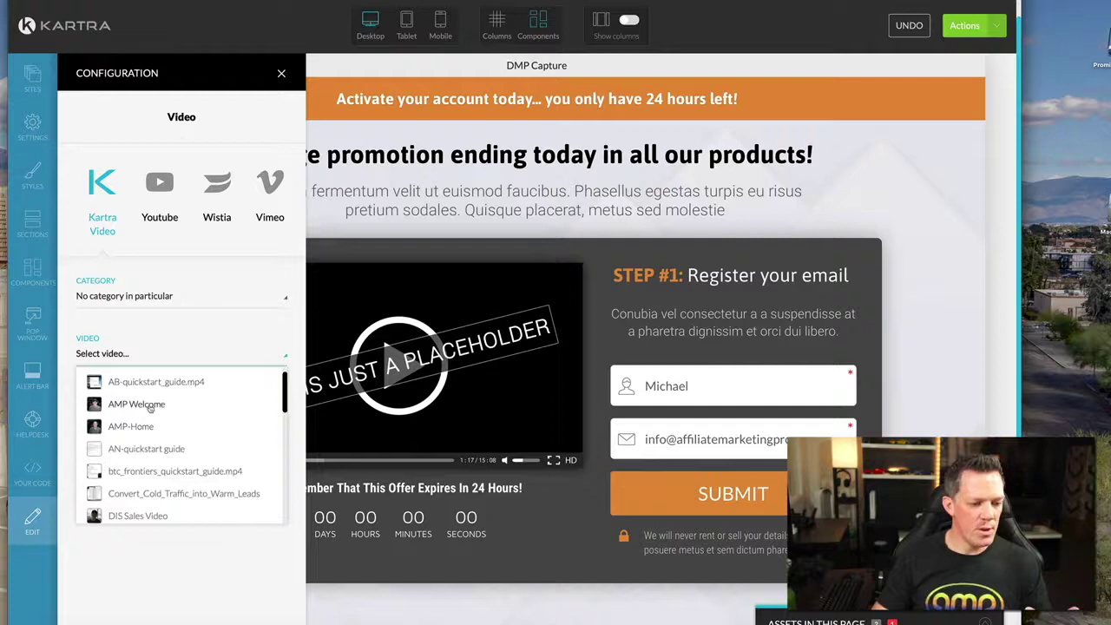
{"action": "left_click", "coordinate": [139, 427]}
{"action": "left_click", "coordinate": [205, 585]}
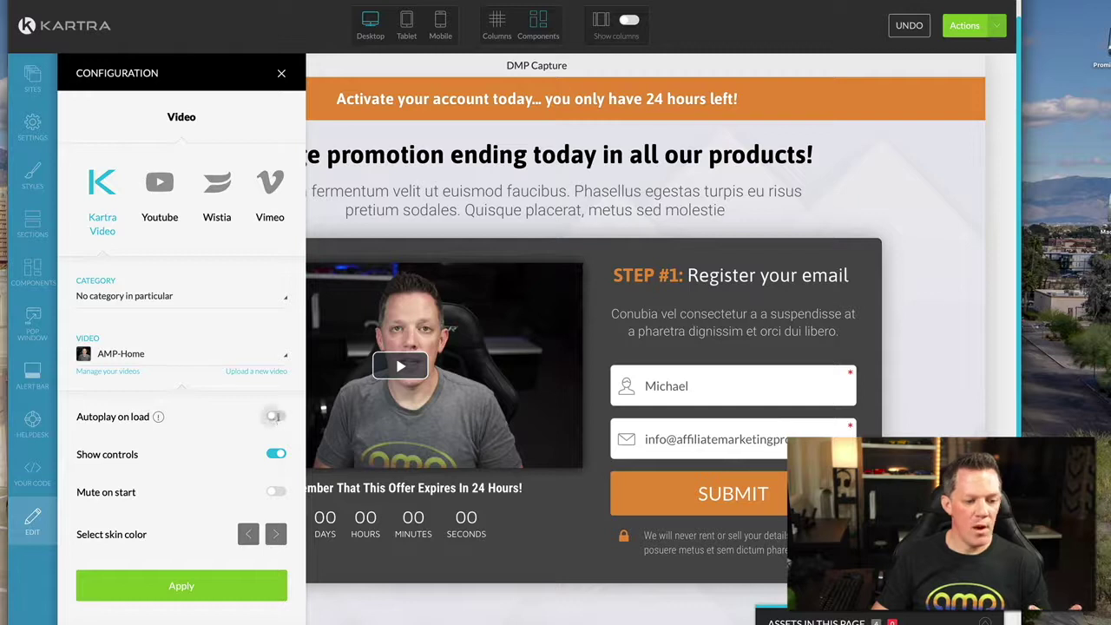
Enable autoplay on load and mute on start for the AMP-Home video
{"action": "left_click", "coordinate": [276, 491]}
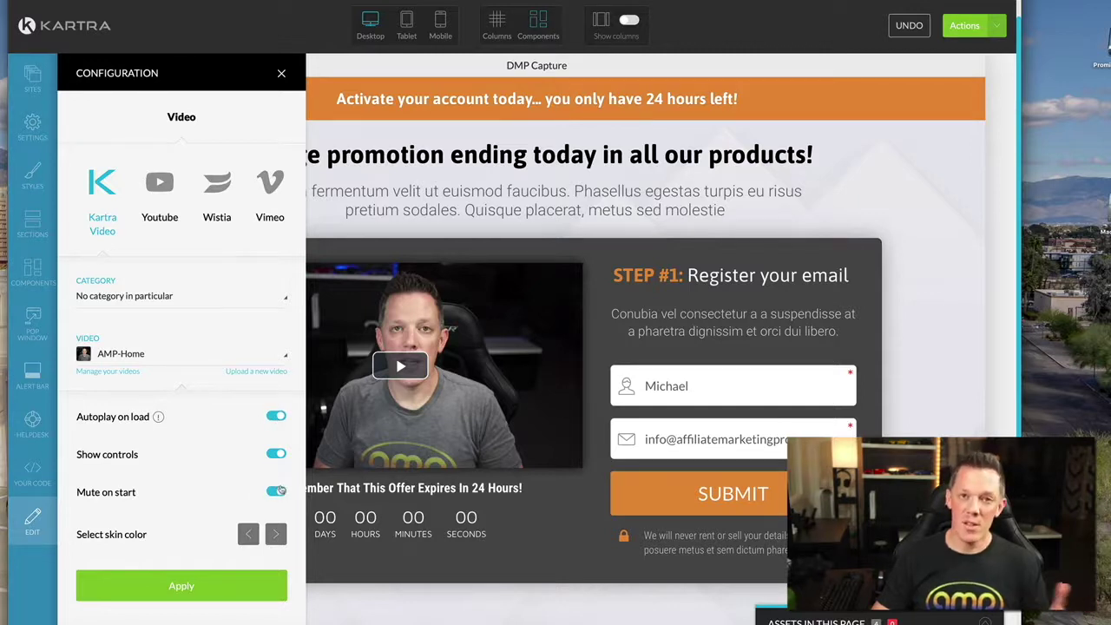
{"action": "left_click", "coordinate": [193, 588]}
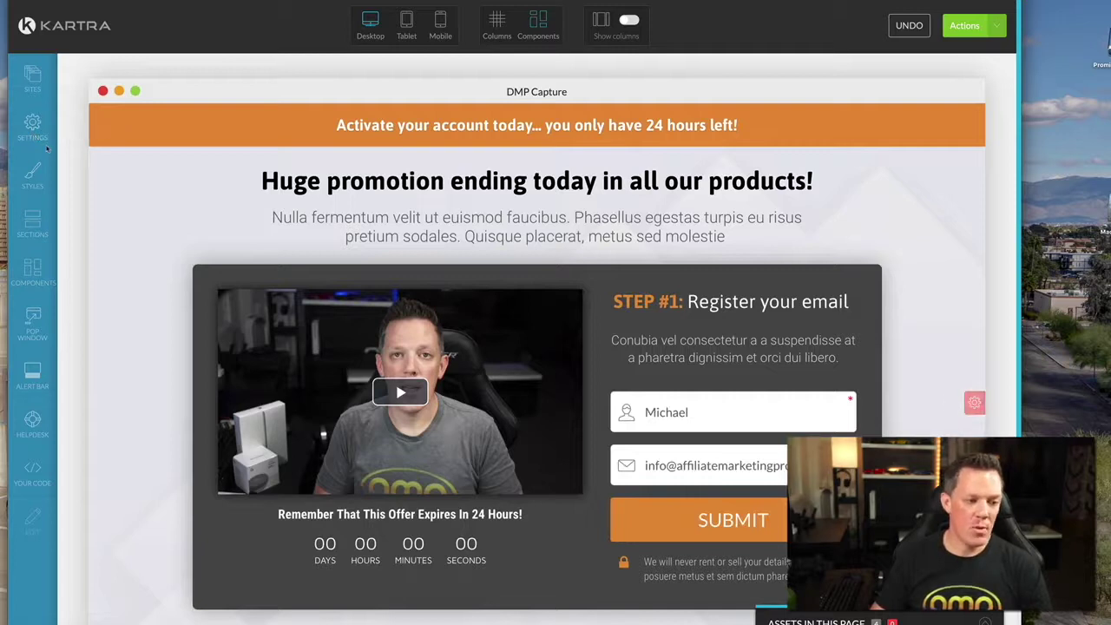
Set the page title in the page's SEO parameters to "Everything Done For You!"
{"action": "left_click", "coordinate": [23, 124]}
{"action": "left_click", "coordinate": [188, 130]}
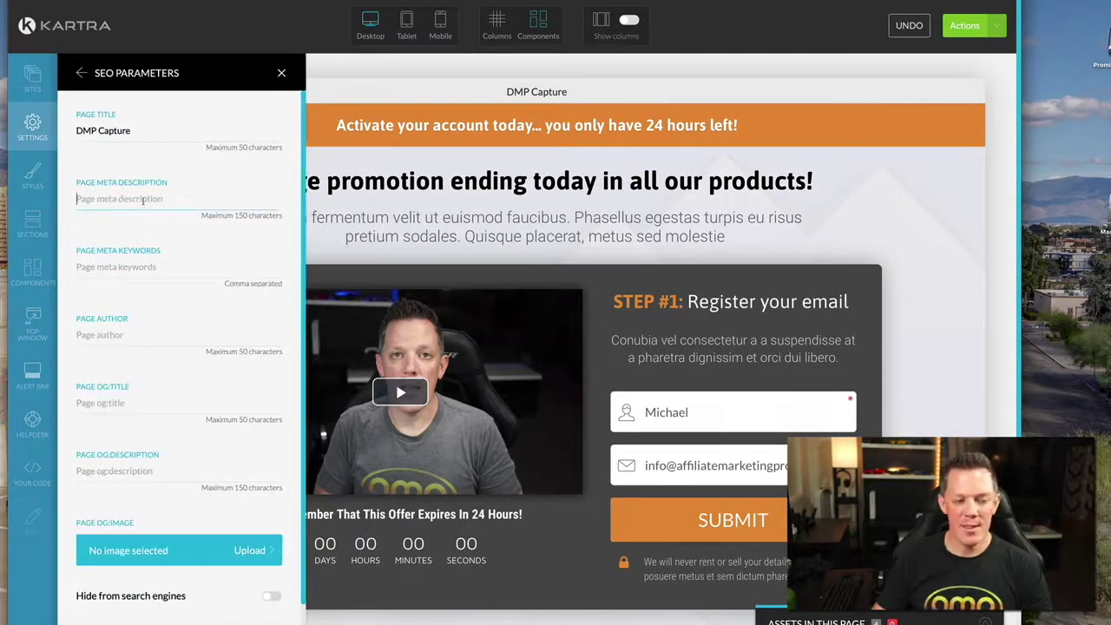
{"action": "left_click_drag", "start_coordinate": [131, 130], "coordinate": [54, 130]}
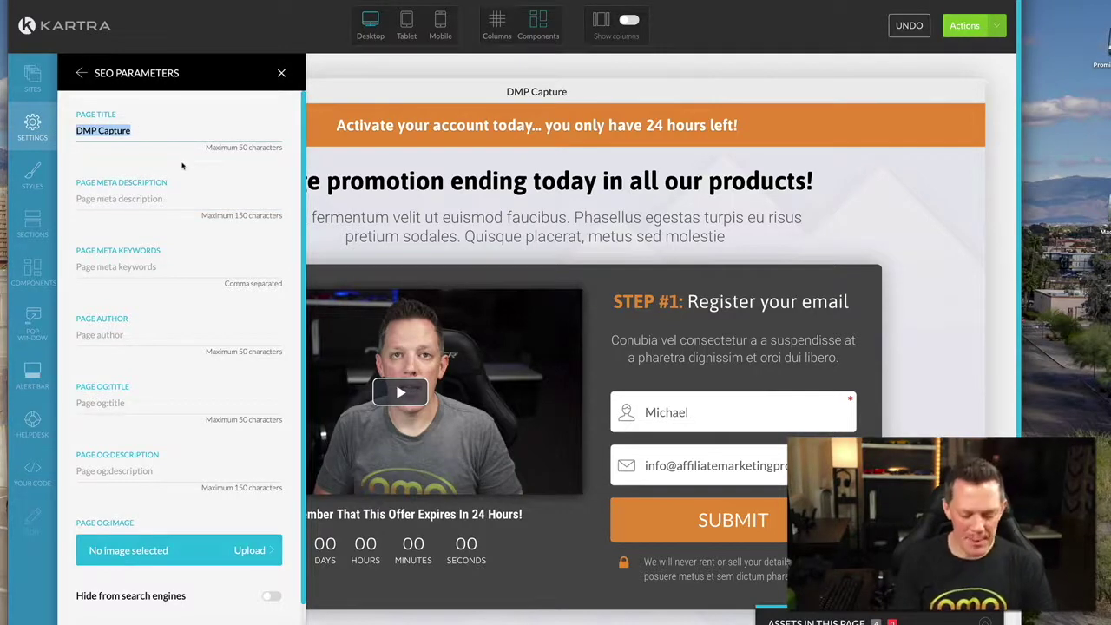
{"action": "type", "text": "Every"}
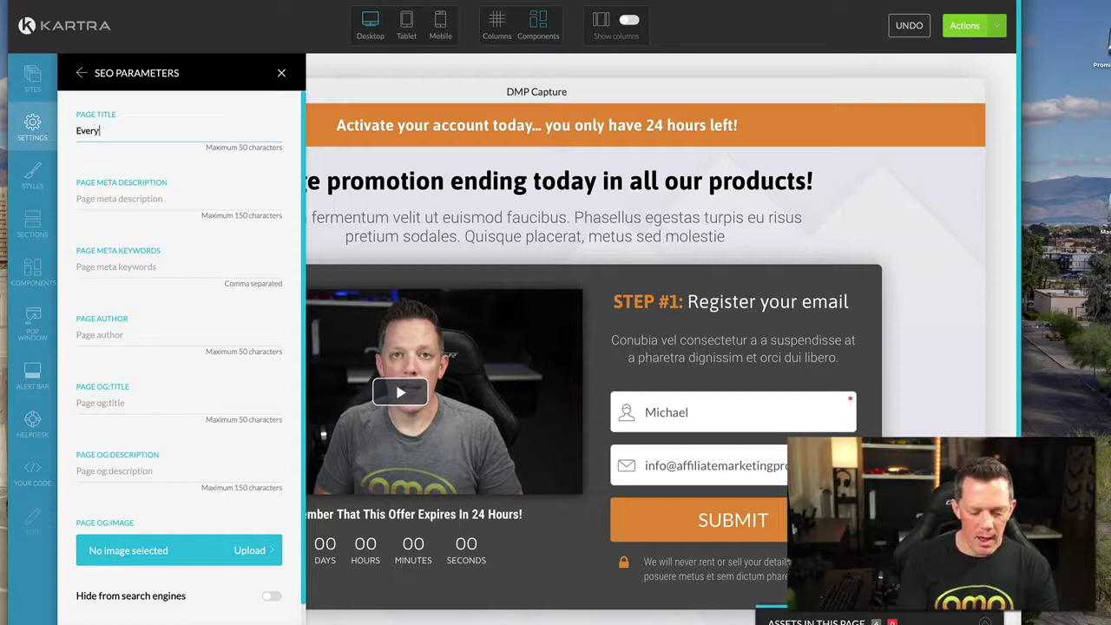
{"action": "type", "text": "thing Done For Y"}
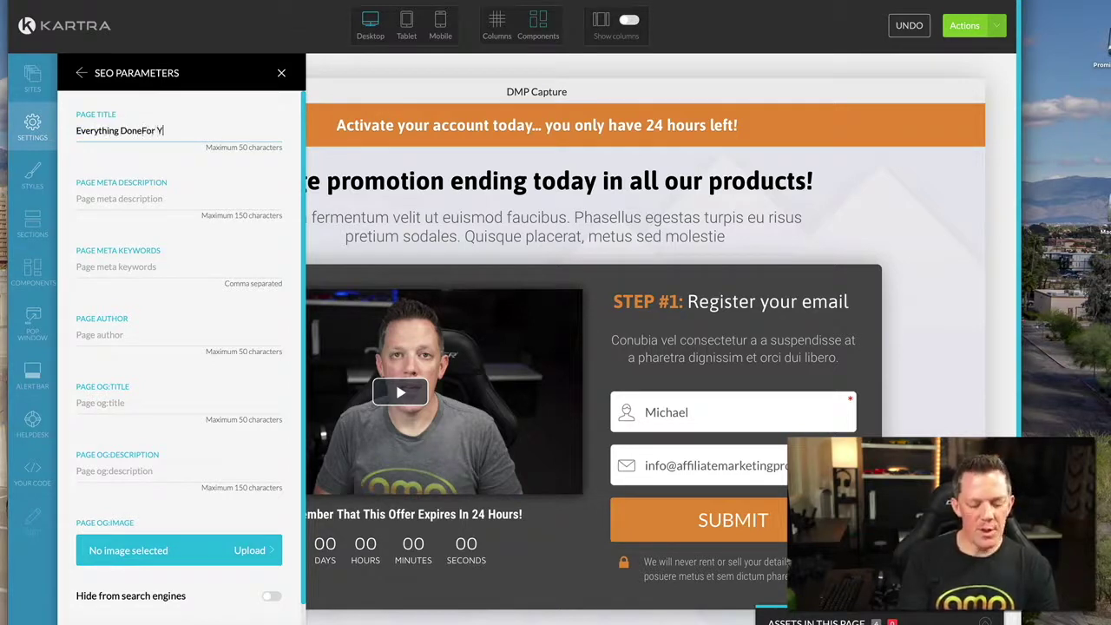
{"action": "type", "text": "ou"}
{"action": "key", "text": "Tab"}
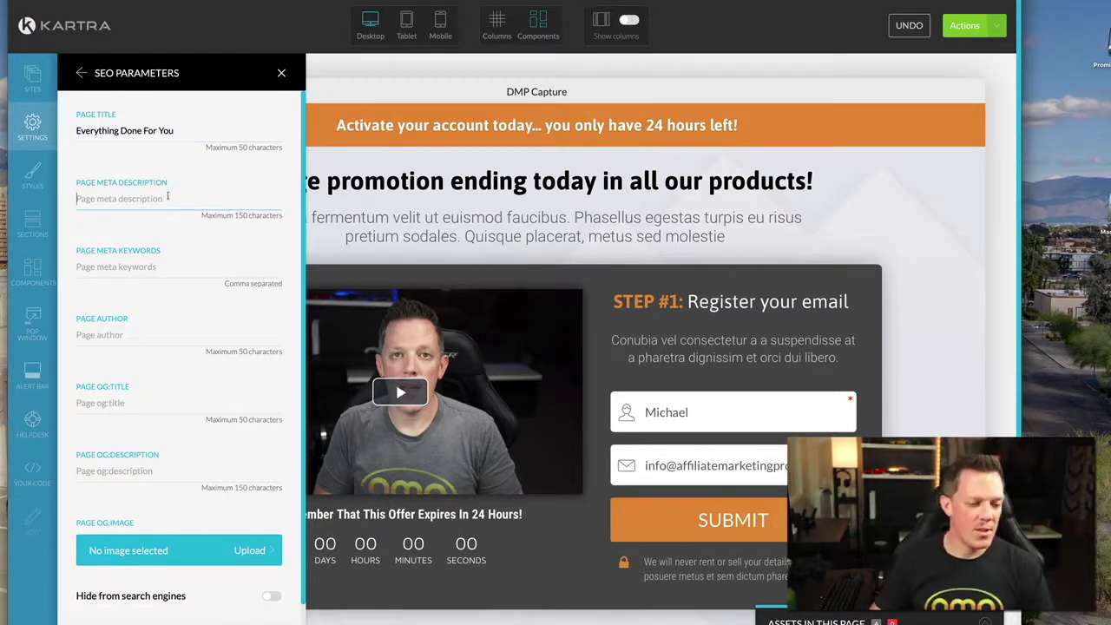
Enter the page meta description "The fastest way to start making $200-$1000 per day."
{"action": "type", "text": "The fastest way to"}
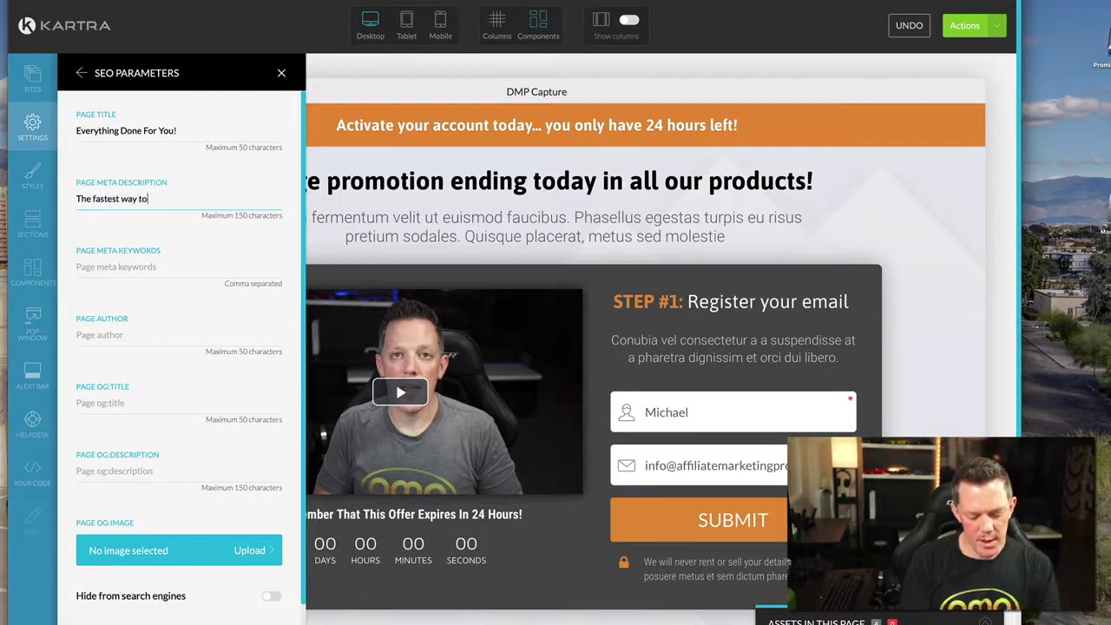
{"action": "type", "text": " start"}
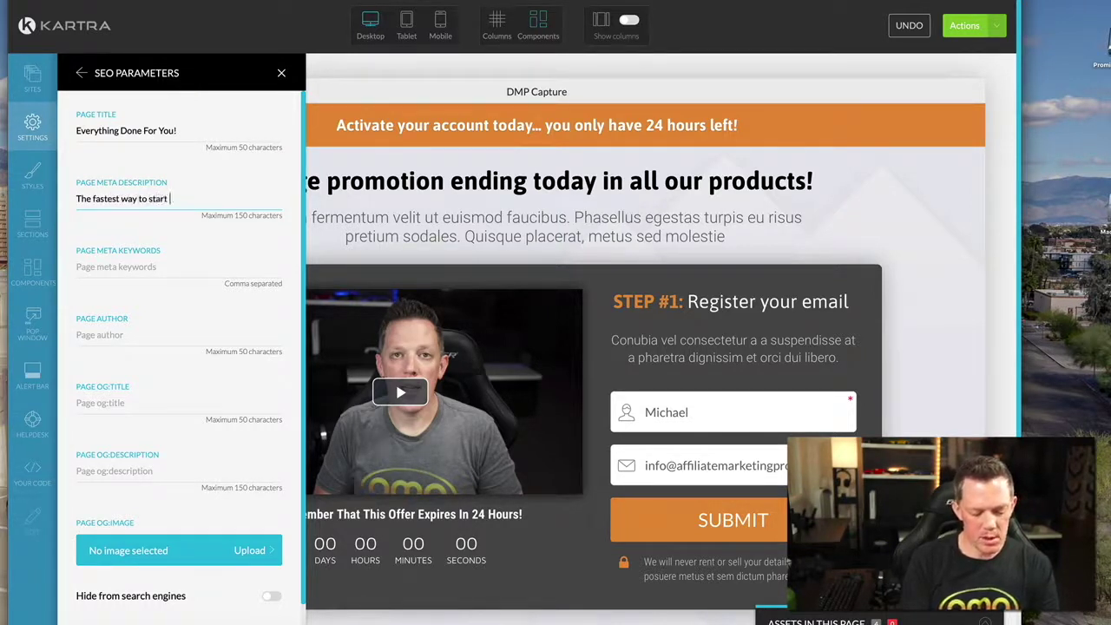
{"action": "type", "text": " making $2"}
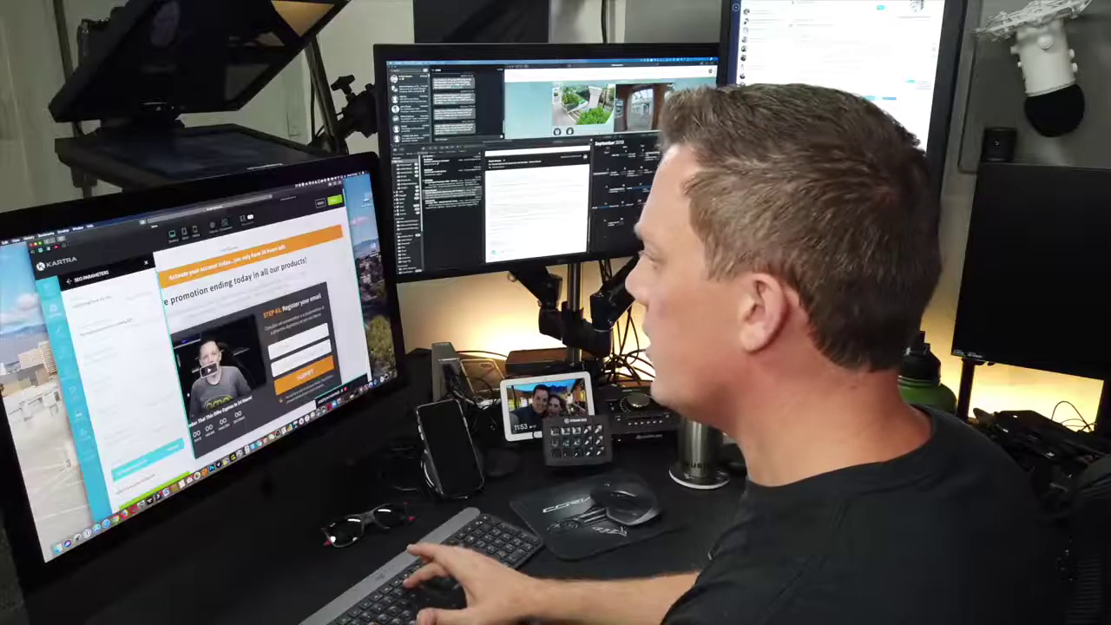
{"action": "type", "text": "00-$1000"}
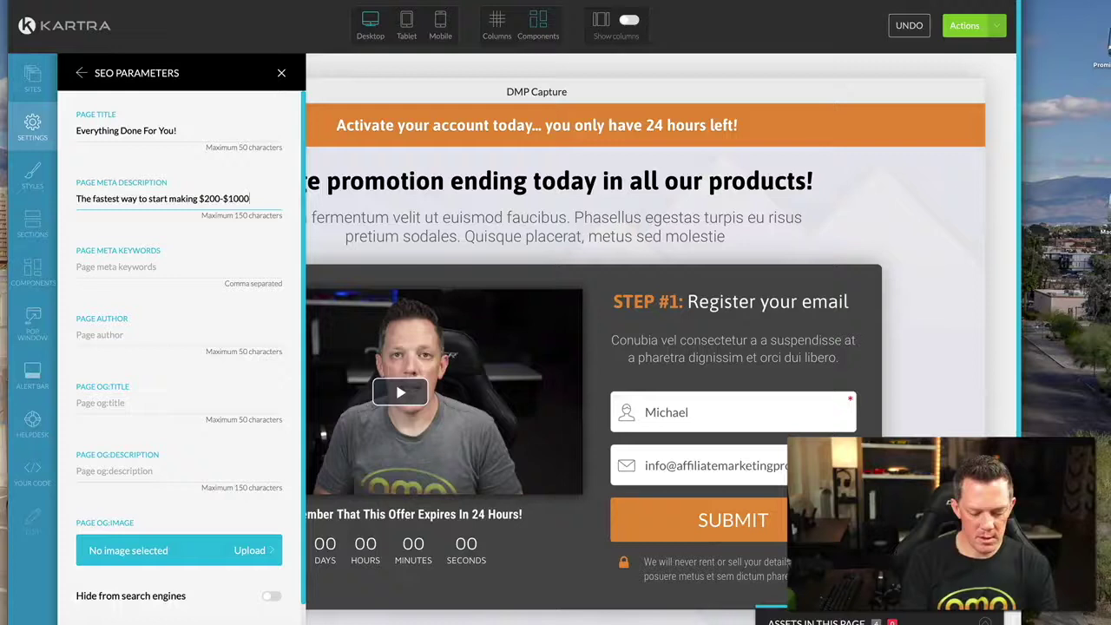
{"action": "type", "text": "per day/"}
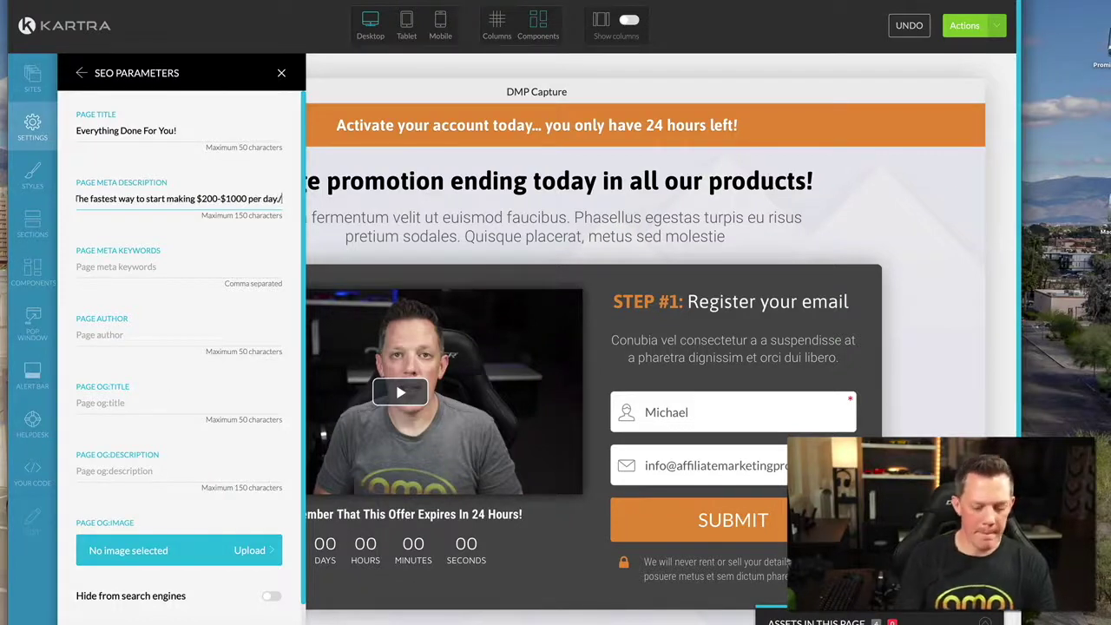
{"action": "key", "text": "BackSpace"}
{"action": "left_click", "coordinate": [148, 266]}
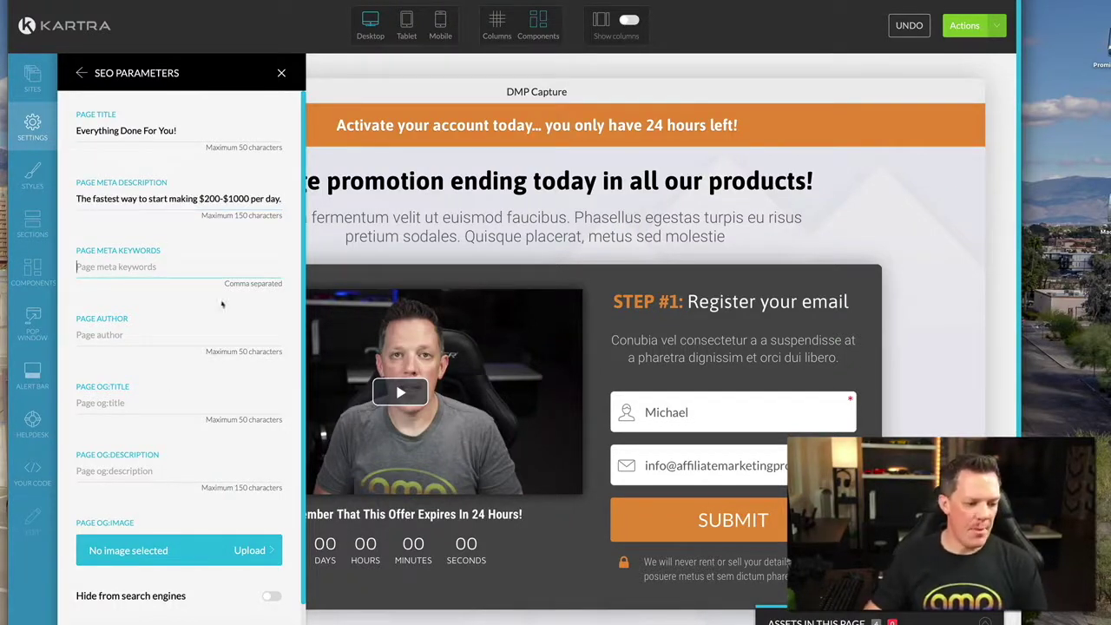
Set the page's og:image to the library thumbnail with the red LIVE badge, AMP logo and yellow arrow
{"action": "scroll", "coordinate": [170, 476], "scroll_direction": "down", "scroll_amount": 1}
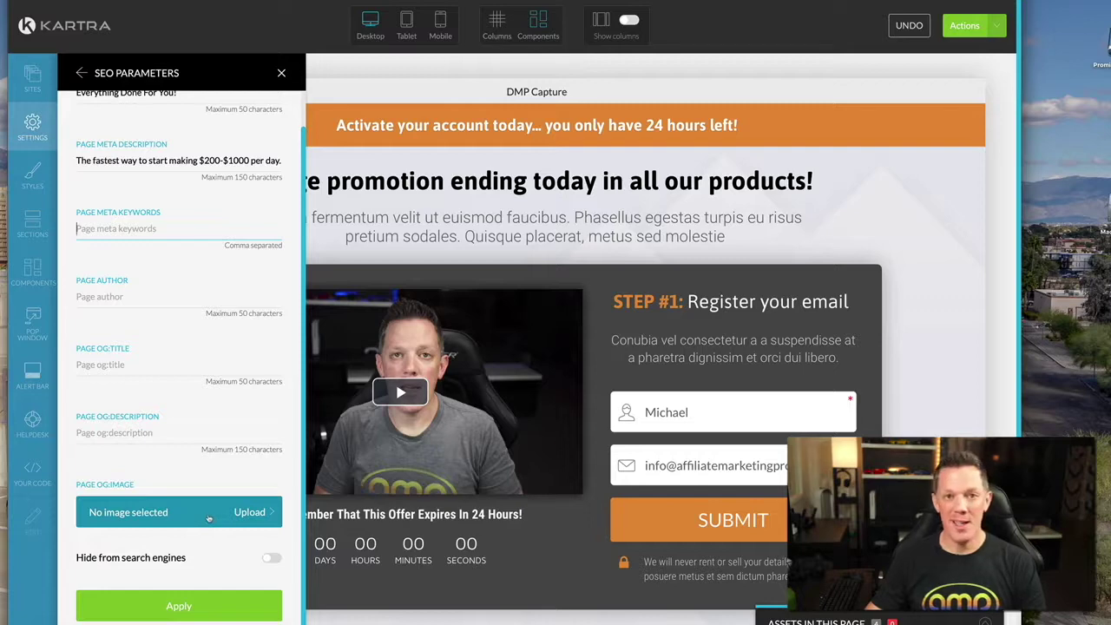
{"action": "left_click", "coordinate": [207, 519]}
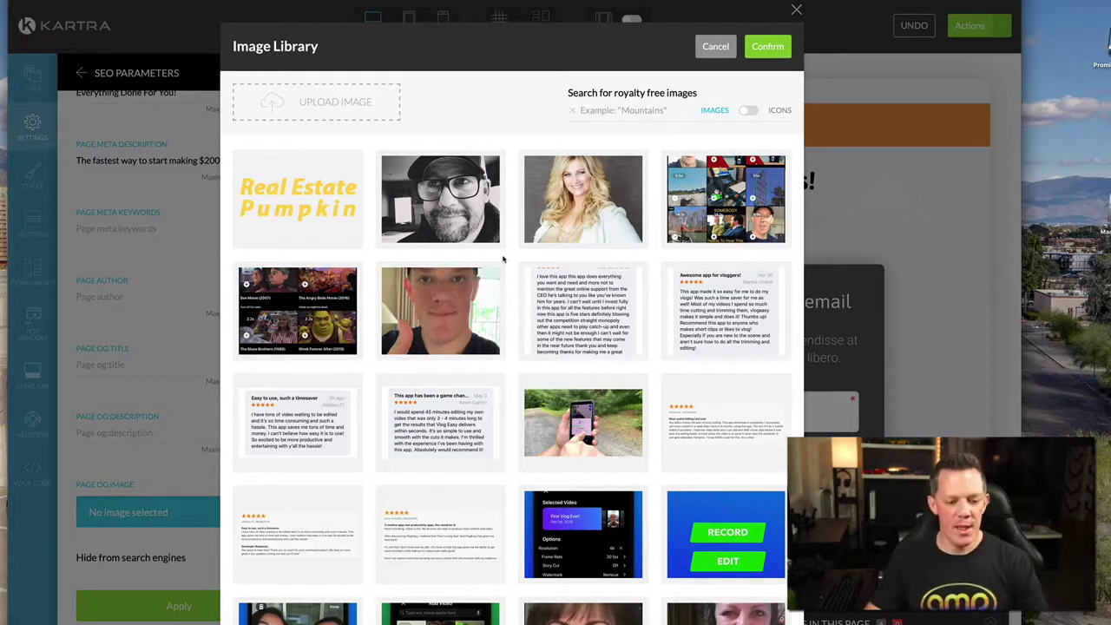
{"action": "scroll", "coordinate": [508, 263], "scroll_direction": "down", "scroll_amount": 5}
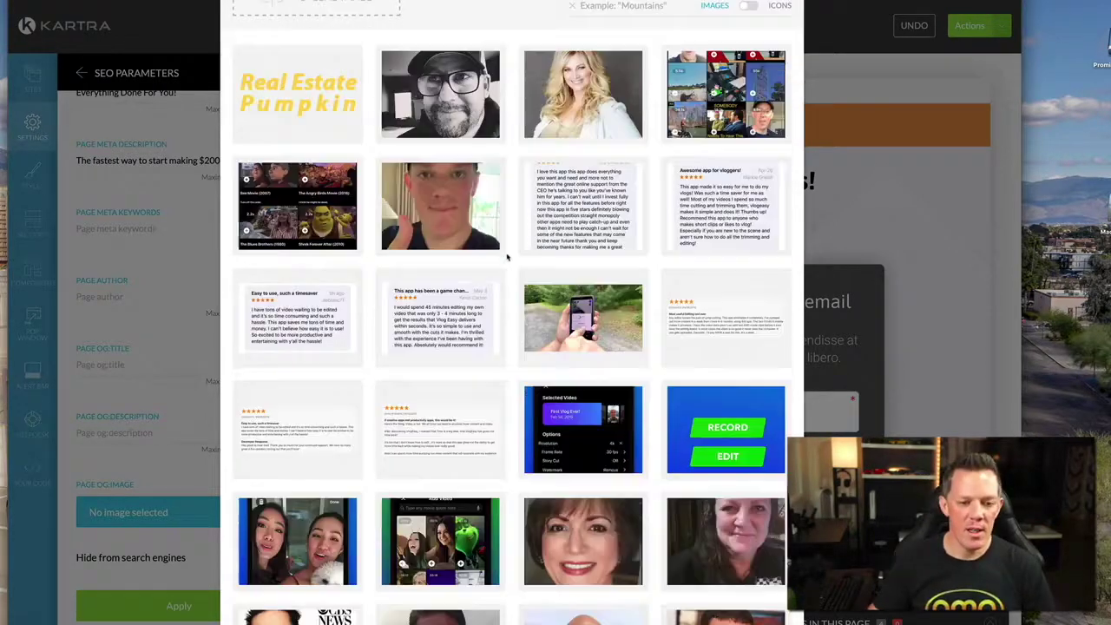
{"action": "scroll", "coordinate": [508, 252], "scroll_direction": "down", "scroll_amount": 3}
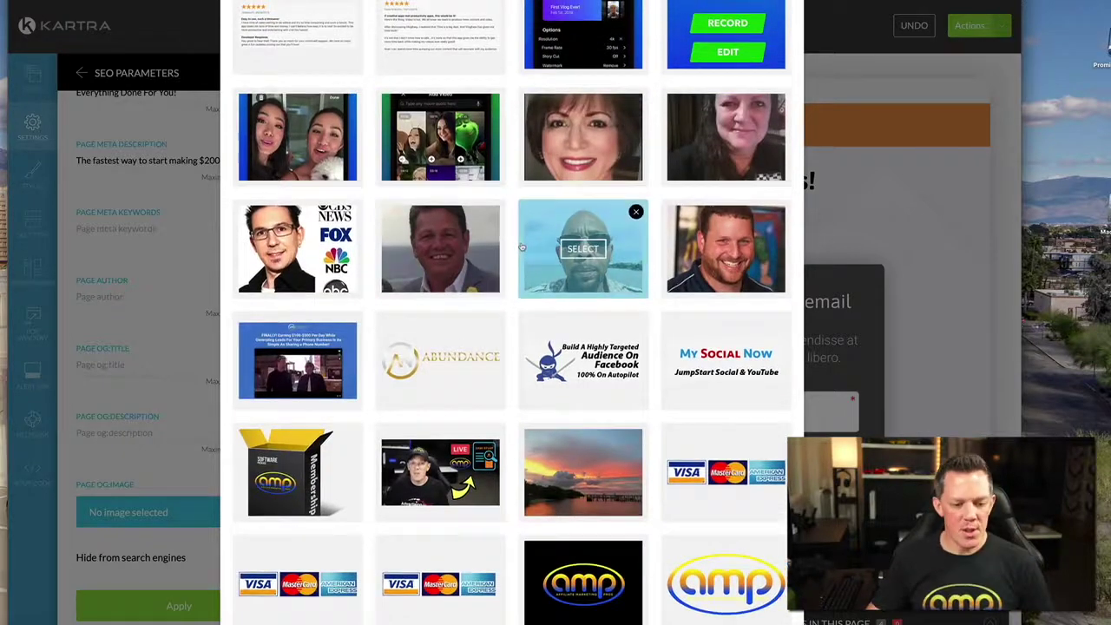
{"action": "scroll", "coordinate": [521, 248], "scroll_direction": "down", "scroll_amount": 1}
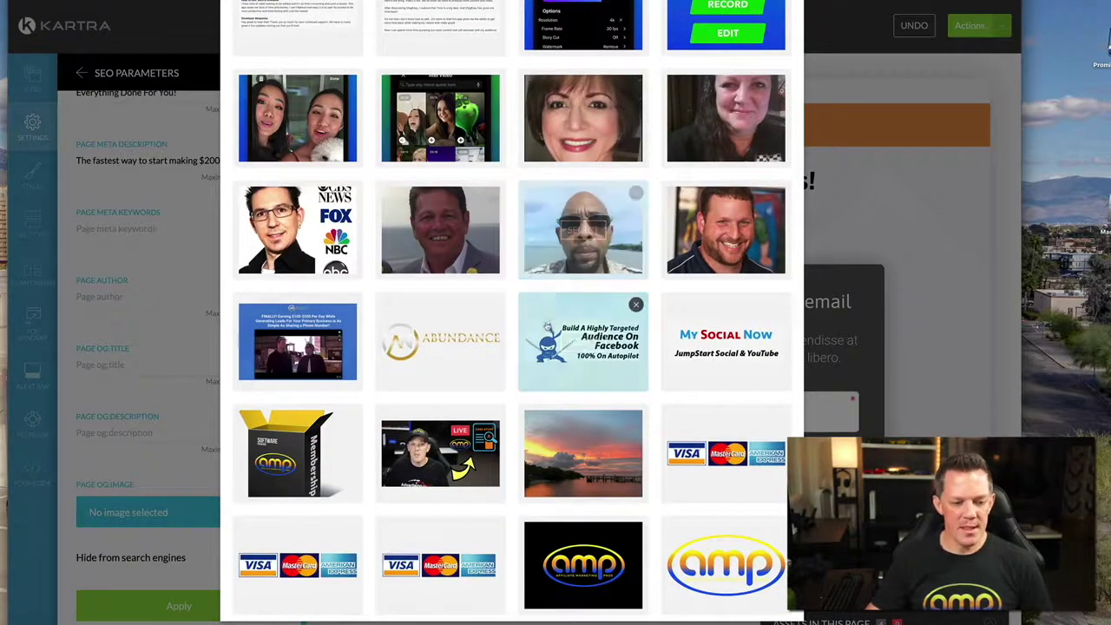
{"action": "left_click", "coordinate": [444, 456]}
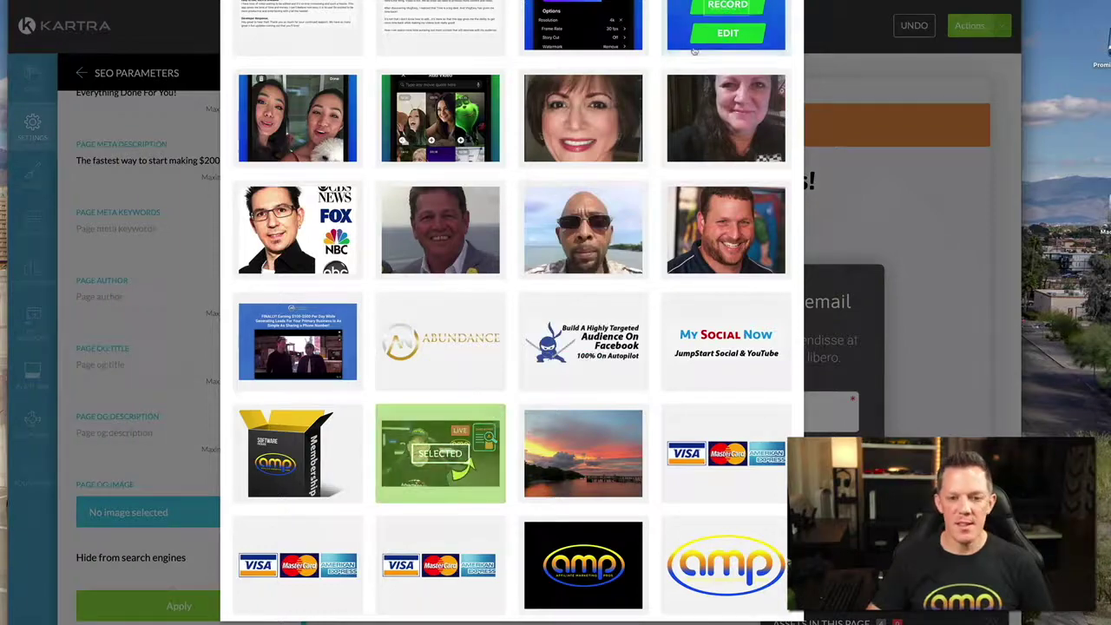
{"action": "scroll", "coordinate": [521, 304], "scroll_direction": "up", "scroll_amount": 8}
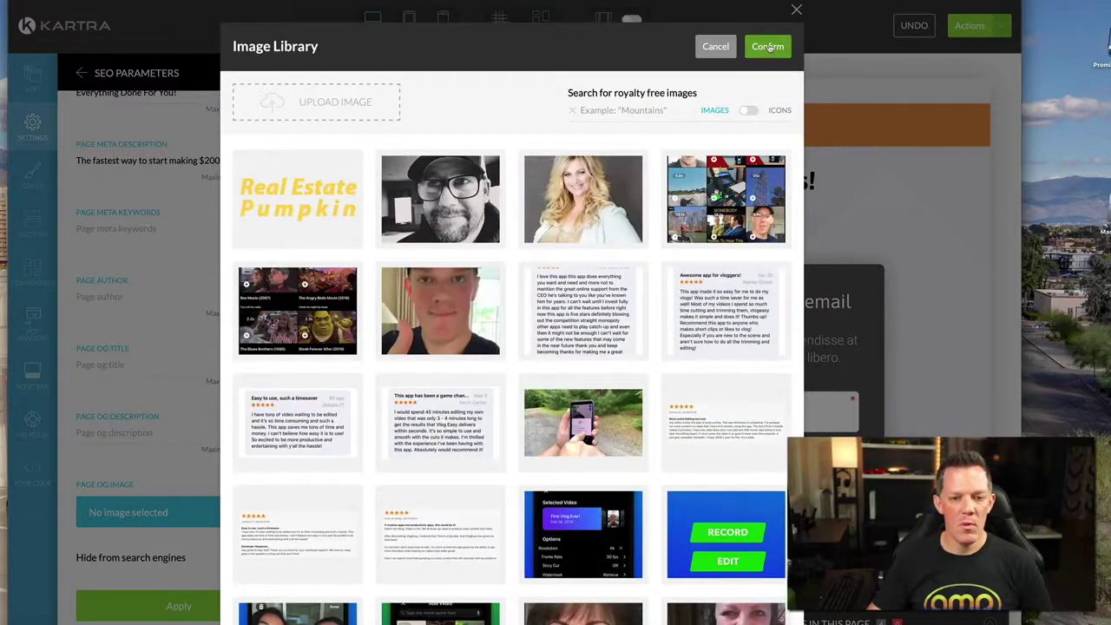
{"action": "left_click", "coordinate": [768, 47]}
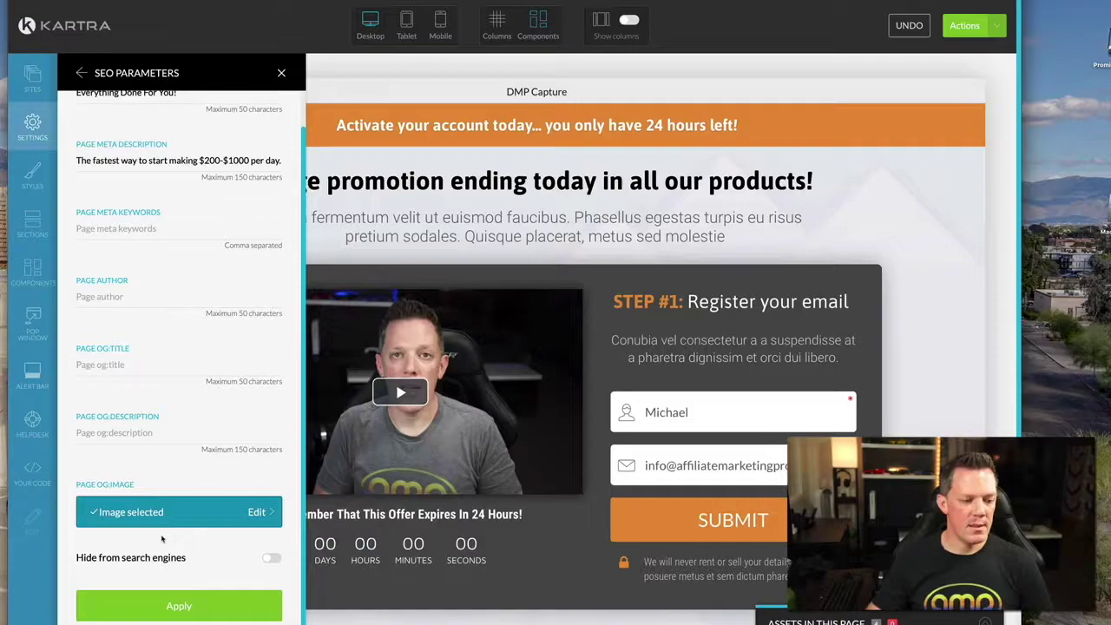
Apply the SEO parameters and save the DMP Capture page's progress
{"action": "left_click", "coordinate": [186, 607]}
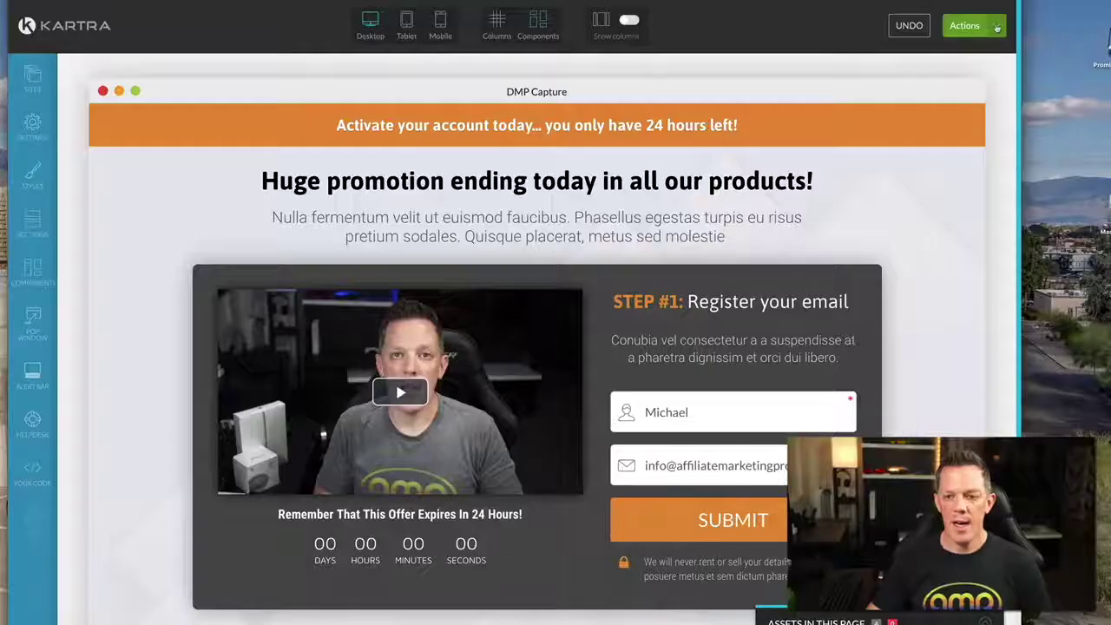
{"action": "left_click", "coordinate": [996, 26]}
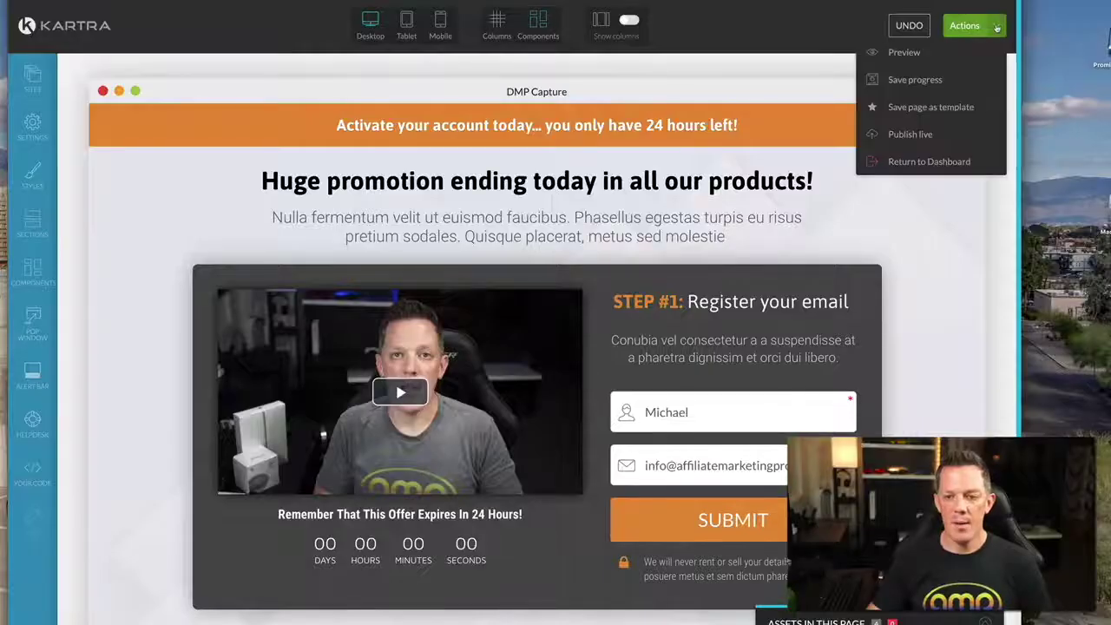
{"action": "left_click", "coordinate": [914, 80]}
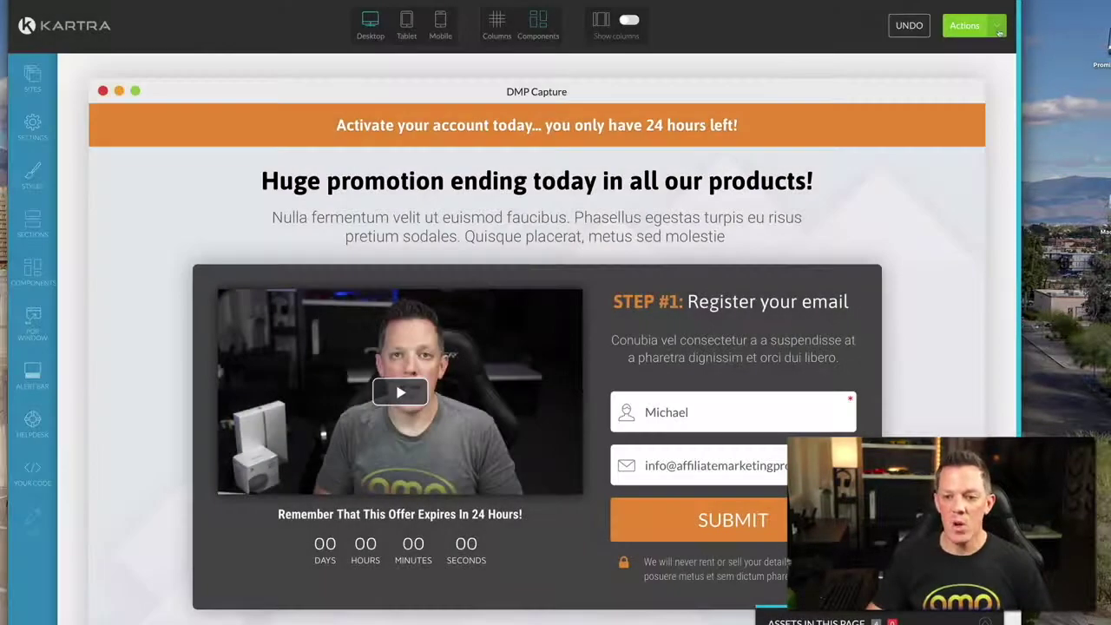
Generate and open a preview of the DMP Capture page to check its video, countdown timer and opt-in form
{"action": "left_click", "coordinate": [999, 28]}
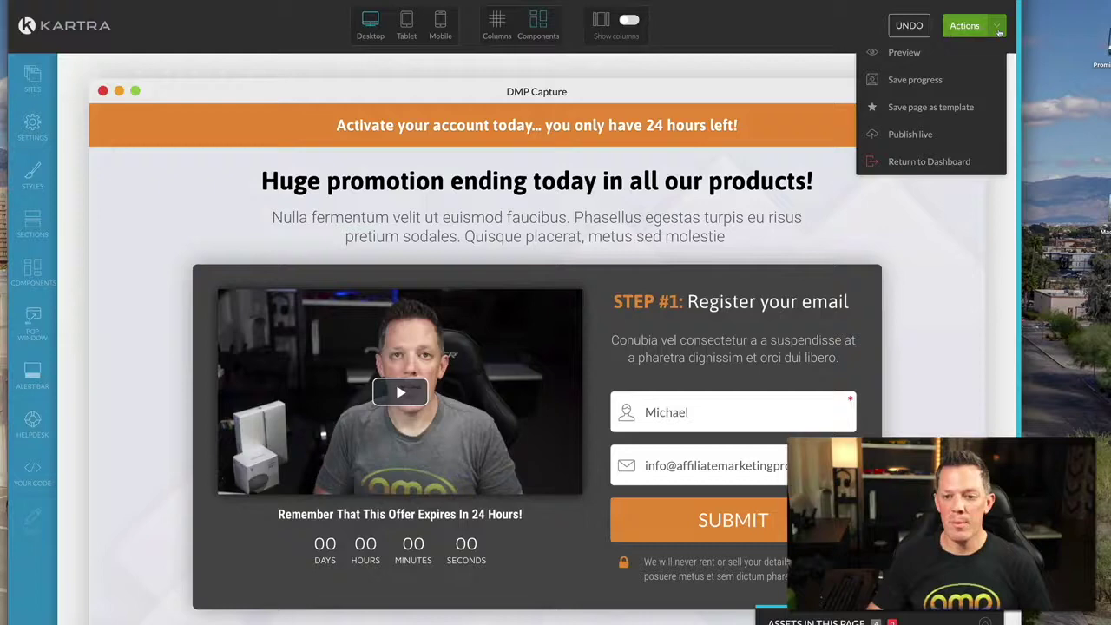
{"action": "left_click", "coordinate": [903, 55]}
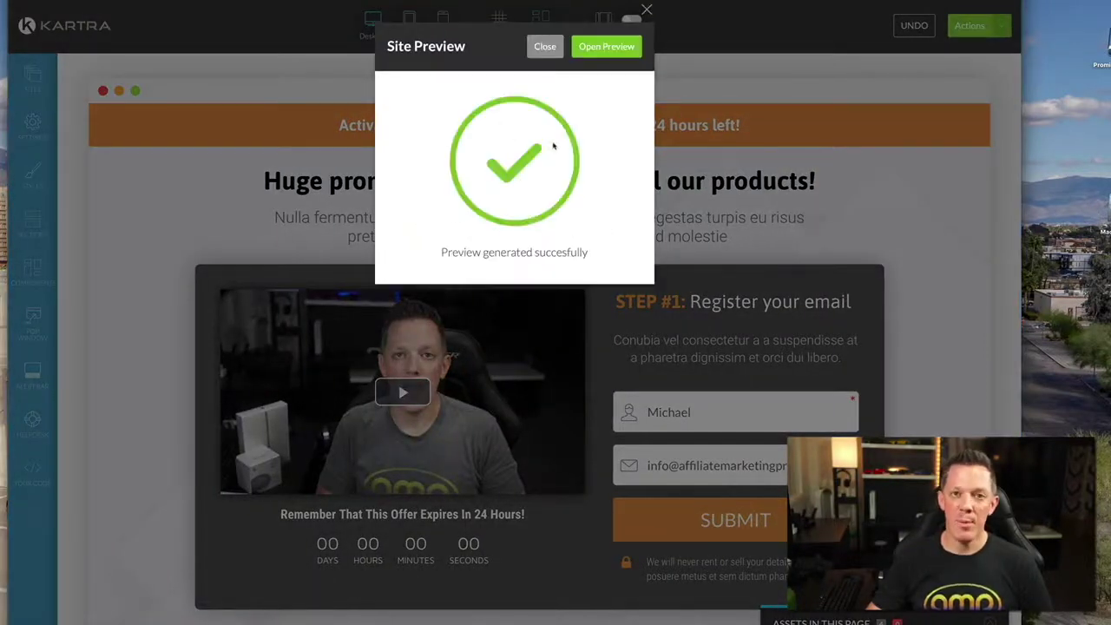
{"action": "left_click", "coordinate": [633, 52]}
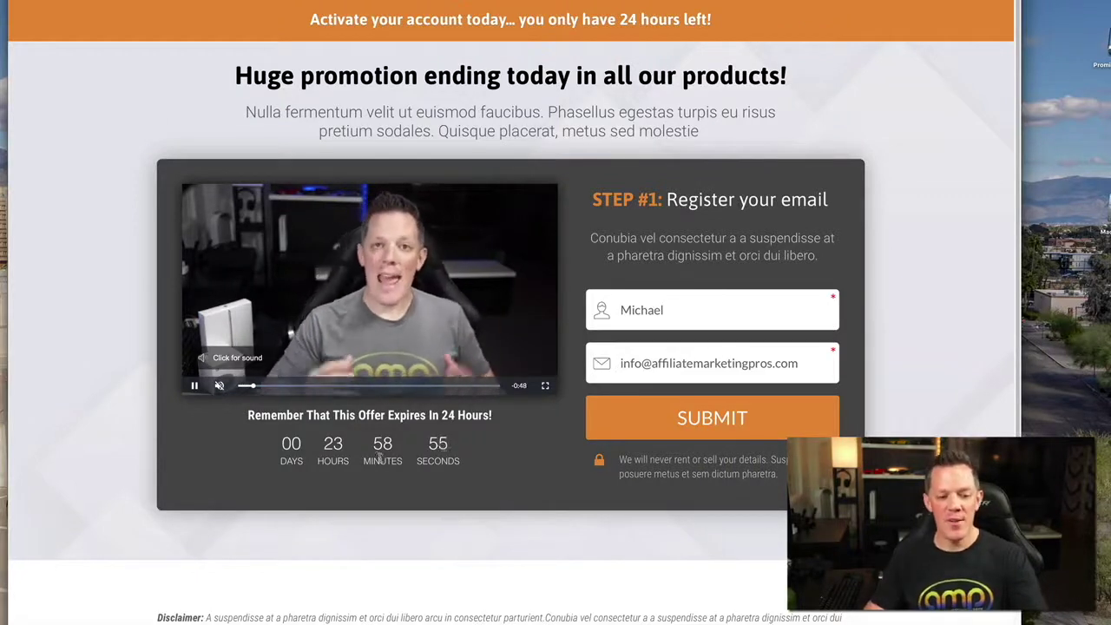
{"action": "scroll", "coordinate": [452, 457], "scroll_direction": "down", "scroll_amount": 1}
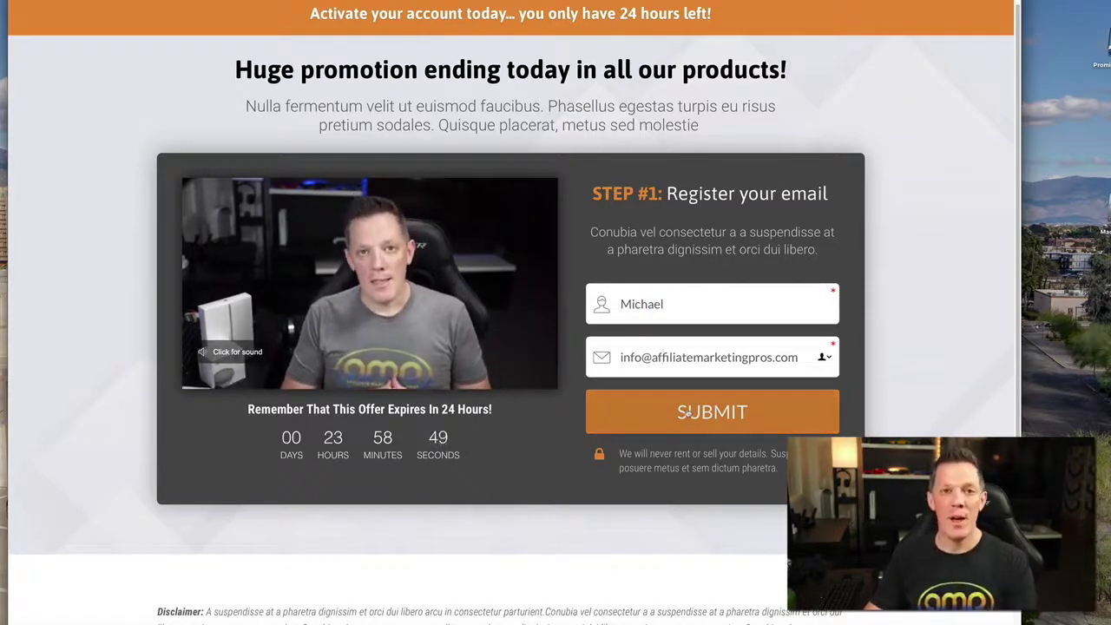
{"action": "scroll", "coordinate": [710, 241], "scroll_direction": "up", "scroll_amount": 1}
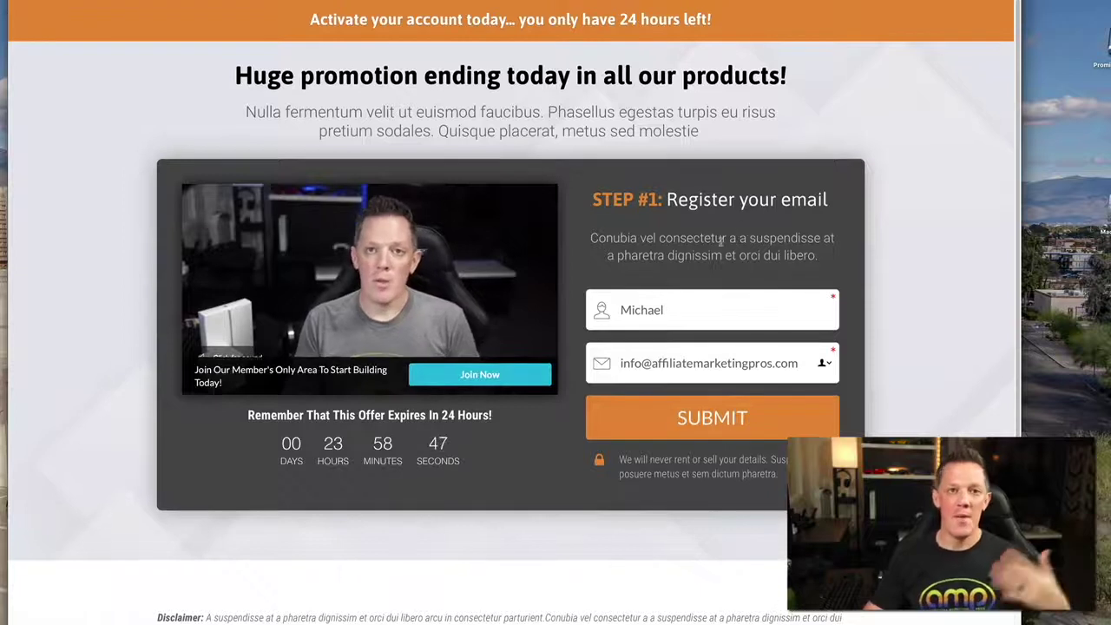
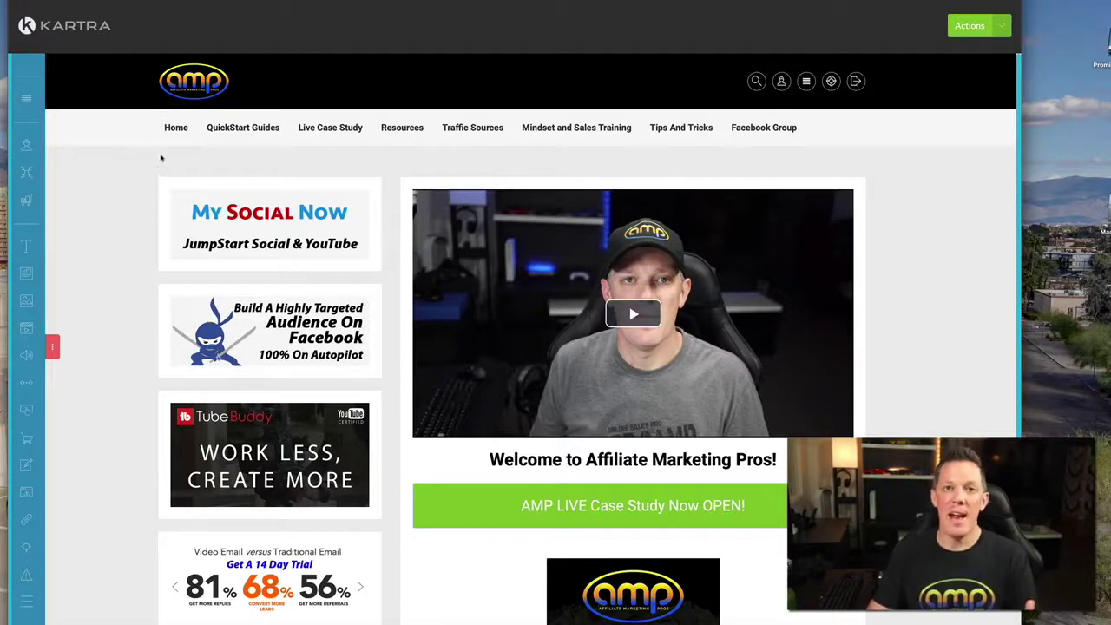
Open Replays of LIVE Sessions under Live Case Study in the membership portal and examine its videos and social post copy
{"action": "mouse_move", "coordinate": [243, 127]}
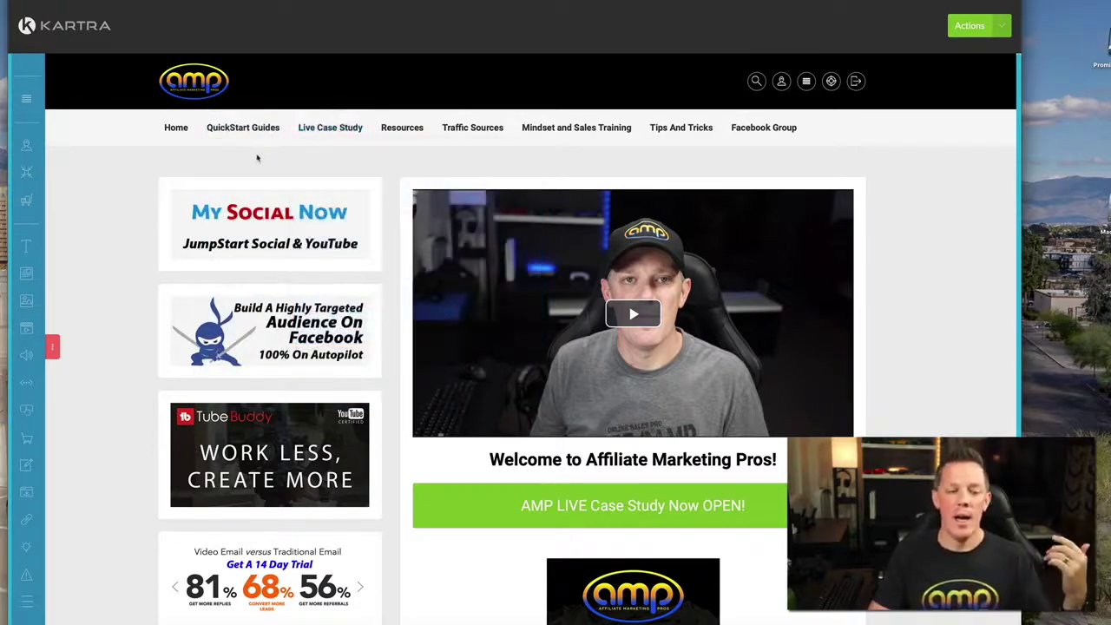
{"action": "mouse_move", "coordinate": [329, 129]}
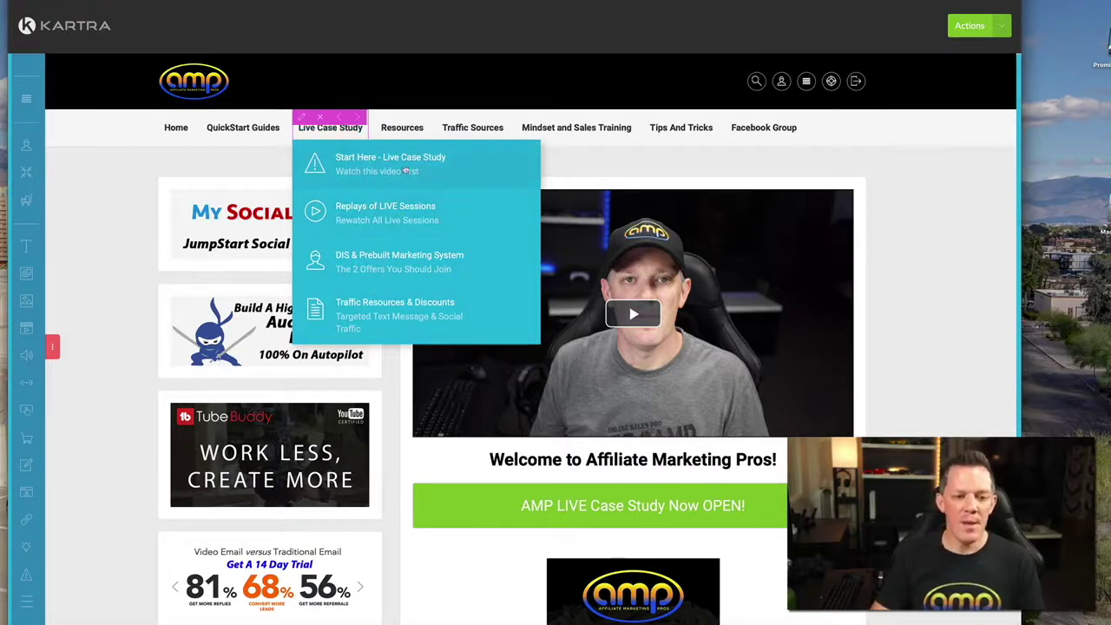
{"action": "left_click", "coordinate": [405, 217]}
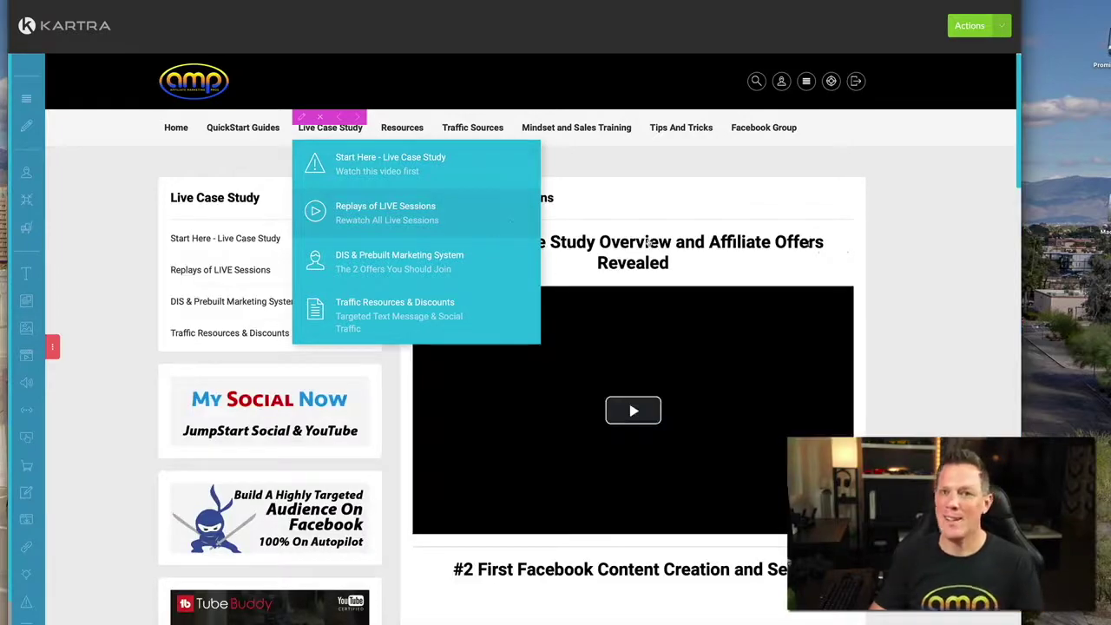
{"action": "scroll", "coordinate": [585, 296], "scroll_direction": "down", "scroll_amount": 10}
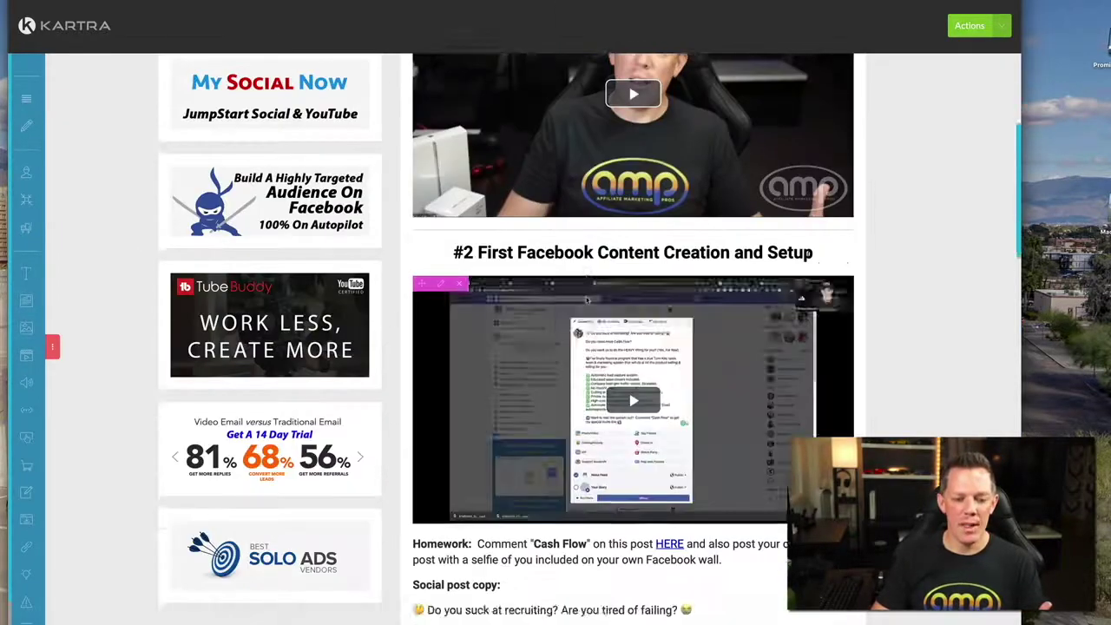
{"action": "scroll", "coordinate": [585, 296], "scroll_direction": "up", "scroll_amount": 2}
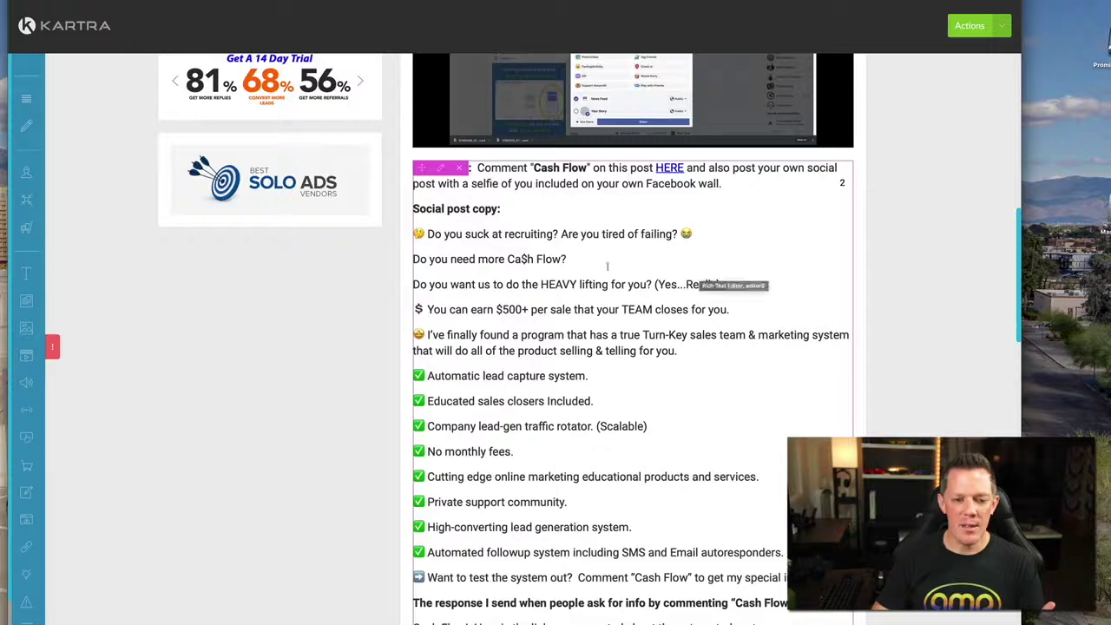
{"action": "left_click", "coordinate": [611, 397]}
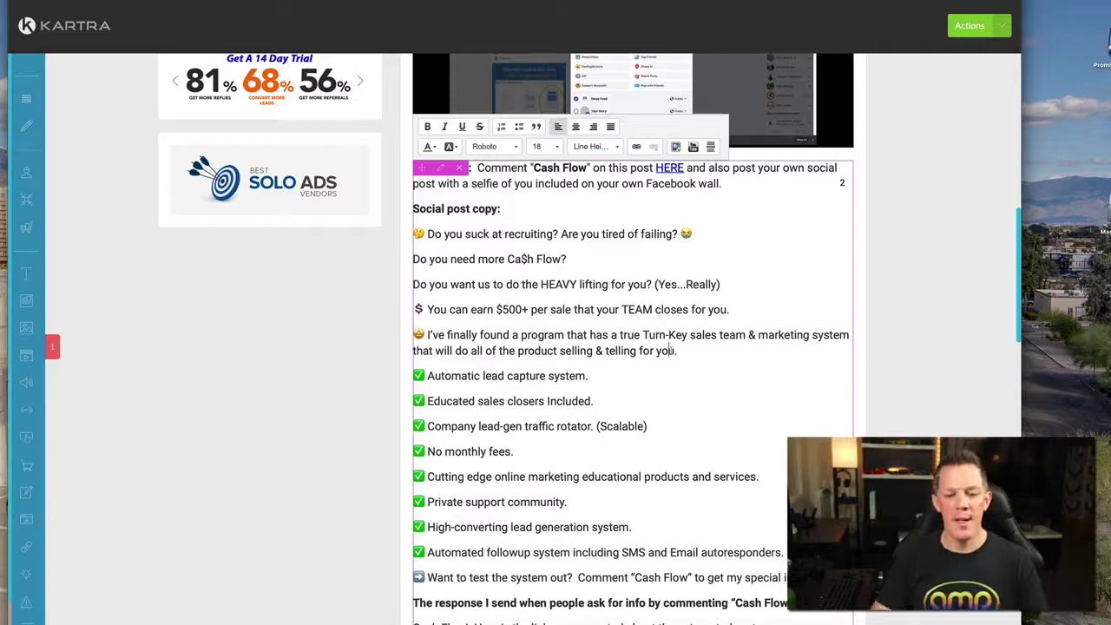
{"action": "scroll", "coordinate": [608, 373], "scroll_direction": "down", "scroll_amount": 1}
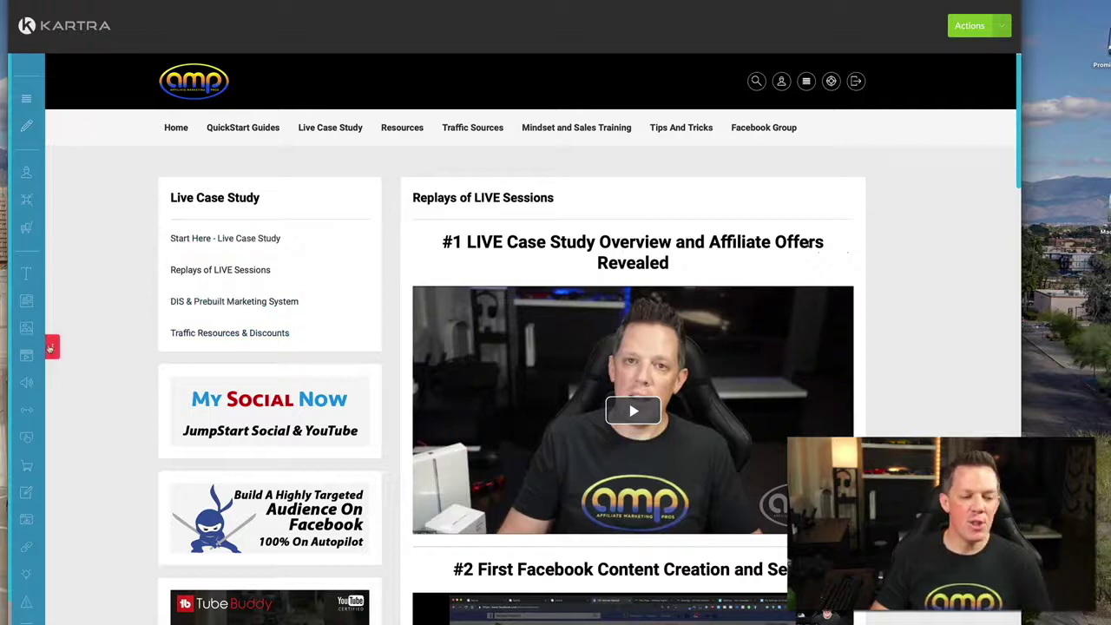
Add a new post to the Live Case Study category, named "Test Post" with the description "Start Here"
{"action": "mouse_move", "coordinate": [53, 345]}
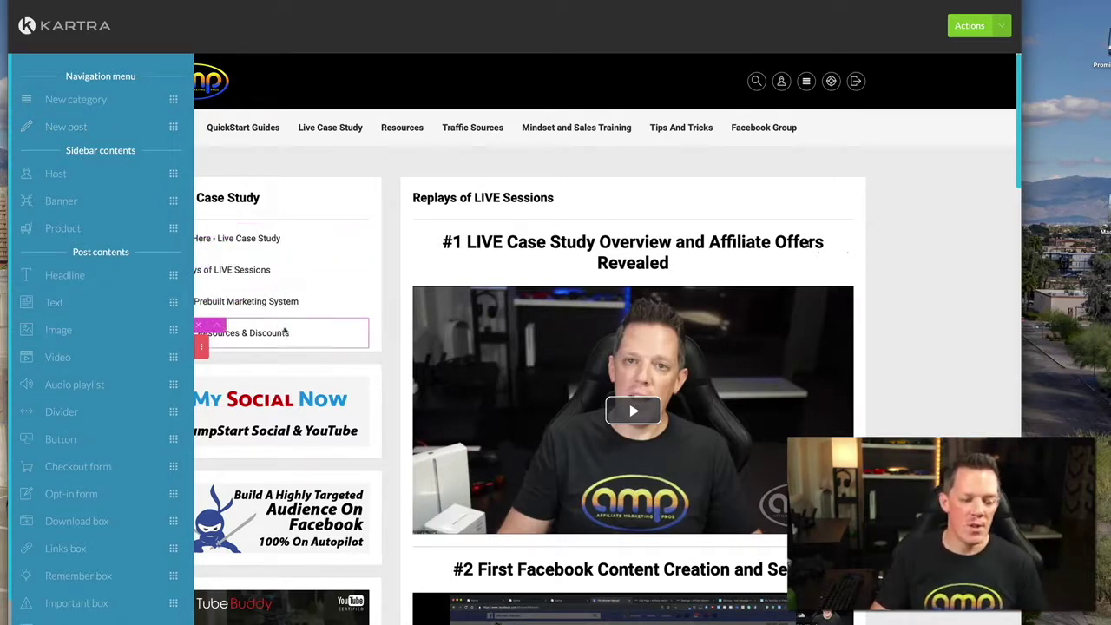
{"action": "left_click_drag", "start_coordinate": [76, 129], "coordinate": [277, 504]}
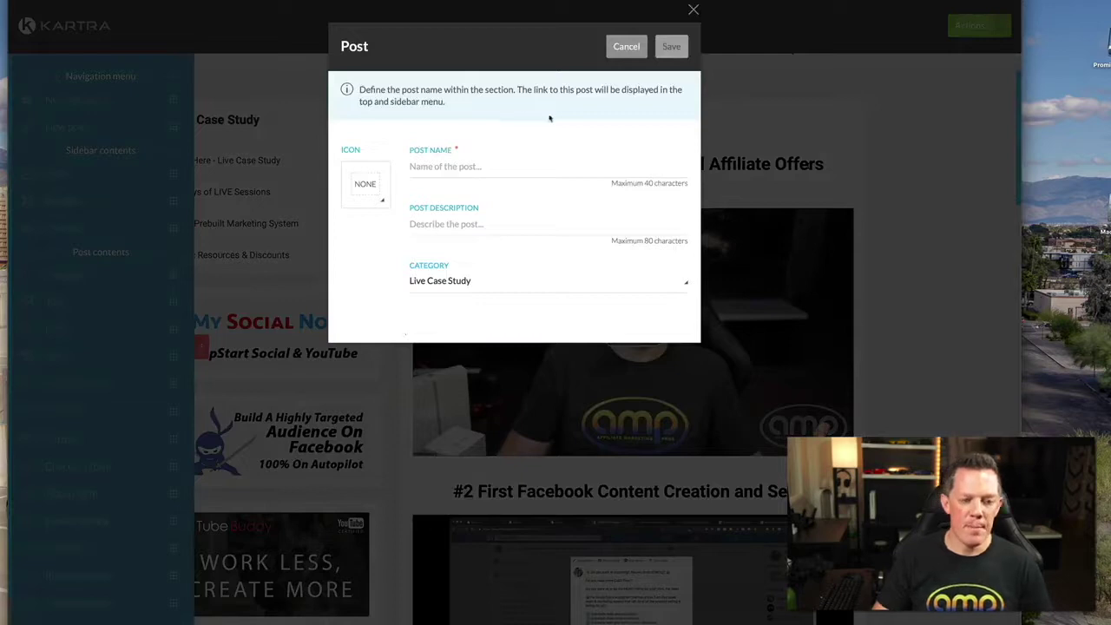
{"action": "left_click", "coordinate": [500, 168]}
{"action": "type", "text": "Test Post"}
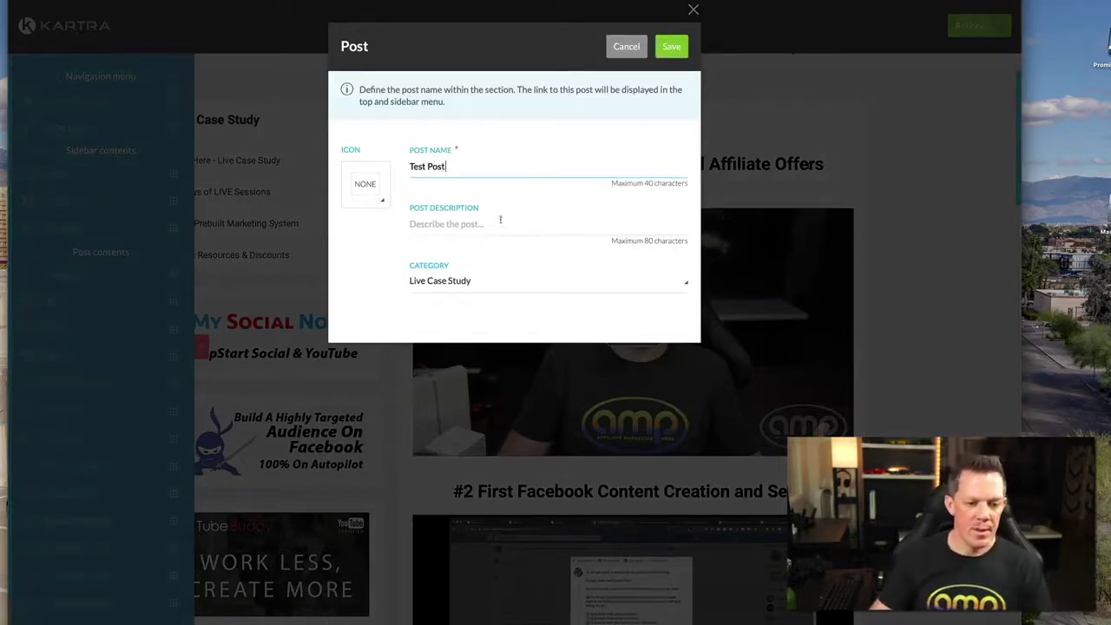
{"action": "left_click", "coordinate": [500, 220]}
{"action": "type", "text": "S"}
{"action": "key", "text": "BackSpace"}
{"action": "type", "text": "Start Here"}
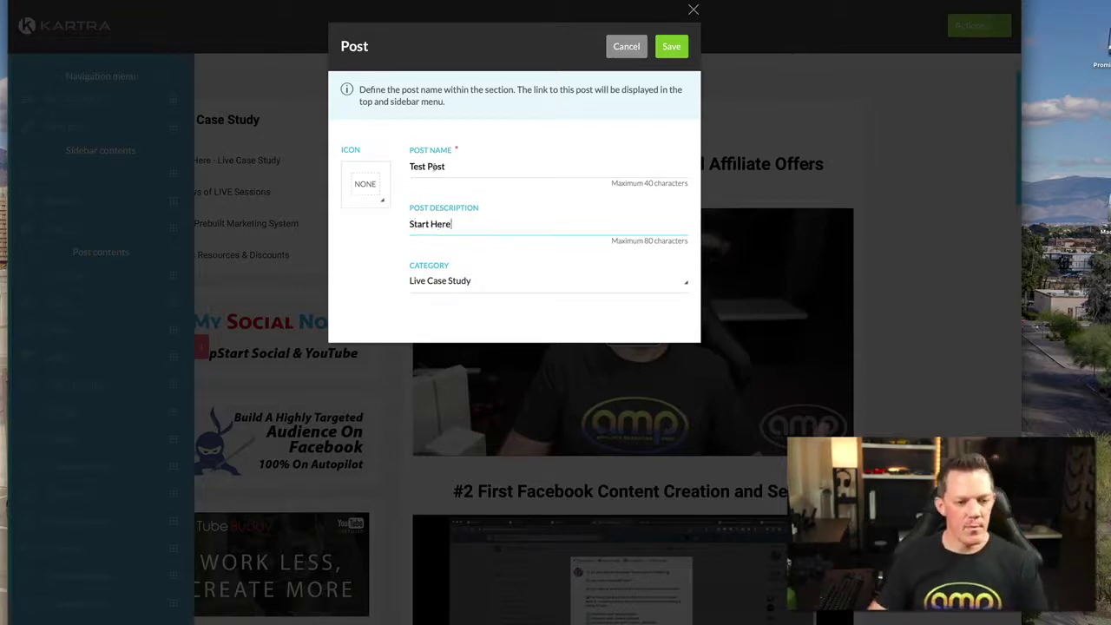
Give the new post the play icon and save it
{"action": "left_click", "coordinate": [365, 184]}
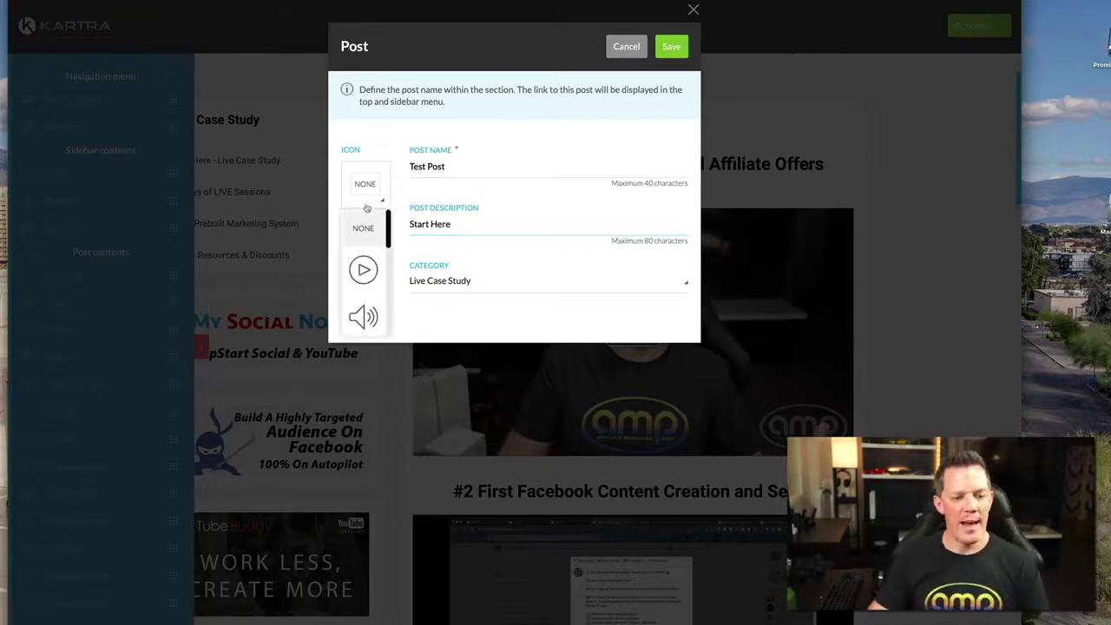
{"action": "left_click", "coordinate": [372, 266]}
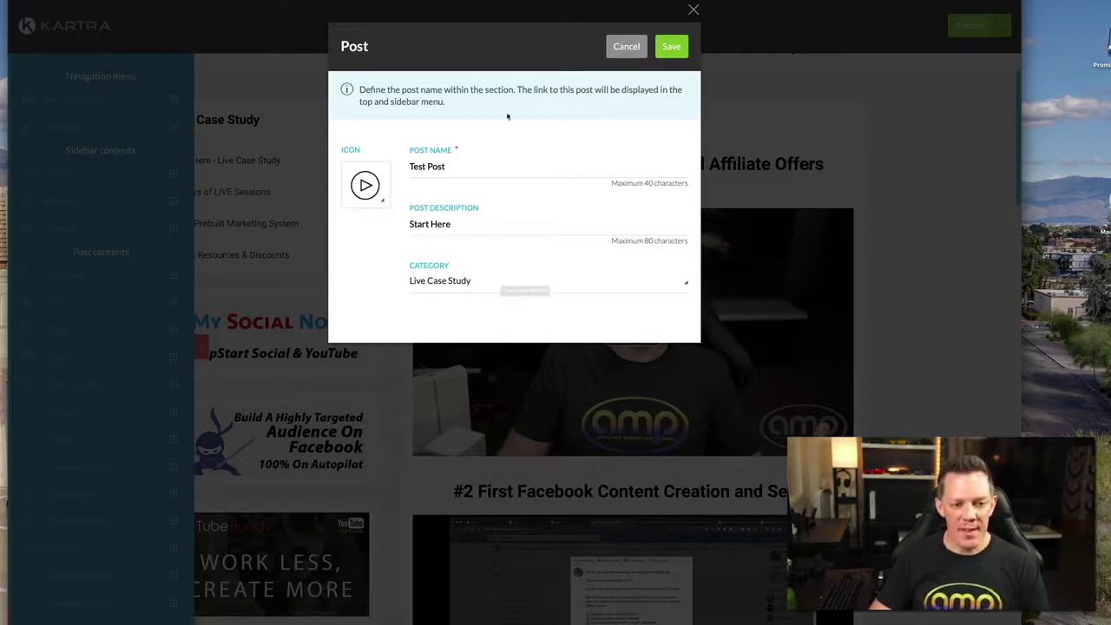
{"action": "left_click", "coordinate": [673, 49]}
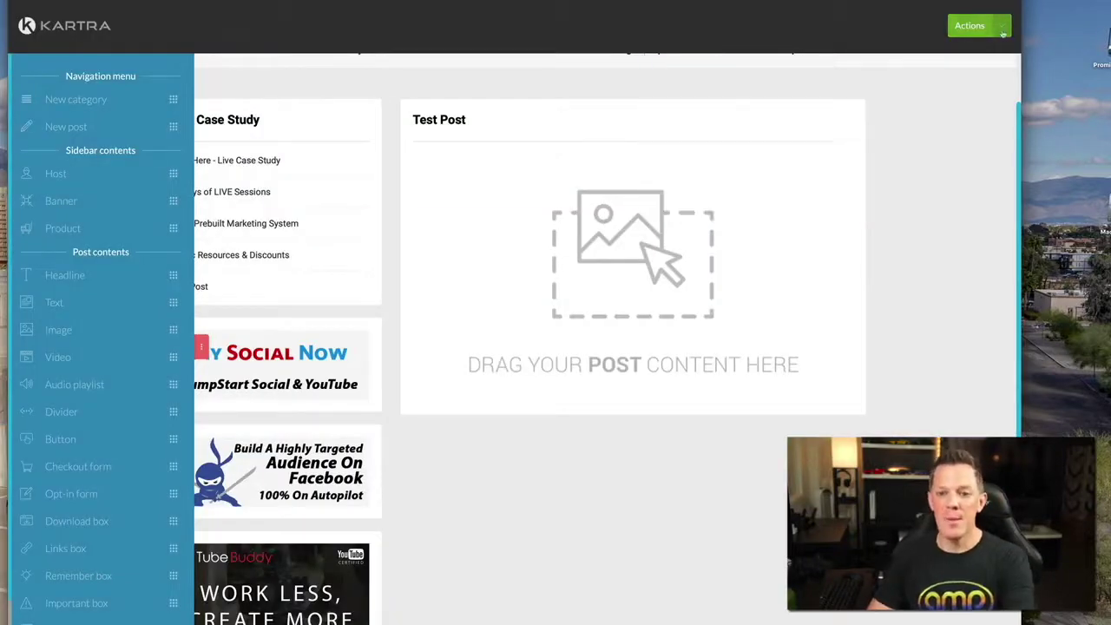
Insert a video into Test Post, using Kartra Video as the source and "No category in particular" as the category
{"action": "scroll", "coordinate": [814, 214], "scroll_direction": "up", "scroll_amount": 1}
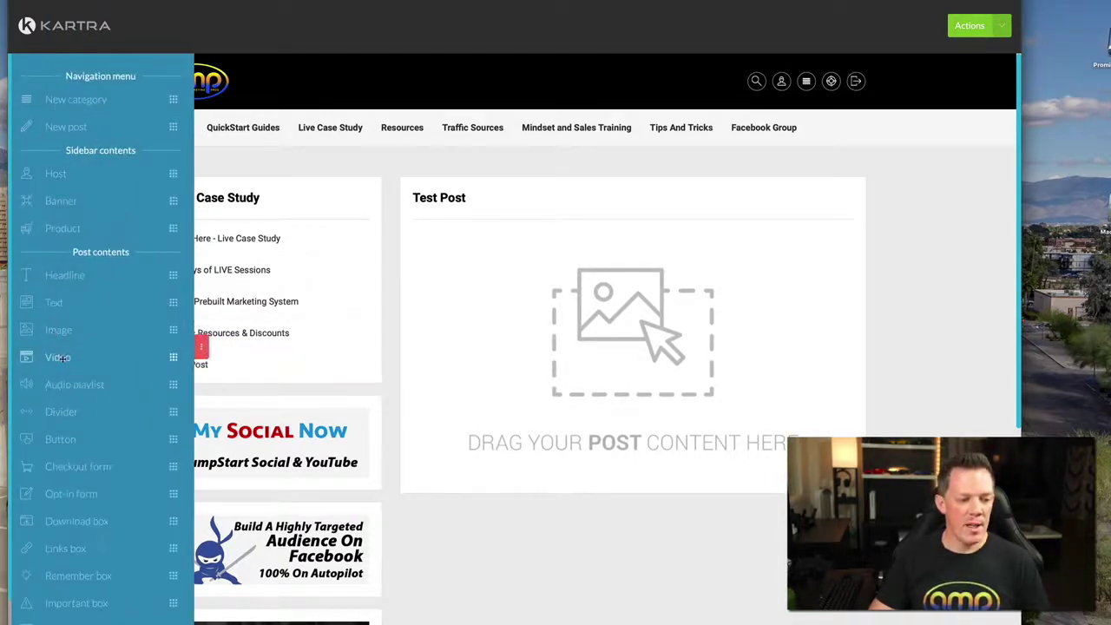
{"action": "left_click_drag", "start_coordinate": [59, 358], "coordinate": [623, 266]}
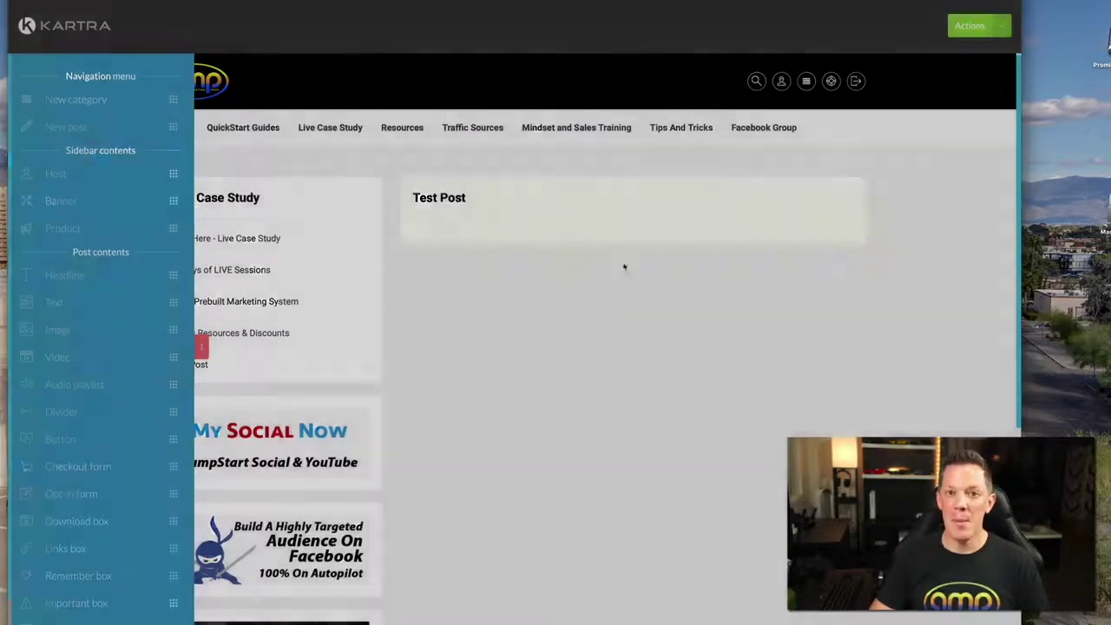
{"action": "left_click", "coordinate": [363, 137]}
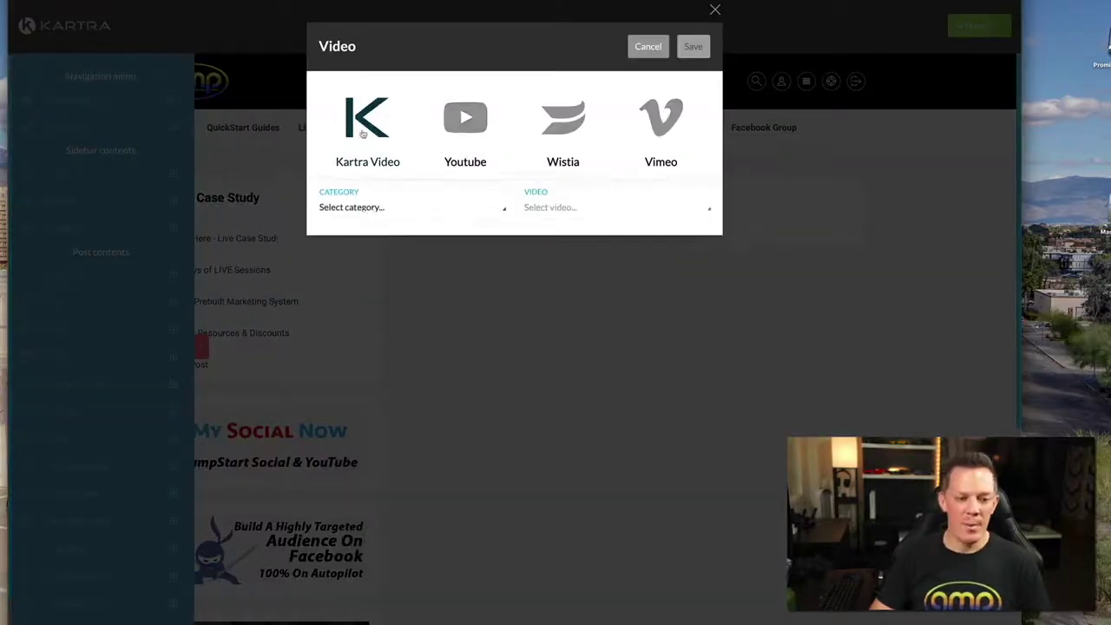
{"action": "left_click", "coordinate": [379, 227]}
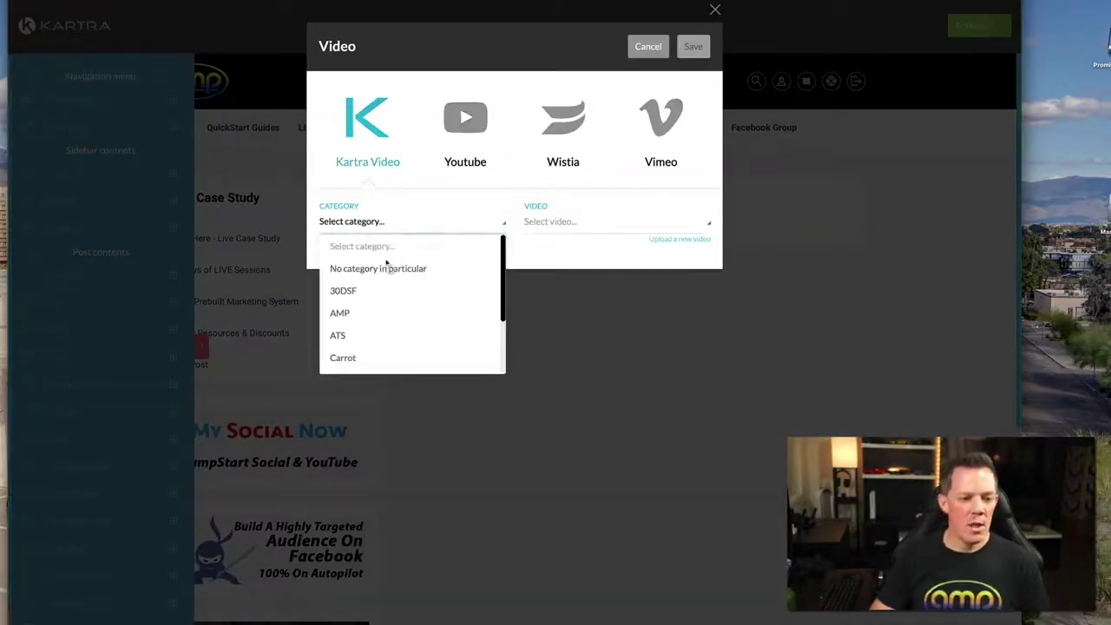
{"action": "left_click", "coordinate": [344, 316]}
{"action": "left_click", "coordinate": [360, 223]}
{"action": "left_click", "coordinate": [356, 270]}
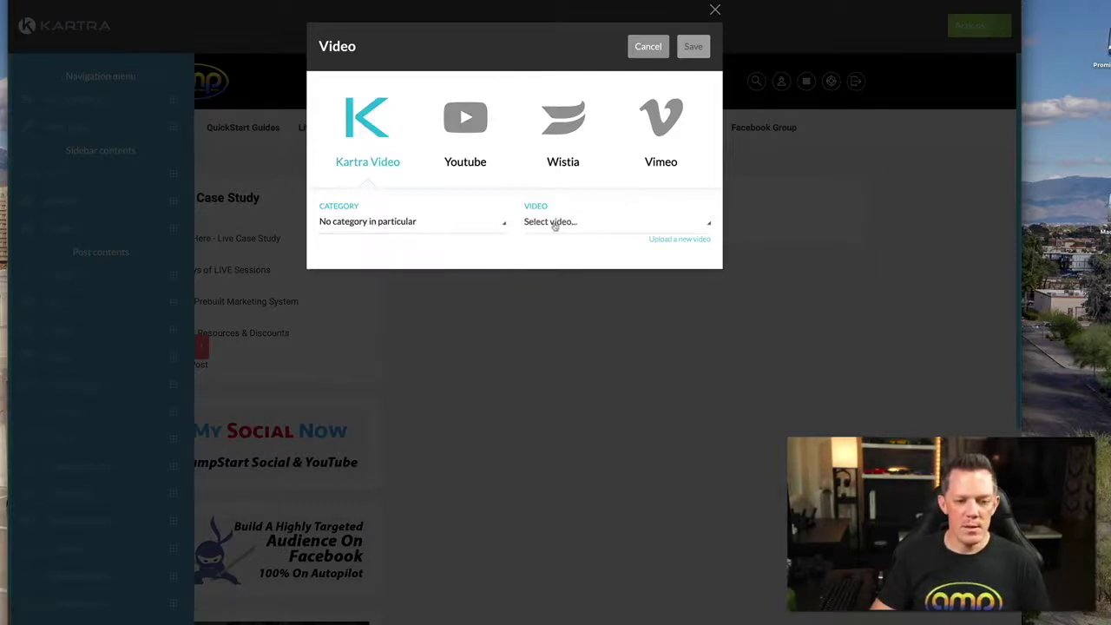
Choose the AN-quickstart guide video for the post and save the video element
{"action": "left_click", "coordinate": [572, 222]}
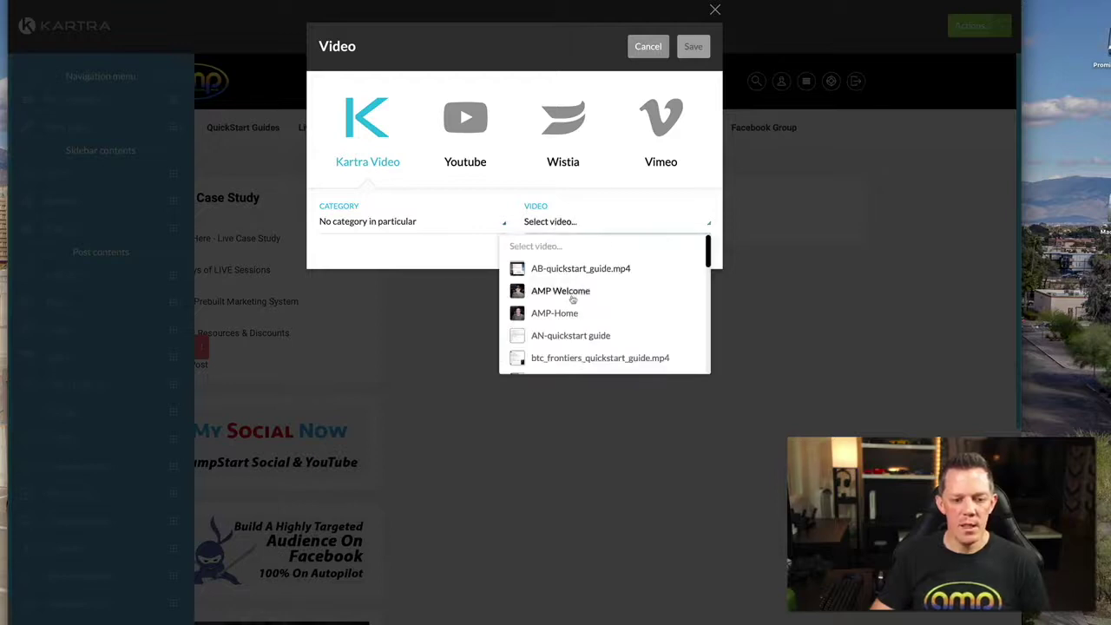
{"action": "scroll", "coordinate": [575, 298], "scroll_direction": "down", "scroll_amount": 1}
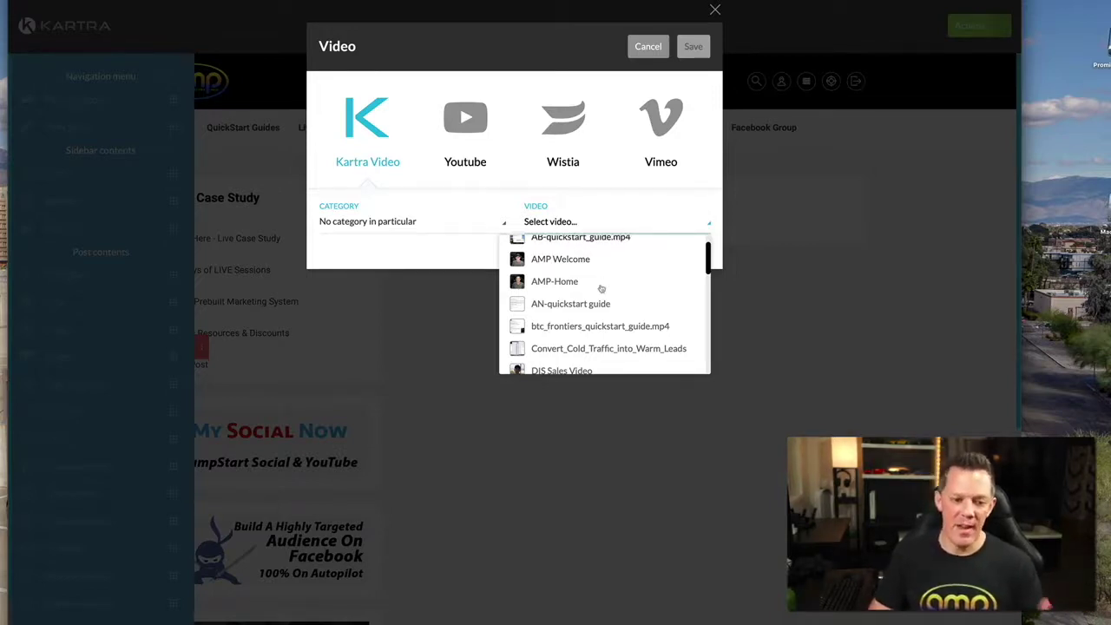
{"action": "scroll", "coordinate": [601, 289], "scroll_direction": "down", "scroll_amount": 1}
{"action": "left_click", "coordinate": [596, 286]}
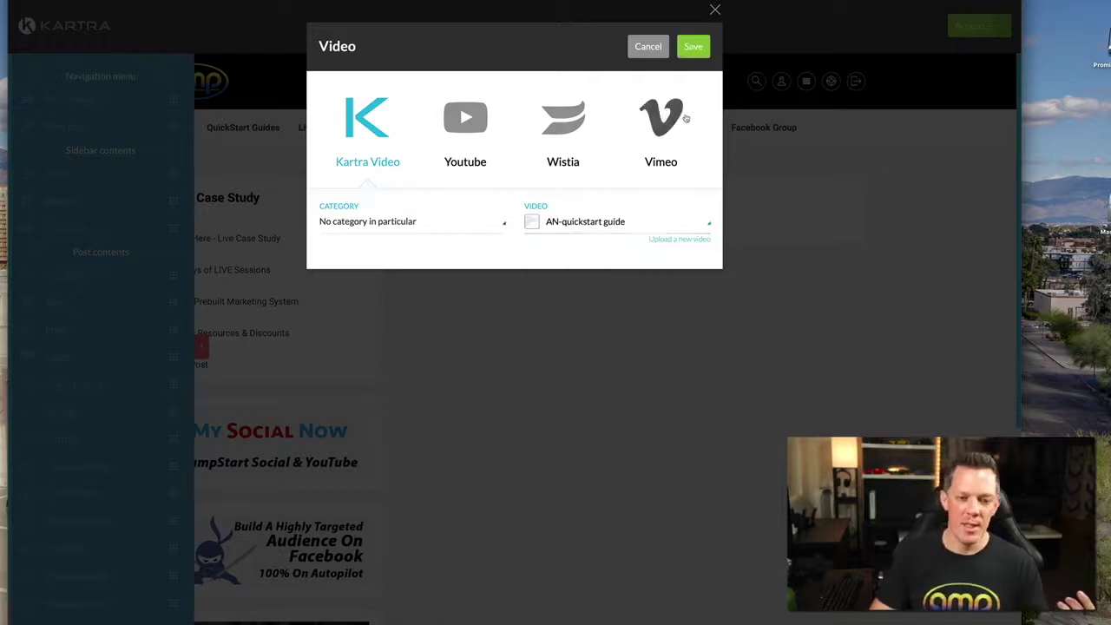
{"action": "left_click", "coordinate": [693, 46]}
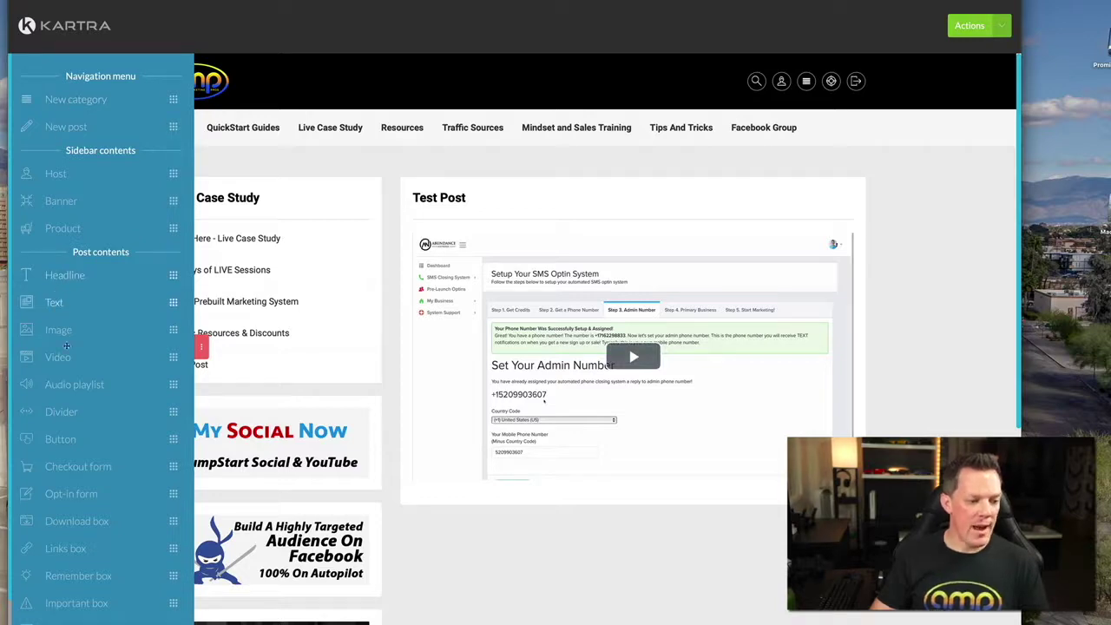
Add a divider directly below the video in Test Post
{"action": "left_click_drag", "start_coordinate": [52, 385], "coordinate": [591, 539]}
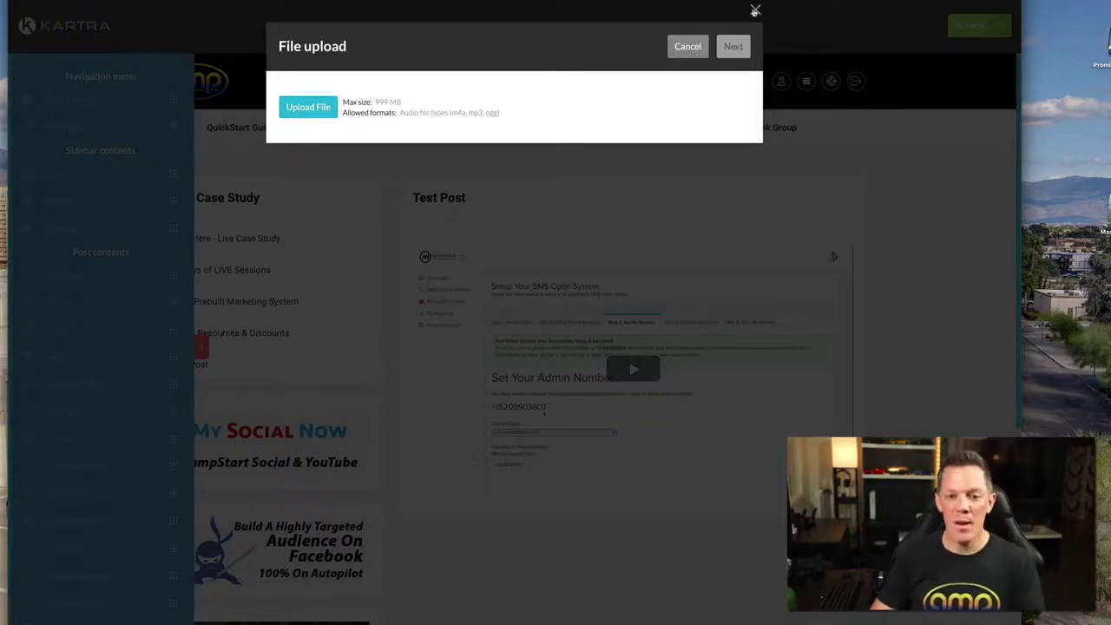
{"action": "left_click", "coordinate": [688, 49]}
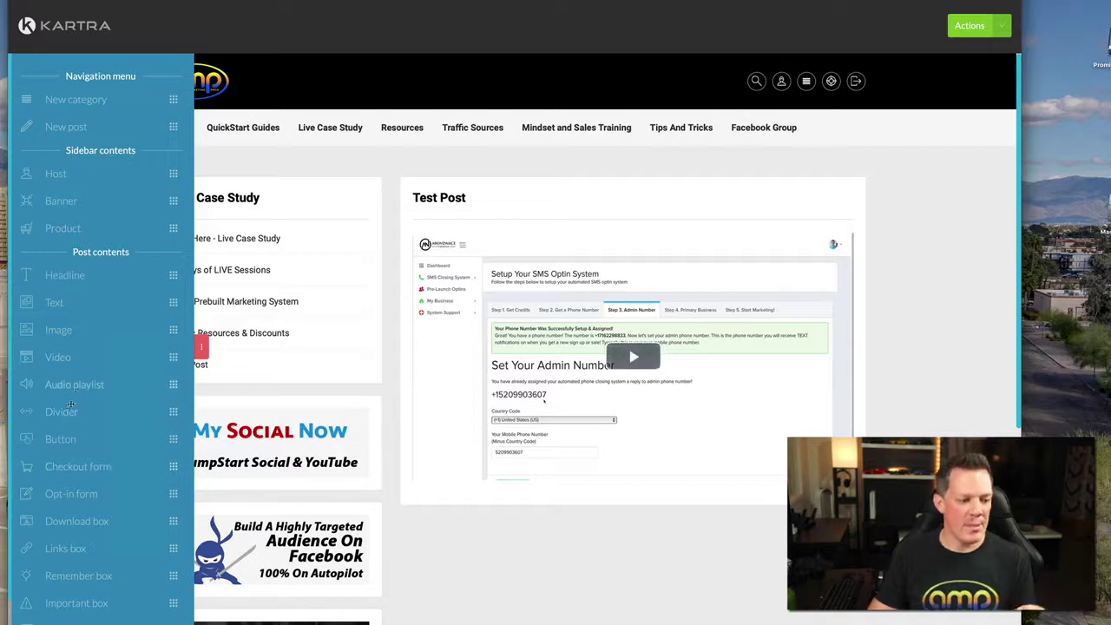
{"action": "left_click_drag", "start_coordinate": [71, 405], "coordinate": [612, 547]}
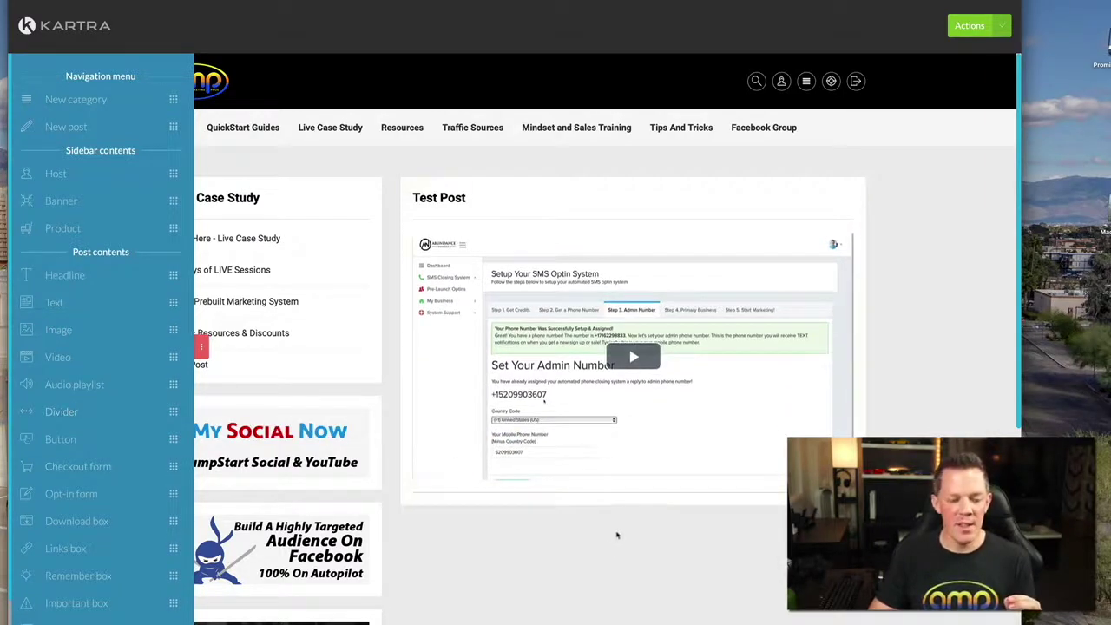
{"action": "scroll", "coordinate": [616, 536], "scroll_direction": "down", "scroll_amount": 2}
{"action": "left_click_drag", "start_coordinate": [76, 521], "coordinate": [587, 477]}
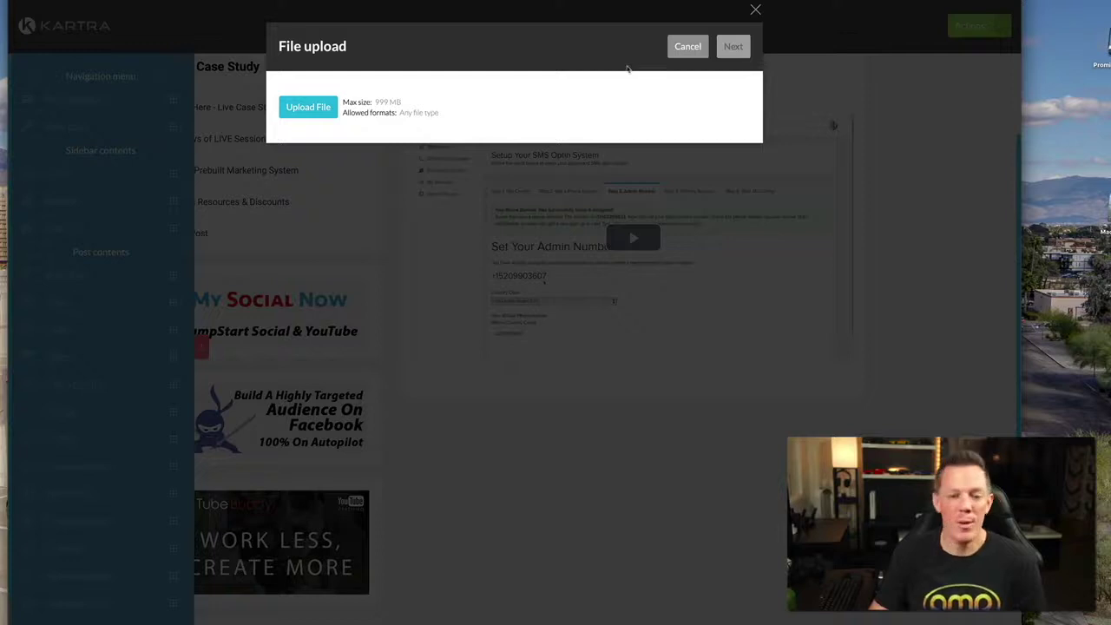
{"action": "left_click", "coordinate": [687, 46]}
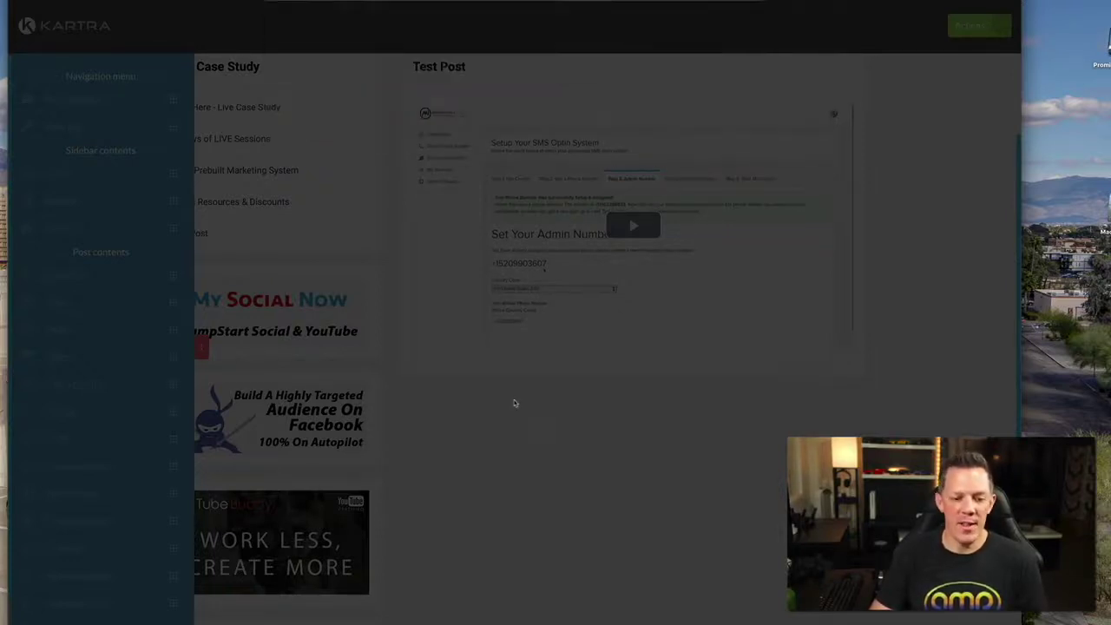
Add an Important box beneath the divider in Test Post
{"action": "scroll", "coordinate": [77, 427], "scroll_direction": "down", "scroll_amount": 1}
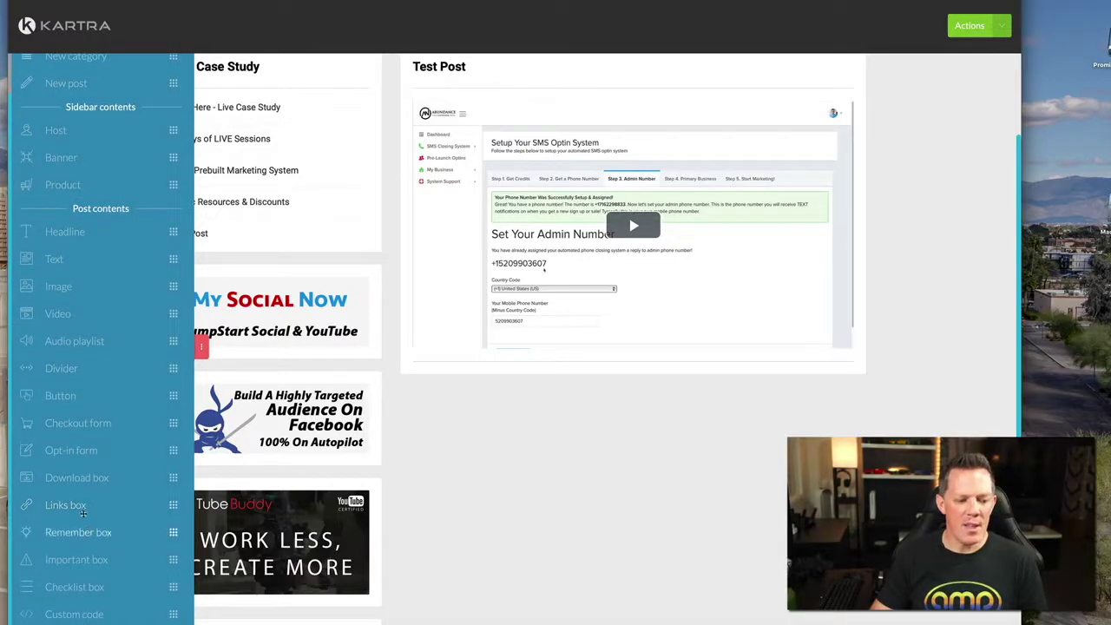
{"action": "left_click_drag", "start_coordinate": [78, 560], "coordinate": [597, 477]}
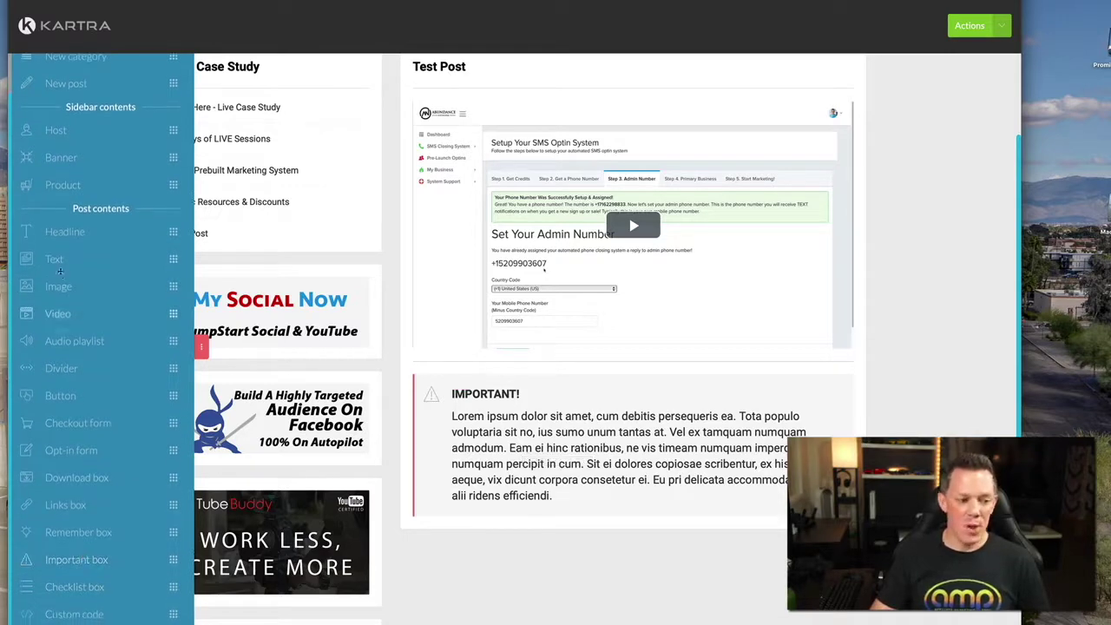
Insert a text block between the video and the divider and format its whole placeholder paragraph as bold and italic
{"action": "left_click_drag", "start_coordinate": [55, 259], "coordinate": [579, 429]}
{"action": "double_click", "coordinate": [679, 417]}
{"action": "triple_click", "coordinate": [676, 417]}
{"action": "left_click", "coordinate": [428, 329]}
{"action": "left_click", "coordinate": [446, 328]}
{"action": "left_click", "coordinate": [619, 399]}
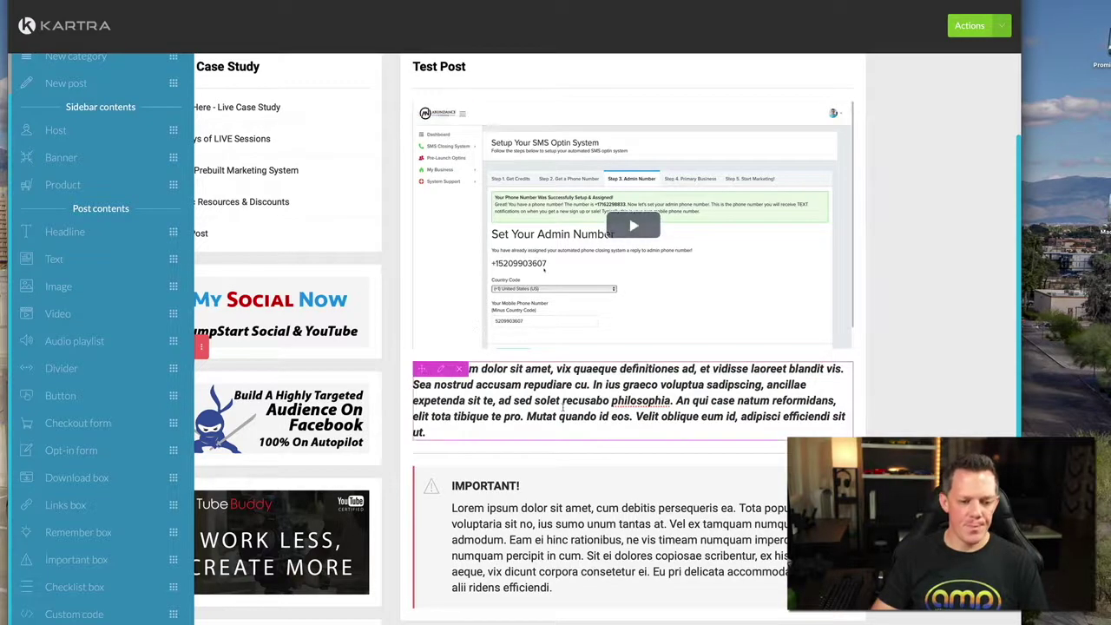
Move the bold italic text block below the Important box
{"action": "scroll", "coordinate": [562, 410], "scroll_direction": "down", "scroll_amount": 3}
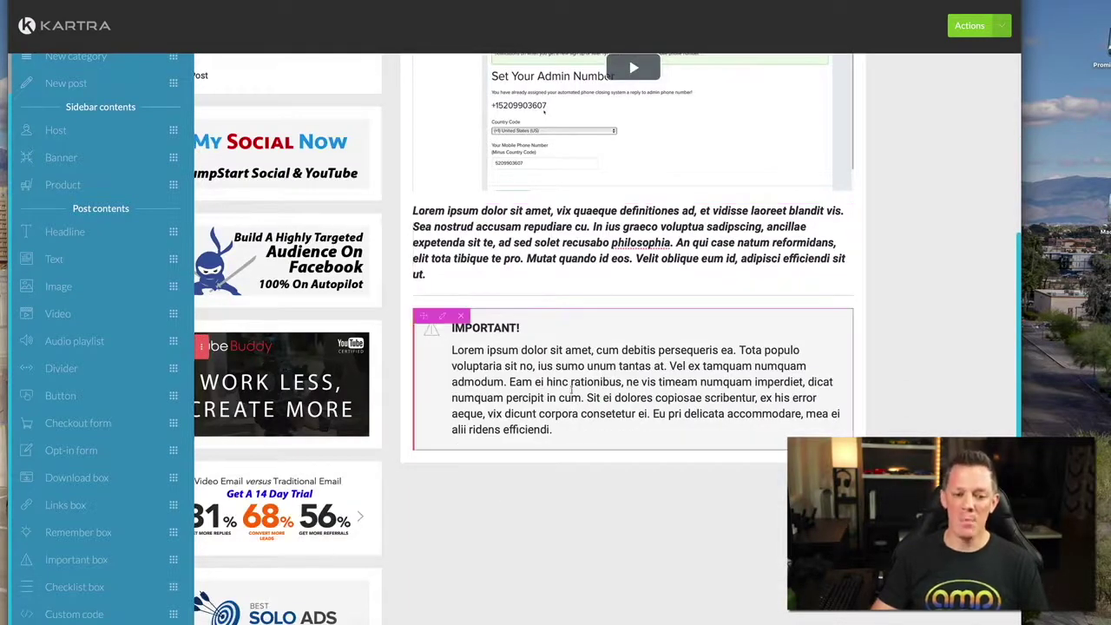
{"action": "left_click_drag", "start_coordinate": [421, 214], "coordinate": [483, 565]}
{"action": "scroll", "coordinate": [473, 508], "scroll_direction": "down", "scroll_amount": 2}
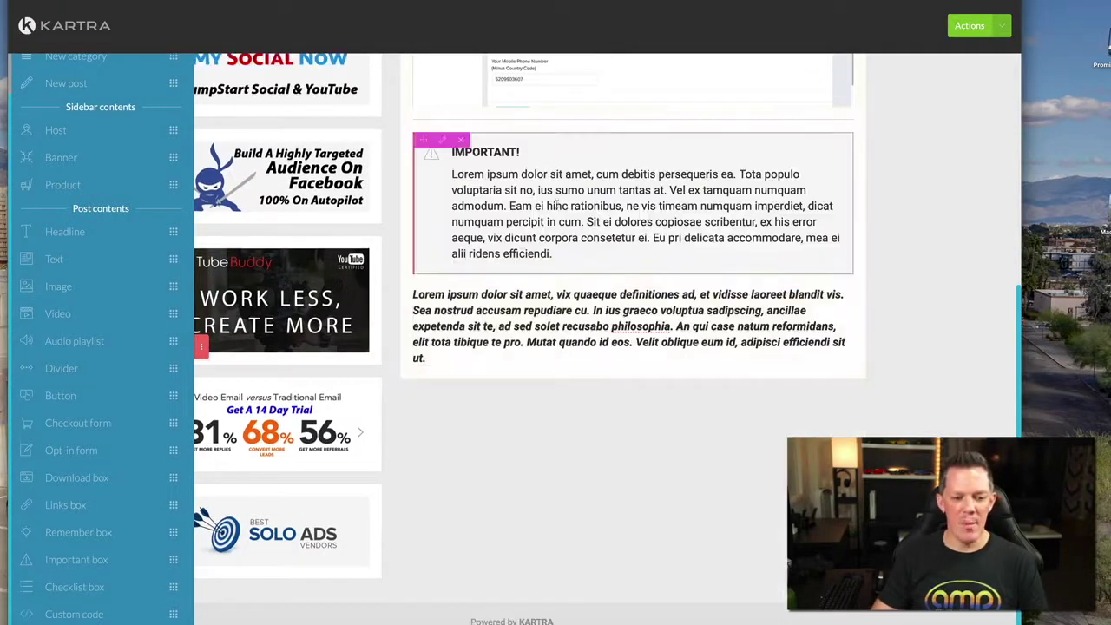
Examine the Test Post layout from video to text block and the banners in the membership portal's sidebar
{"action": "scroll", "coordinate": [545, 219], "scroll_direction": "up", "scroll_amount": 2}
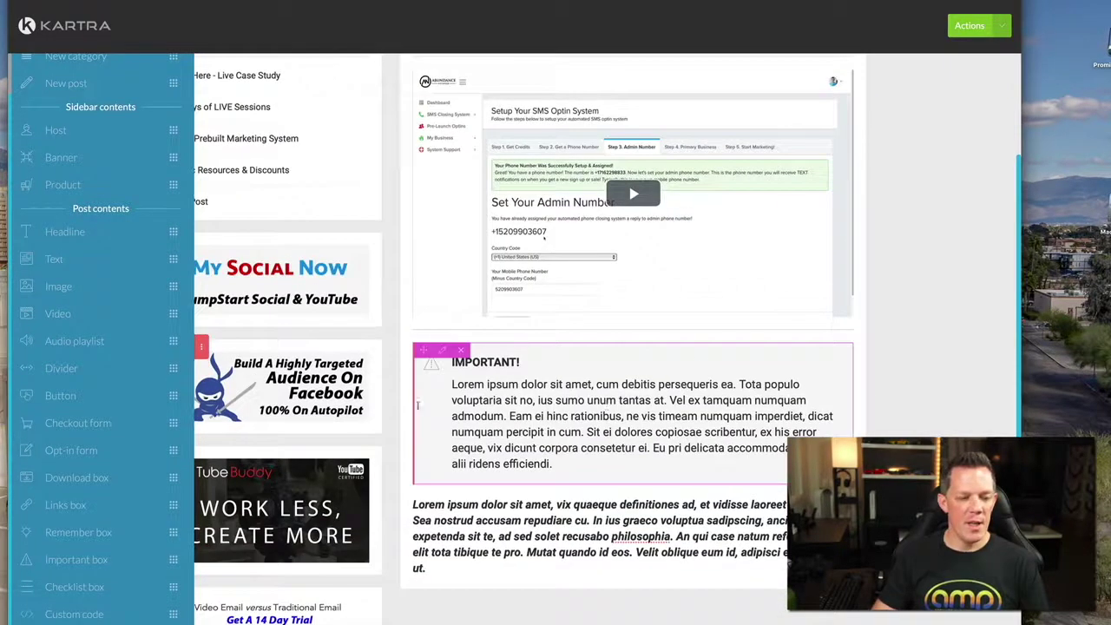
{"action": "scroll", "coordinate": [313, 375], "scroll_direction": "up", "scroll_amount": 1}
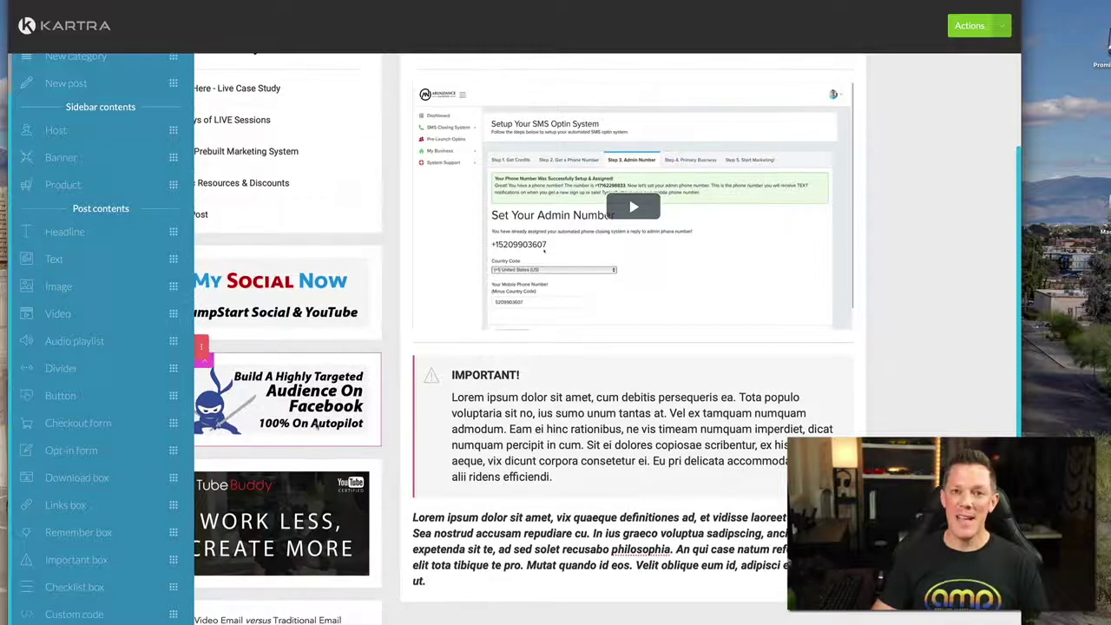
{"action": "scroll", "coordinate": [309, 223], "scroll_direction": "down", "scroll_amount": 3}
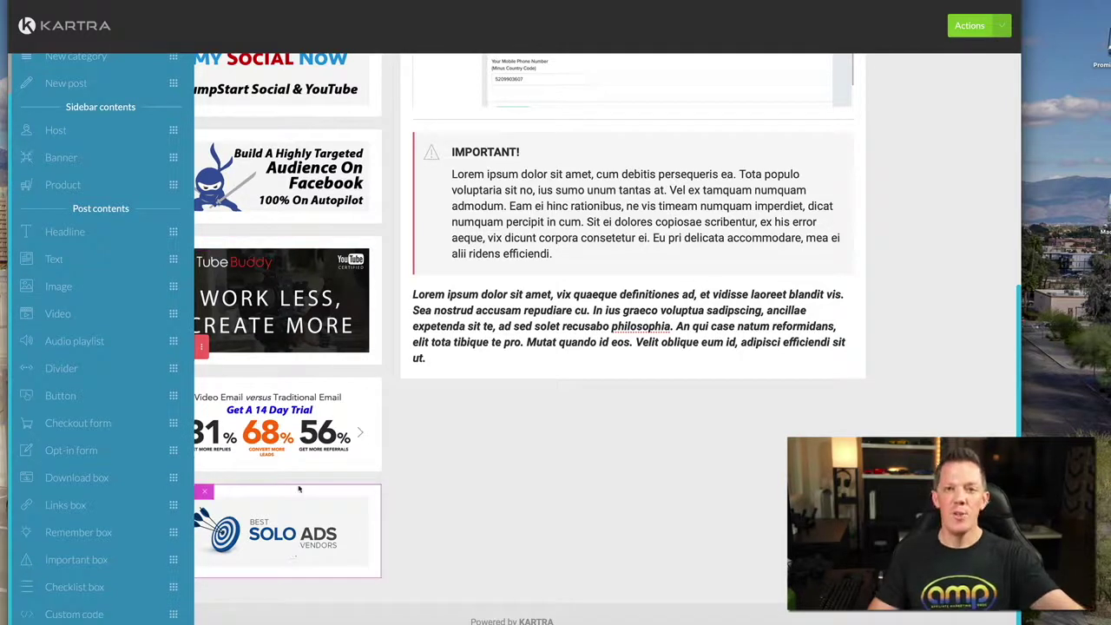
{"action": "scroll", "coordinate": [317, 516], "scroll_direction": "up", "scroll_amount": 1}
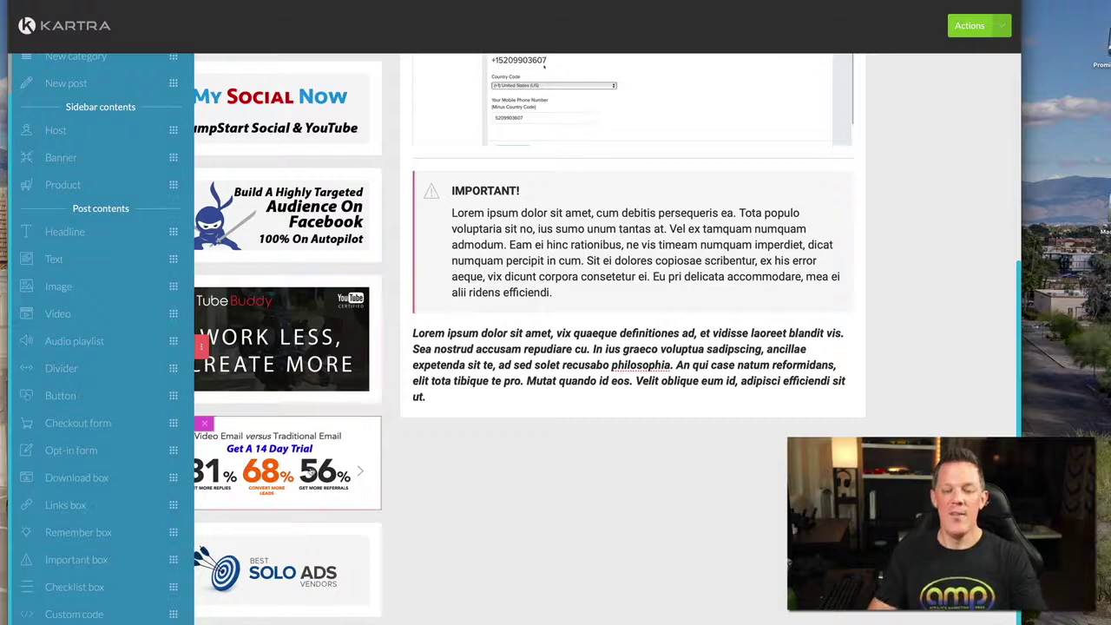
{"action": "scroll", "coordinate": [549, 414], "scroll_direction": "up", "scroll_amount": 5}
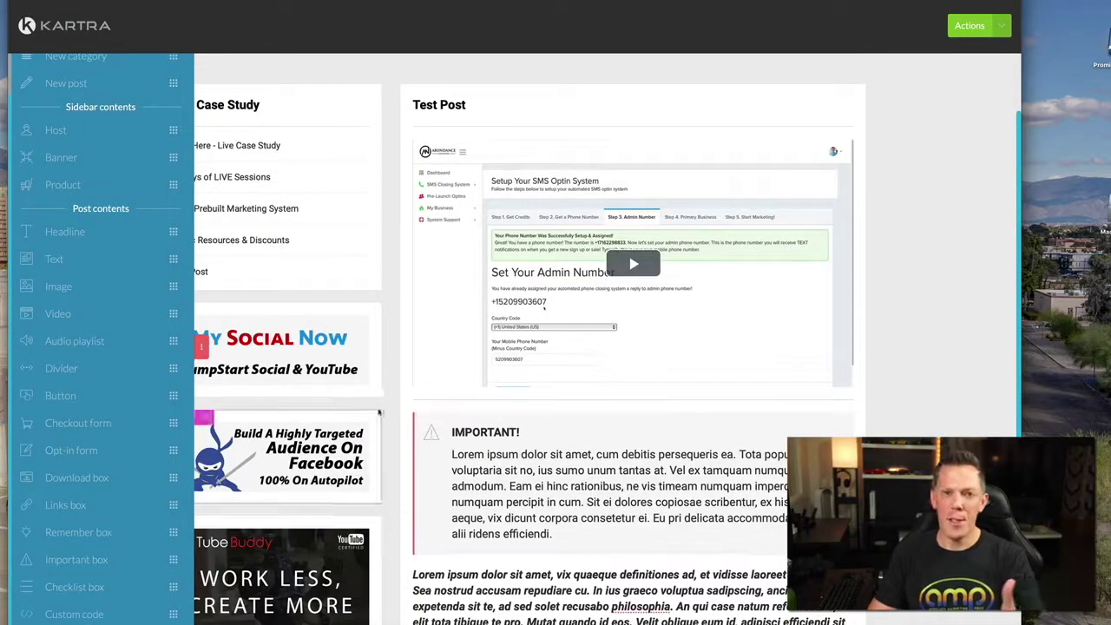
{"action": "scroll", "coordinate": [391, 394], "scroll_direction": "up", "scroll_amount": 2}
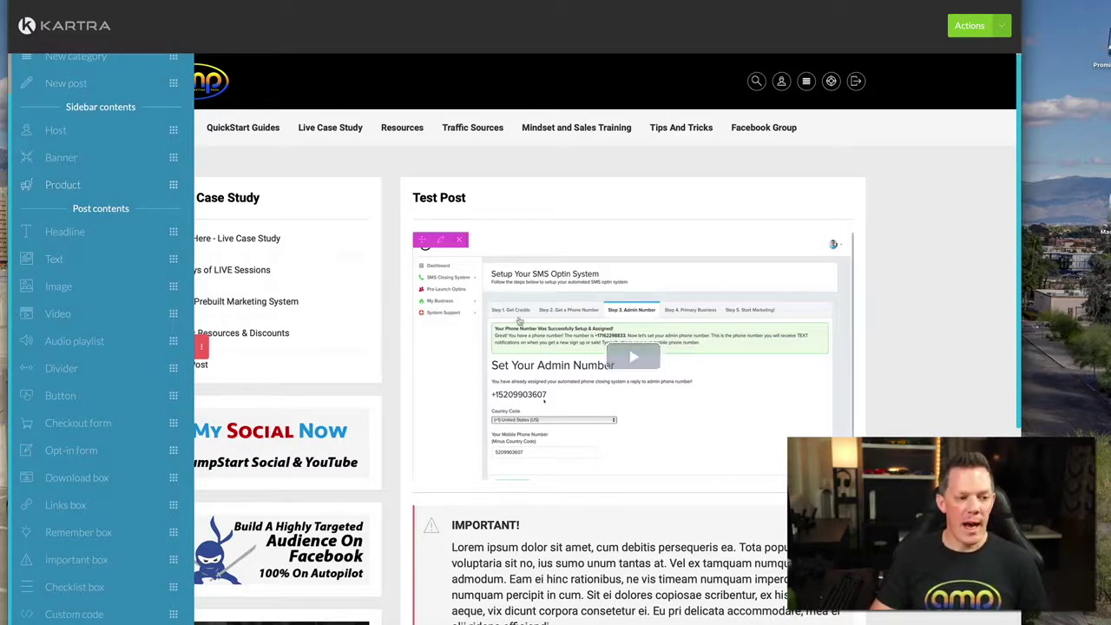
{"action": "scroll", "coordinate": [426, 284], "scroll_direction": "down", "scroll_amount": 2}
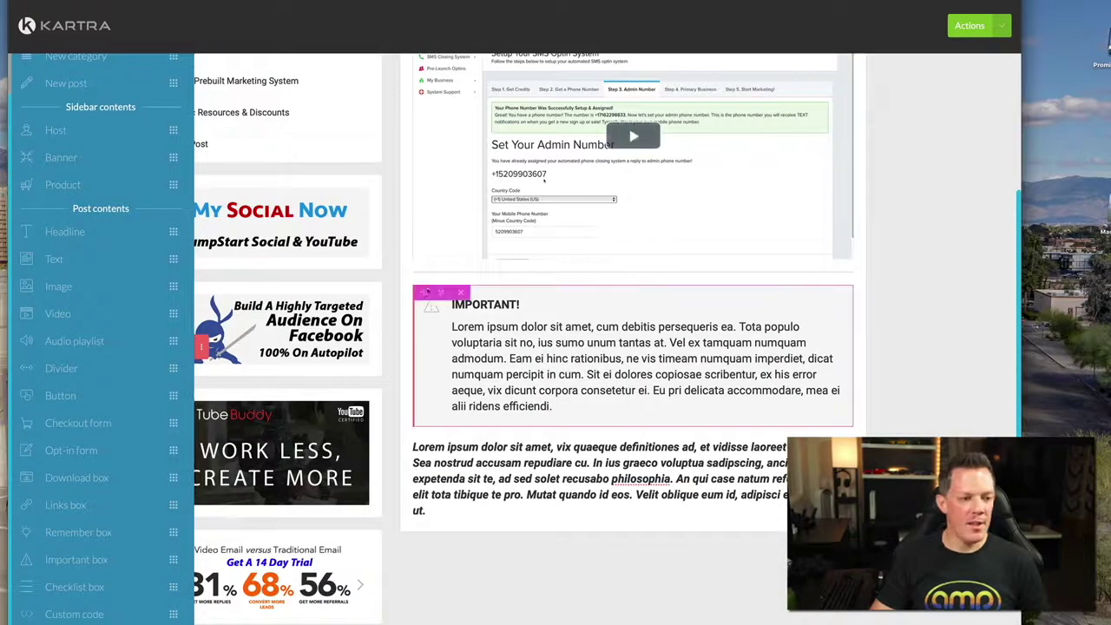
{"action": "scroll", "coordinate": [256, 275], "scroll_direction": "up", "scroll_amount": 2}
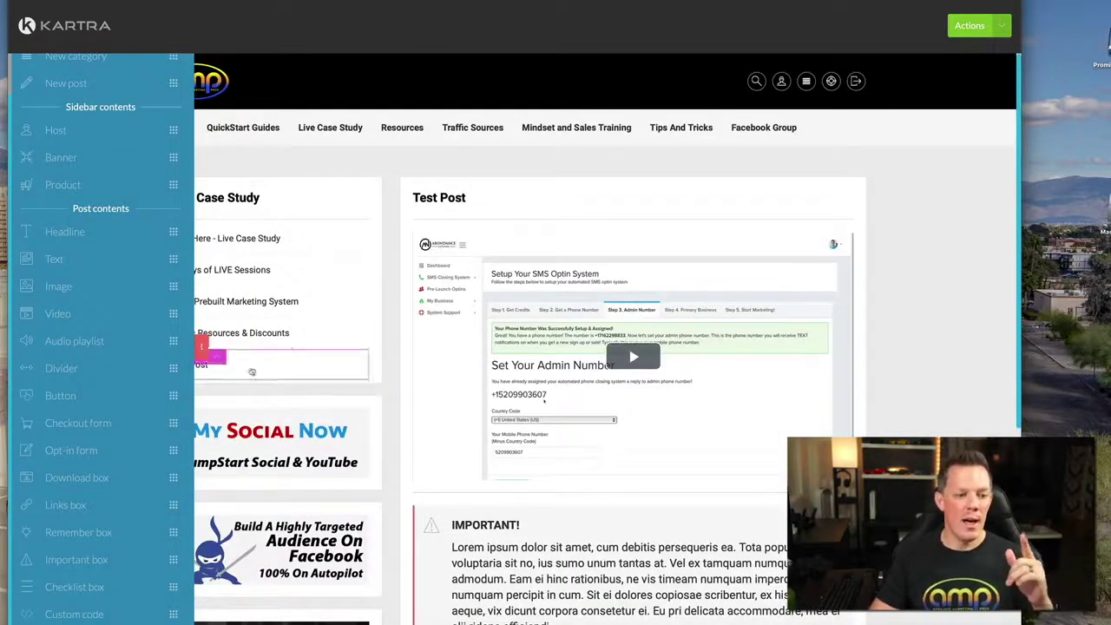
Add a Product element for DIS Case Study above the banners in the portal sidebar and collapse the content element list
{"action": "left_click_drag", "start_coordinate": [57, 185], "coordinate": [276, 414]}
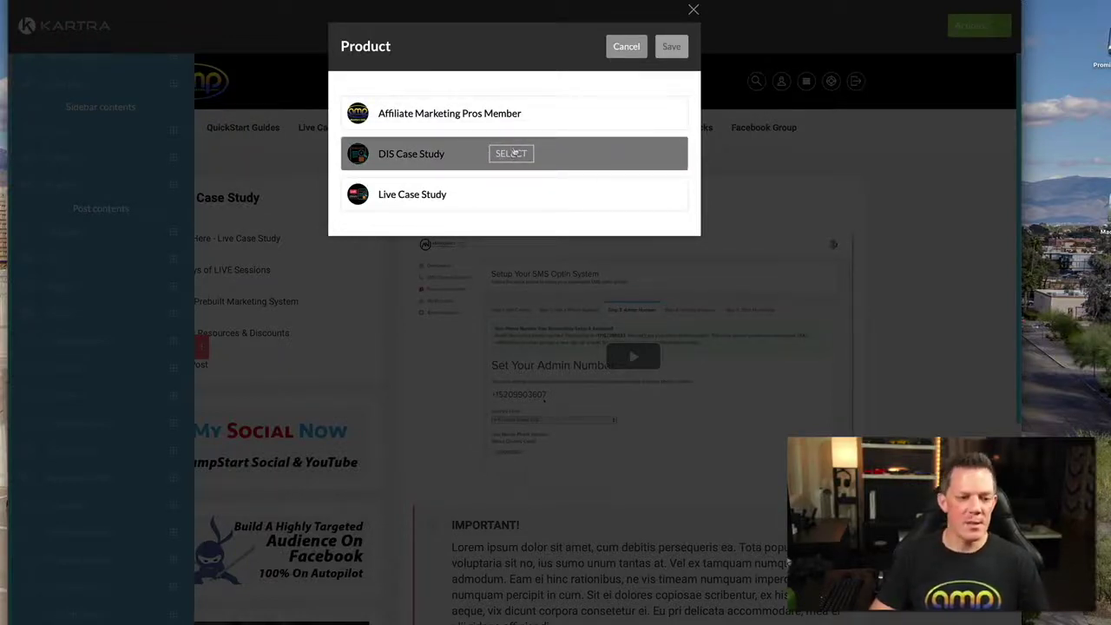
{"action": "left_click", "coordinate": [515, 153]}
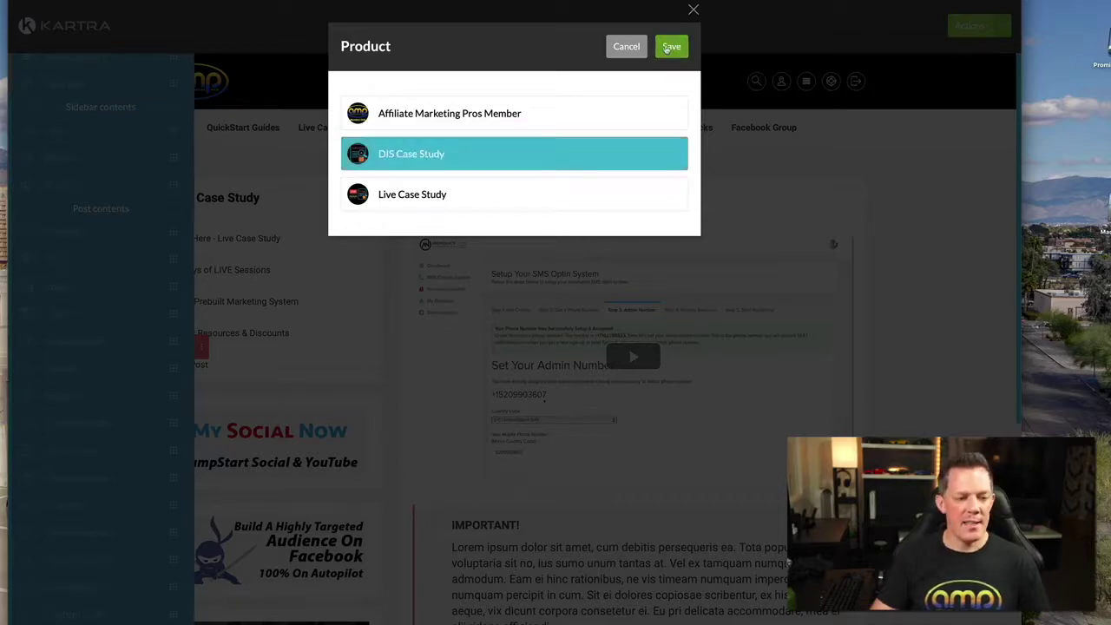
{"action": "left_click", "coordinate": [671, 47]}
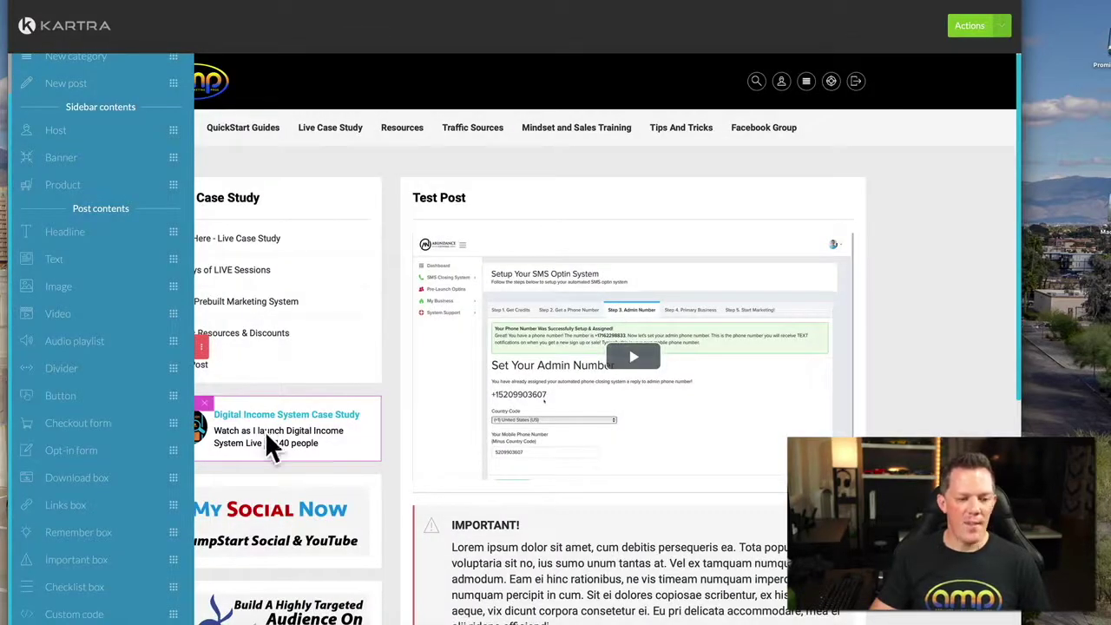
{"action": "left_click", "coordinate": [203, 348]}
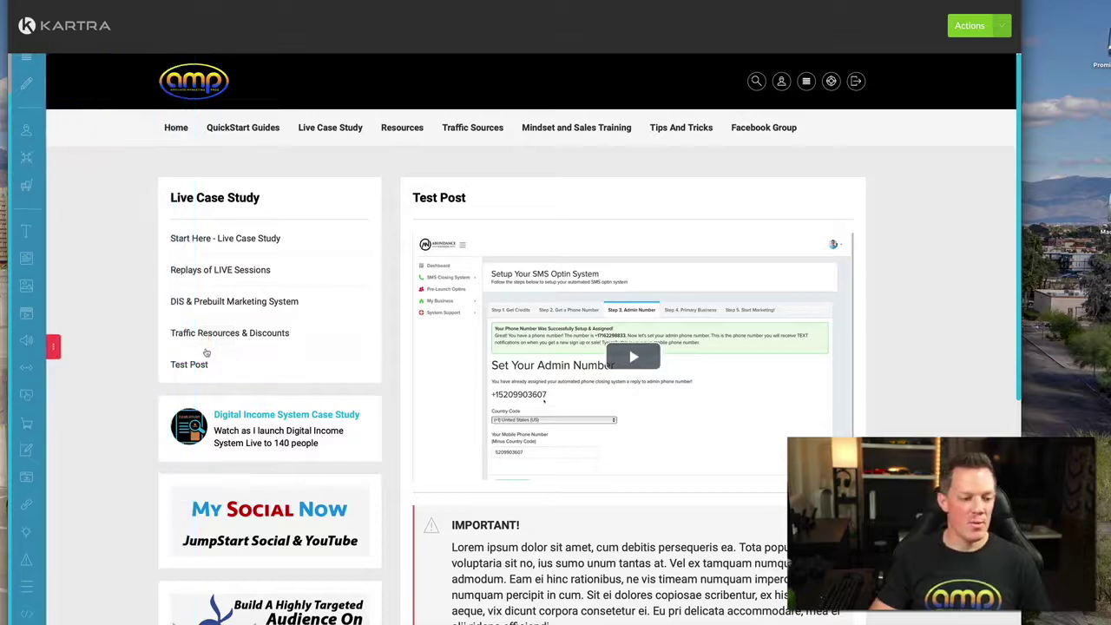
Preview the membership portal and examine Test Post under Live Case Study, from its video to the text block
{"action": "left_click", "coordinate": [1002, 30]}
{"action": "left_click", "coordinate": [936, 54]}
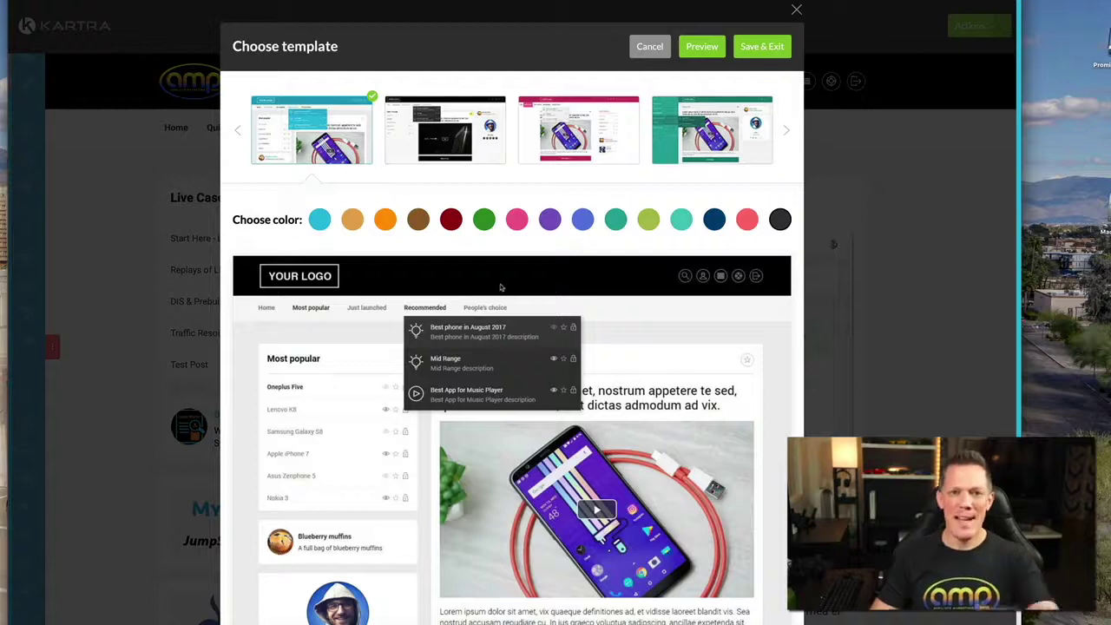
{"action": "left_click", "coordinate": [702, 47]}
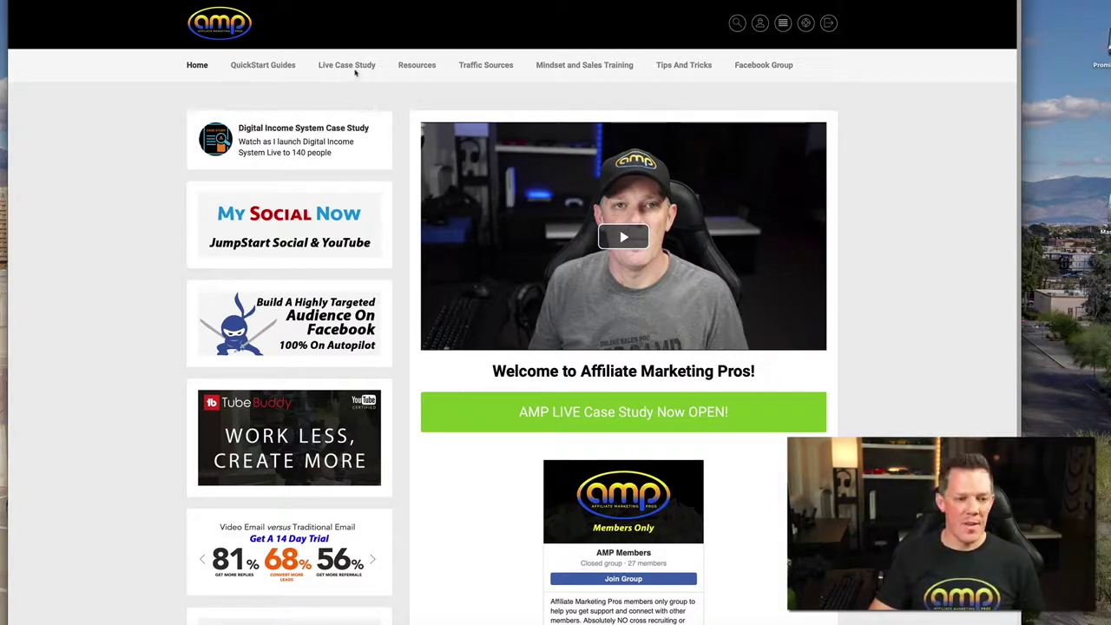
{"action": "mouse_move", "coordinate": [358, 68]}
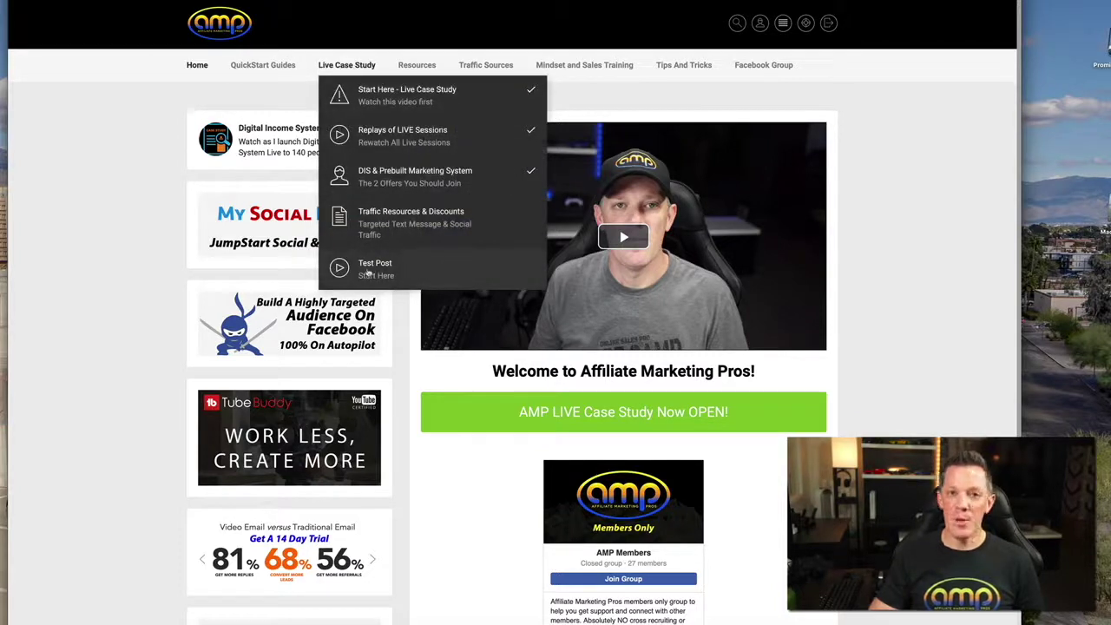
{"action": "left_click", "coordinate": [399, 267]}
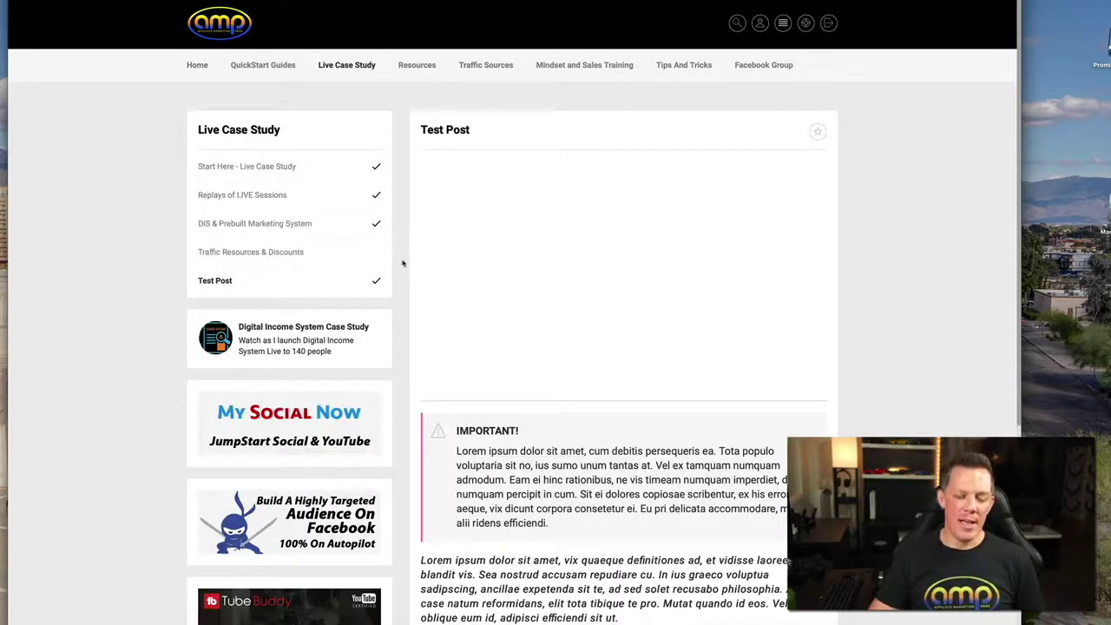
{"action": "scroll", "coordinate": [509, 213], "scroll_direction": "down", "scroll_amount": 4}
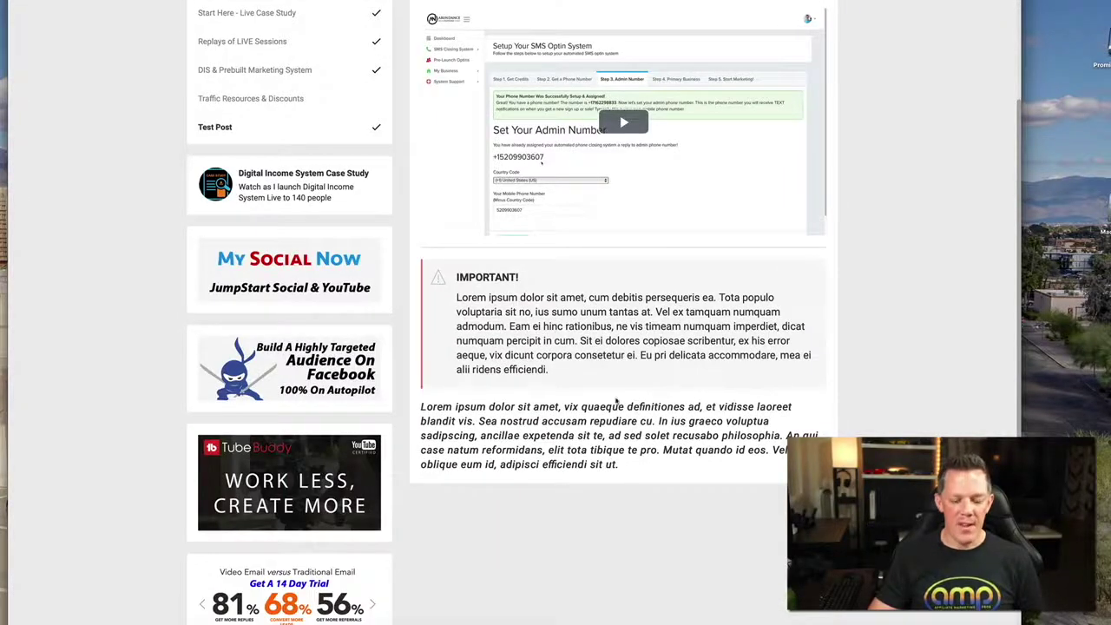
{"action": "scroll", "coordinate": [639, 248], "scroll_direction": "up", "scroll_amount": 4}
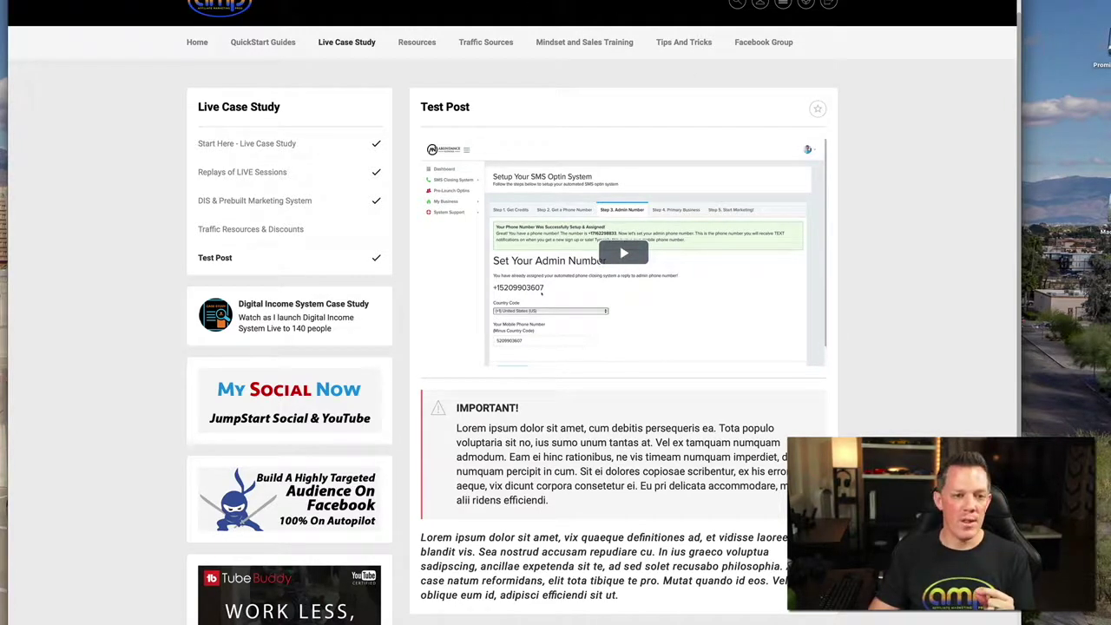
Return from the preview to the portal editor and cancel the template chooser
{"action": "left_click", "coordinate": [343, 1]}
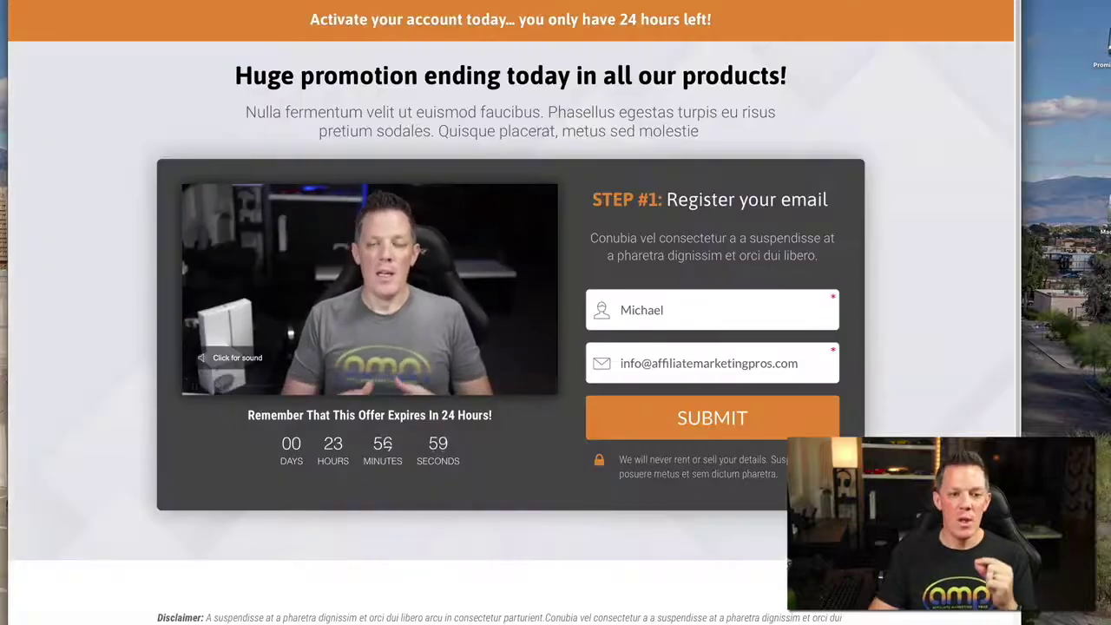
{"action": "left_click", "coordinate": [334, 2]}
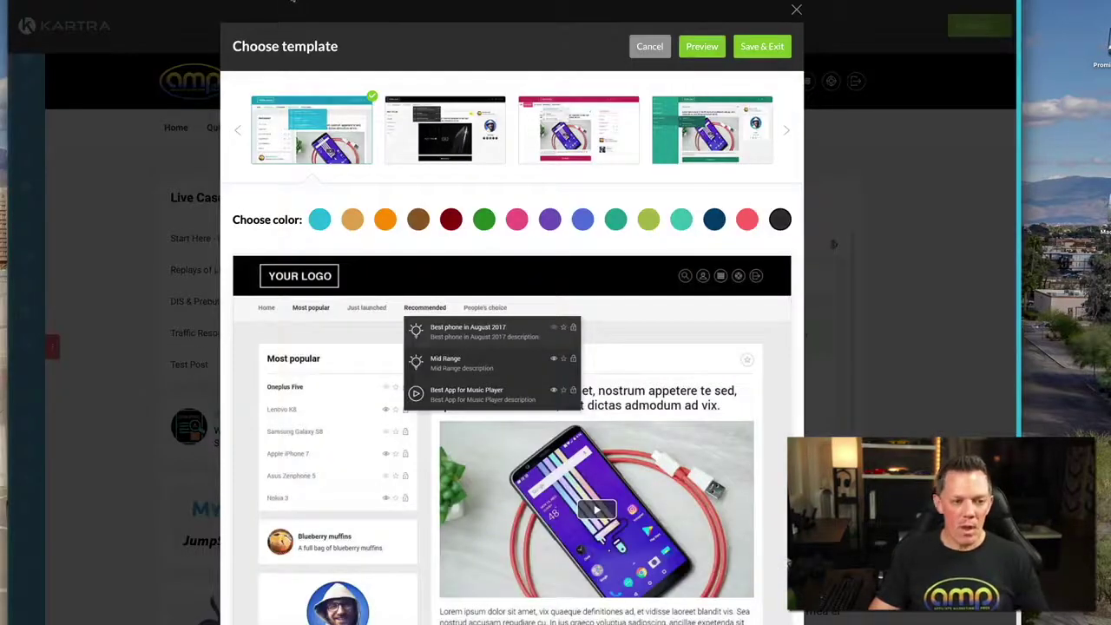
{"action": "left_click", "coordinate": [649, 46]}
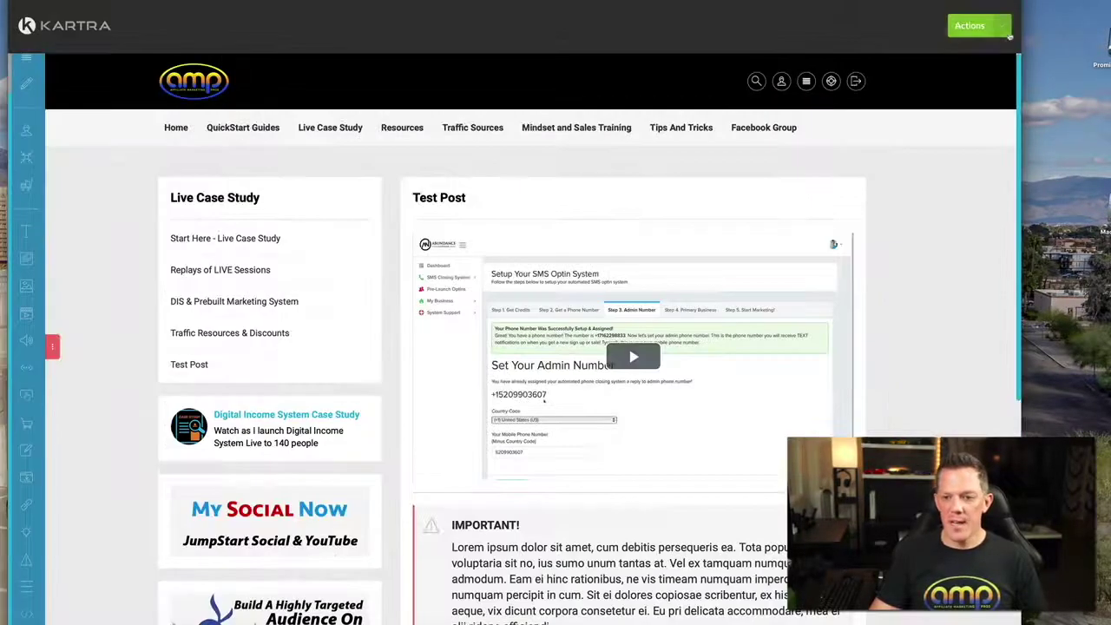
{"action": "left_click", "coordinate": [1003, 26]}
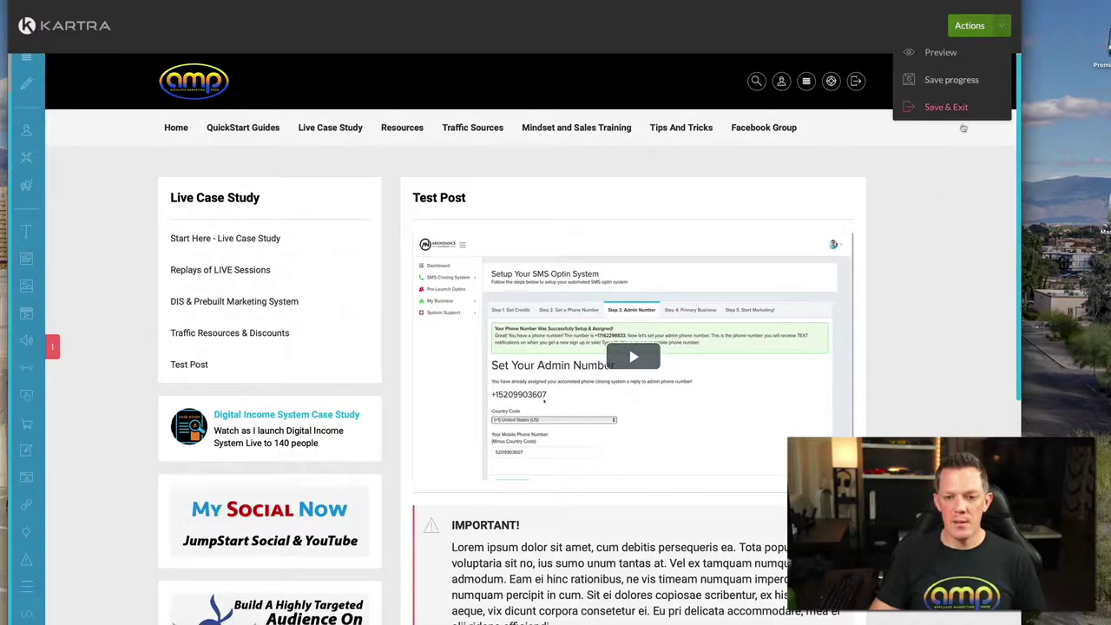
{"action": "left_click", "coordinate": [934, 198]}
Delete Test Post from the Live Case Study list in the portal editor
{"action": "scroll", "coordinate": [199, 208], "scroll_direction": "down", "scroll_amount": 3}
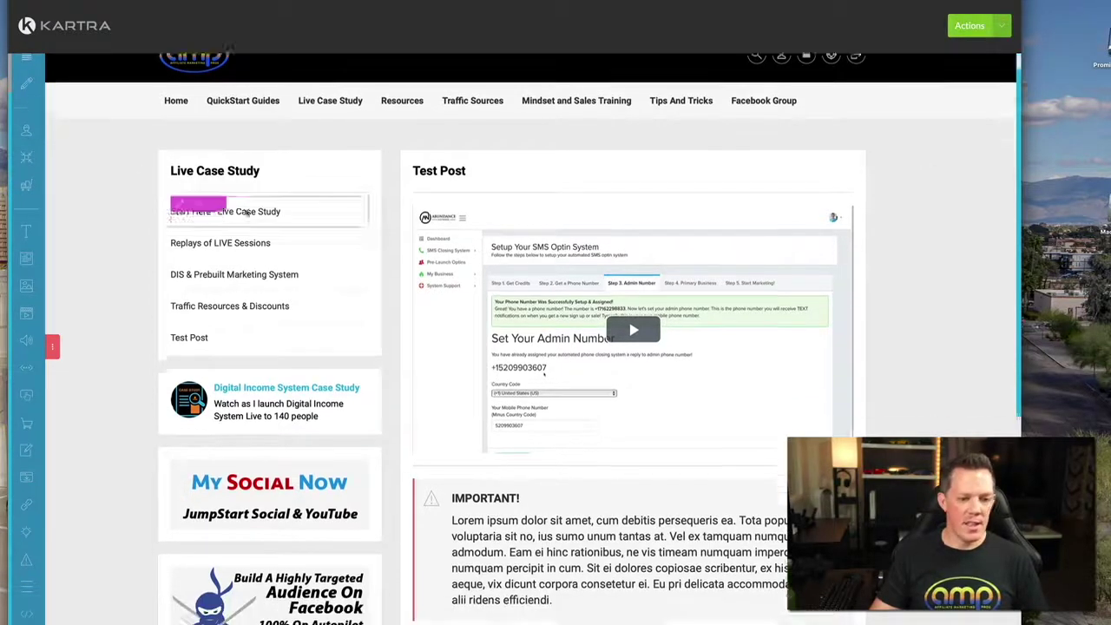
{"action": "left_click", "coordinate": [198, 220]}
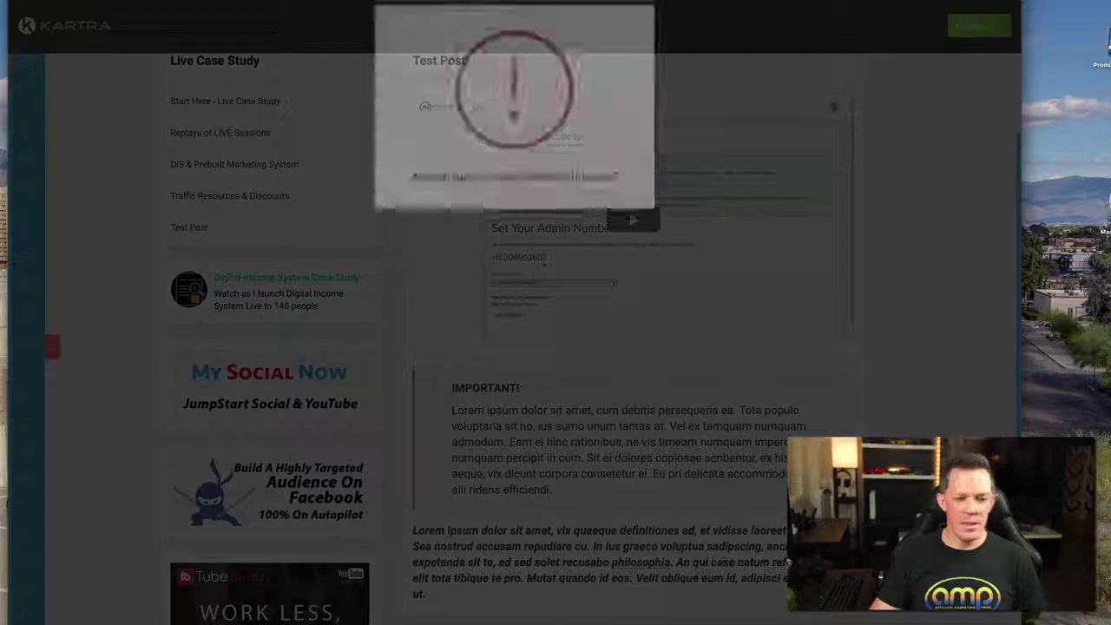
{"action": "left_click", "coordinate": [617, 50]}
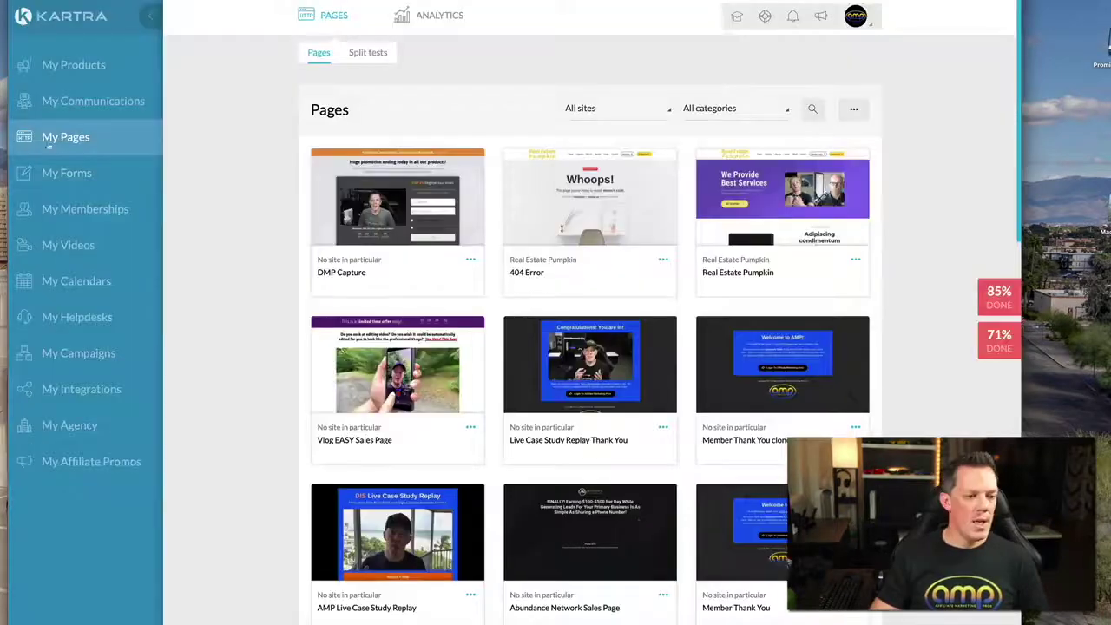
Look over the account's Forms and Calendars sections
{"action": "left_click", "coordinate": [77, 173]}
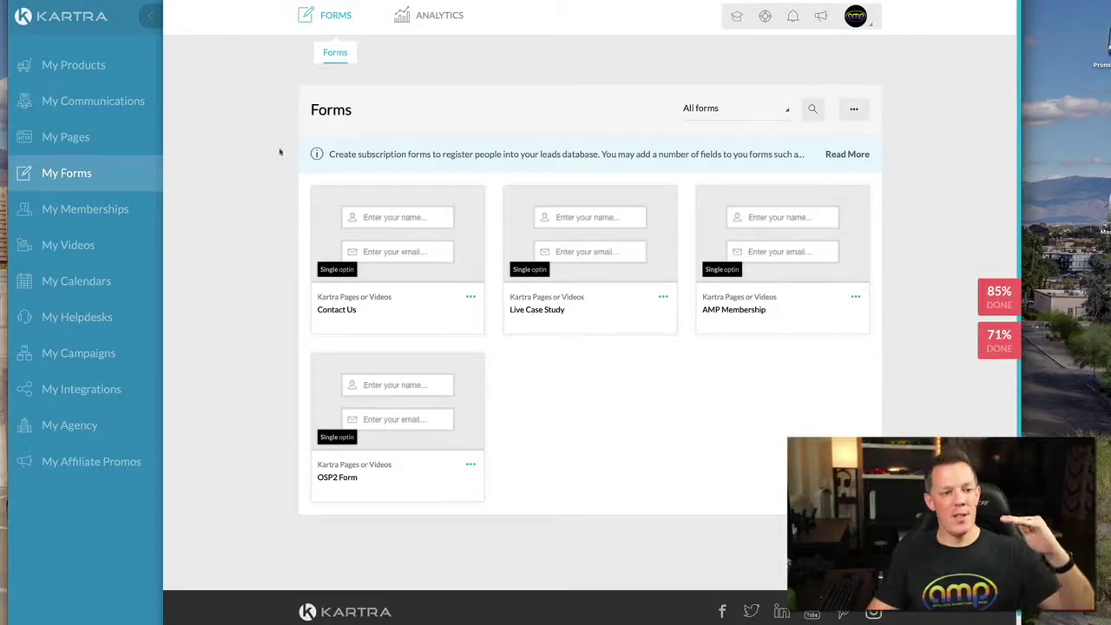
{"action": "left_click", "coordinate": [130, 112]}
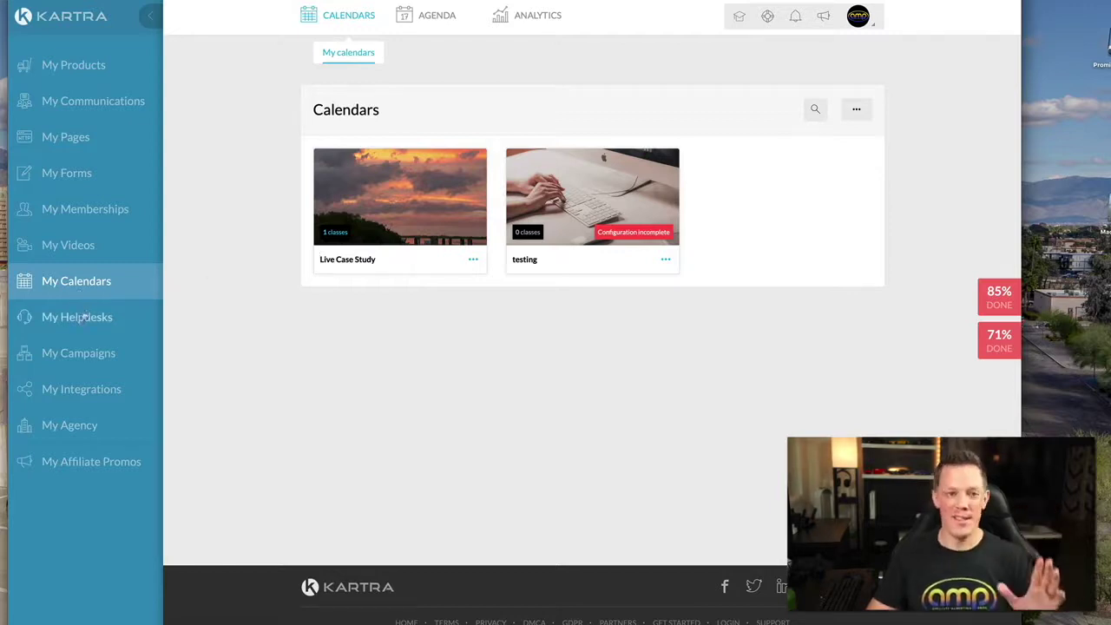
Open the Helpdesks section and view its list of support tickets
{"action": "left_click", "coordinate": [74, 252]}
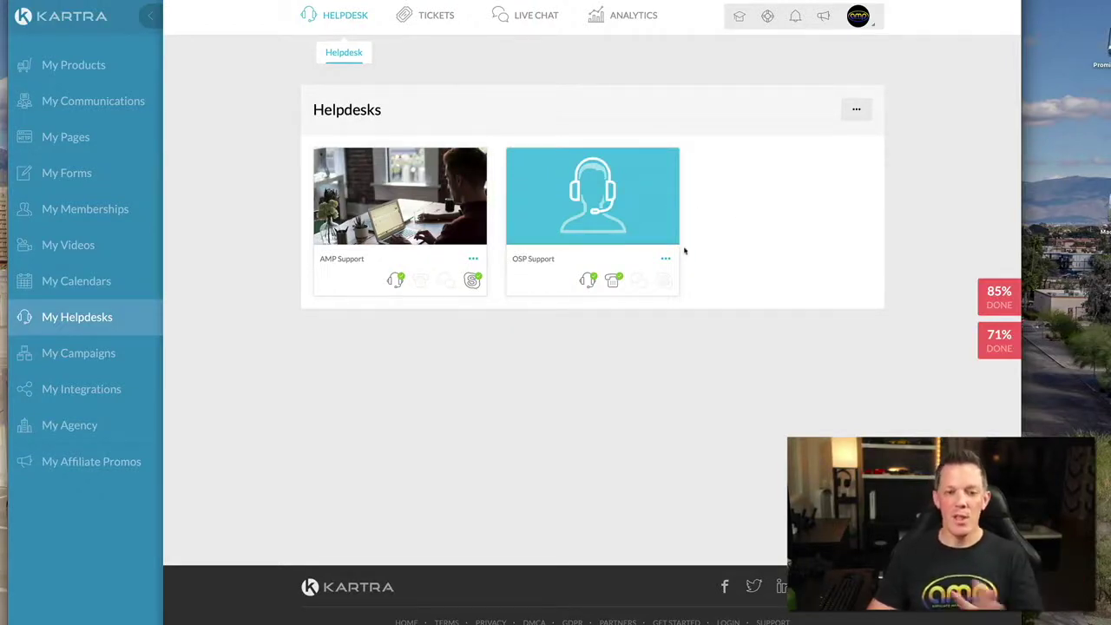
{"action": "mouse_move", "coordinate": [417, 19]}
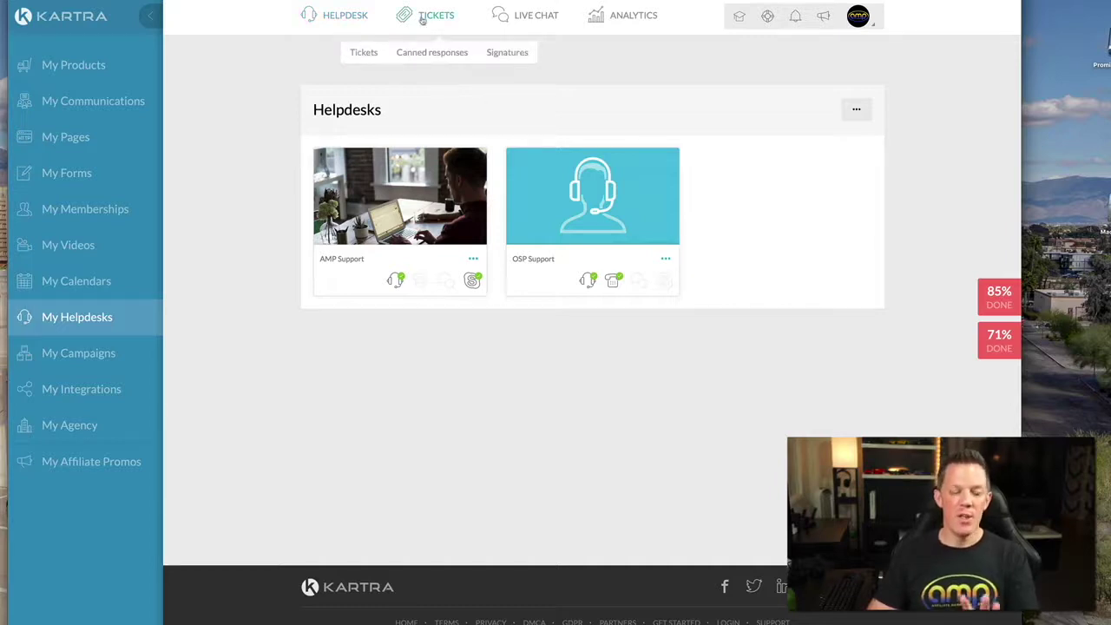
{"action": "left_click", "coordinate": [371, 54]}
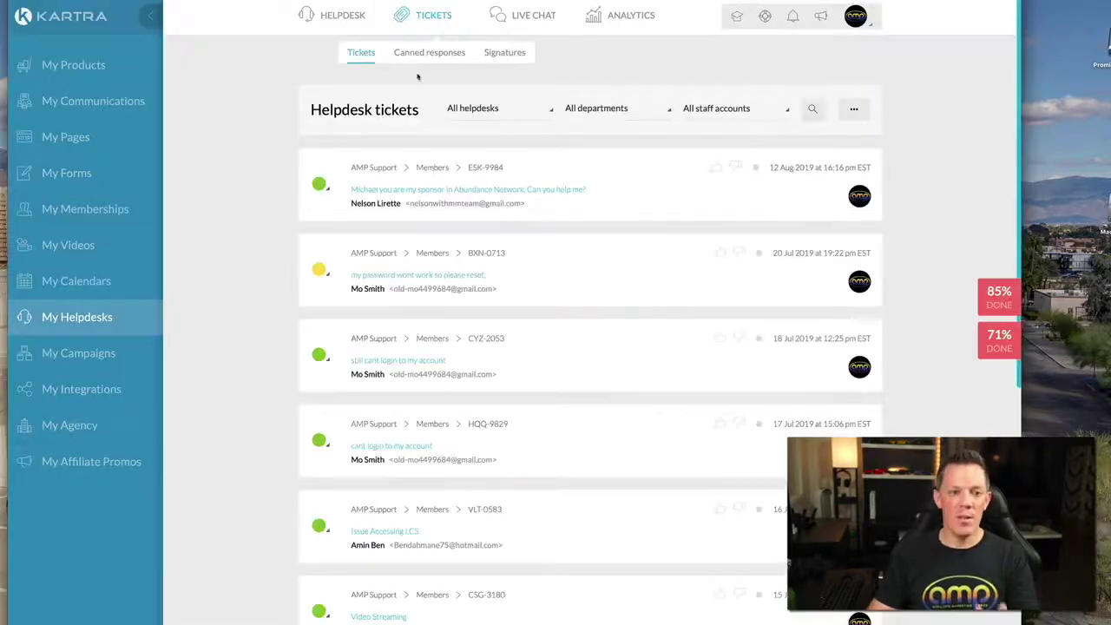